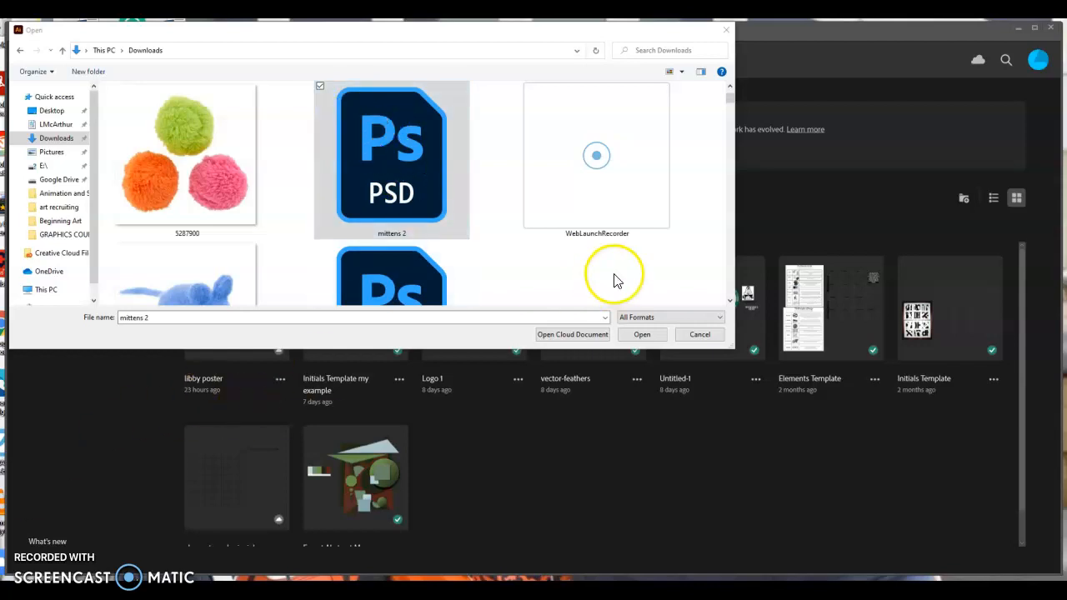
Open the mittens 2 Photoshop file with its layers flattened to a single image
click(643, 335)
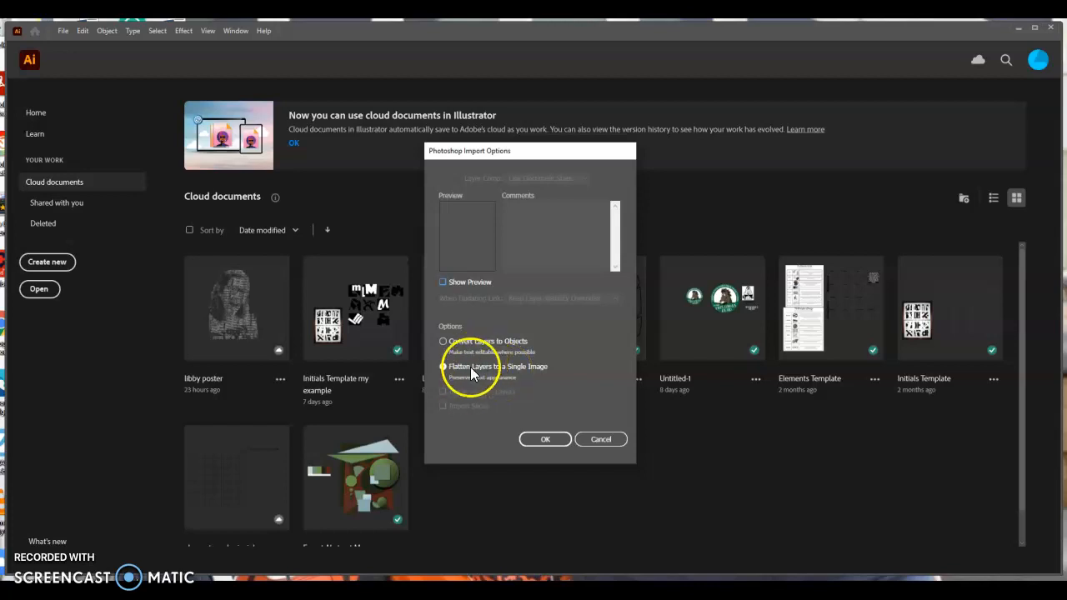
click(555, 439)
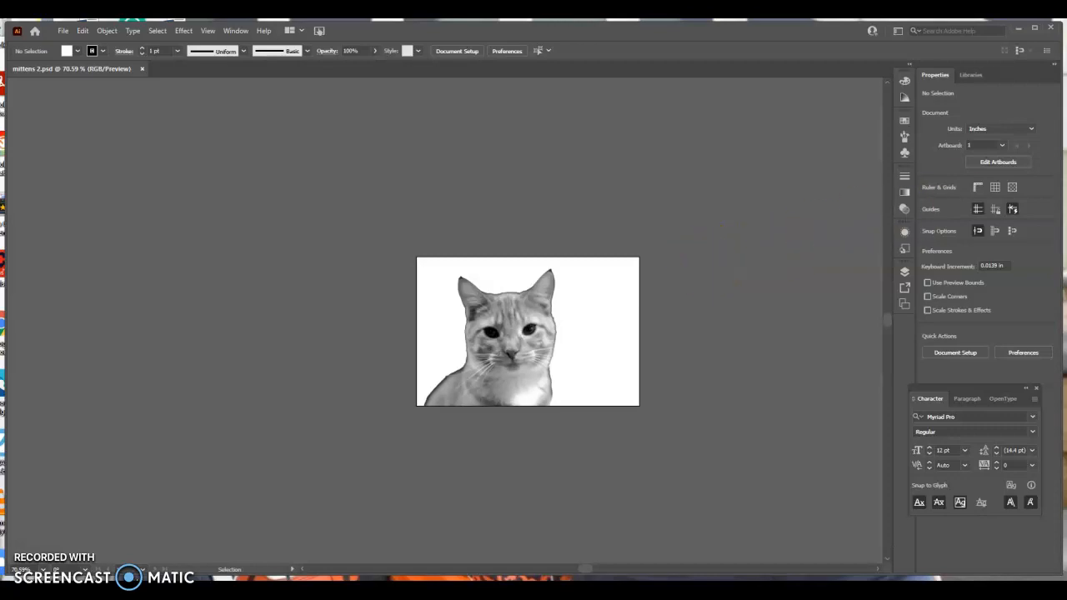
Move the floating toolbox beside the canvas and close the character settings
drag(999, 75, 38, 131)
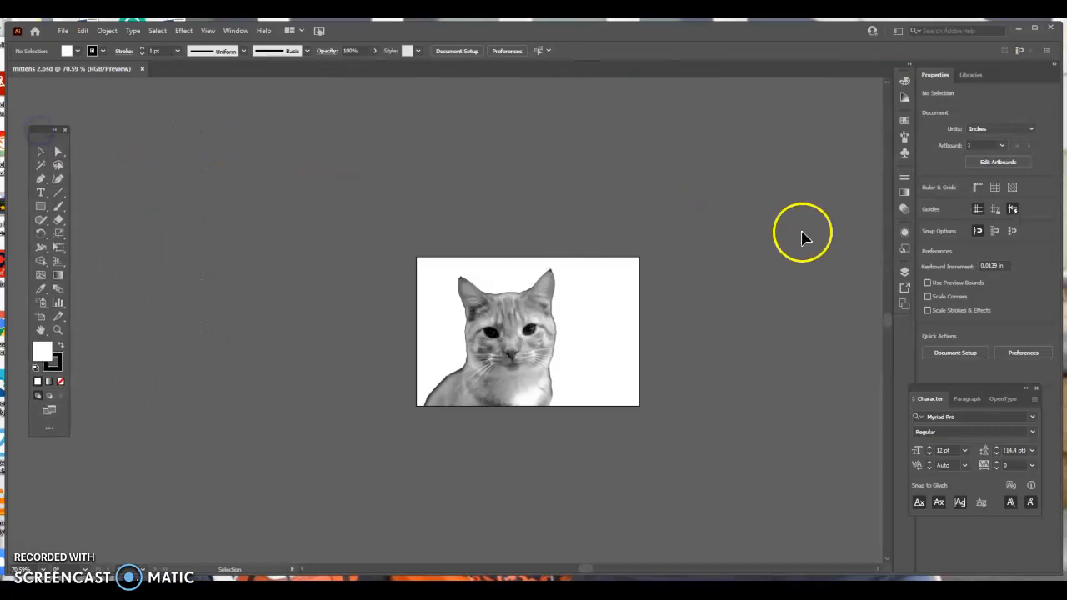
click(1038, 389)
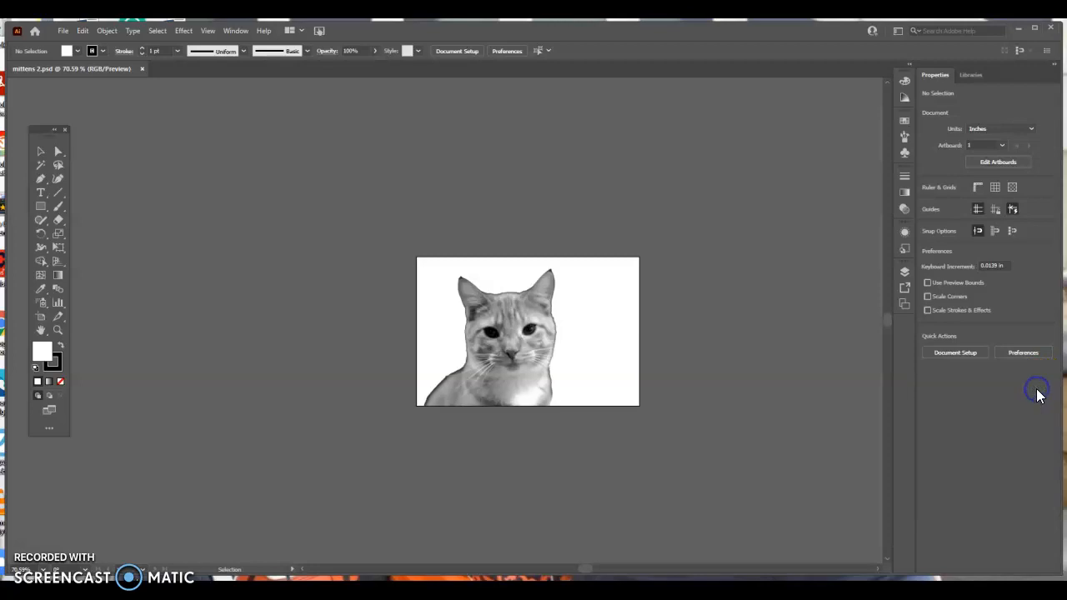
Resize Artboard 1 to 17 in wide by 11 in high
click(904, 304)
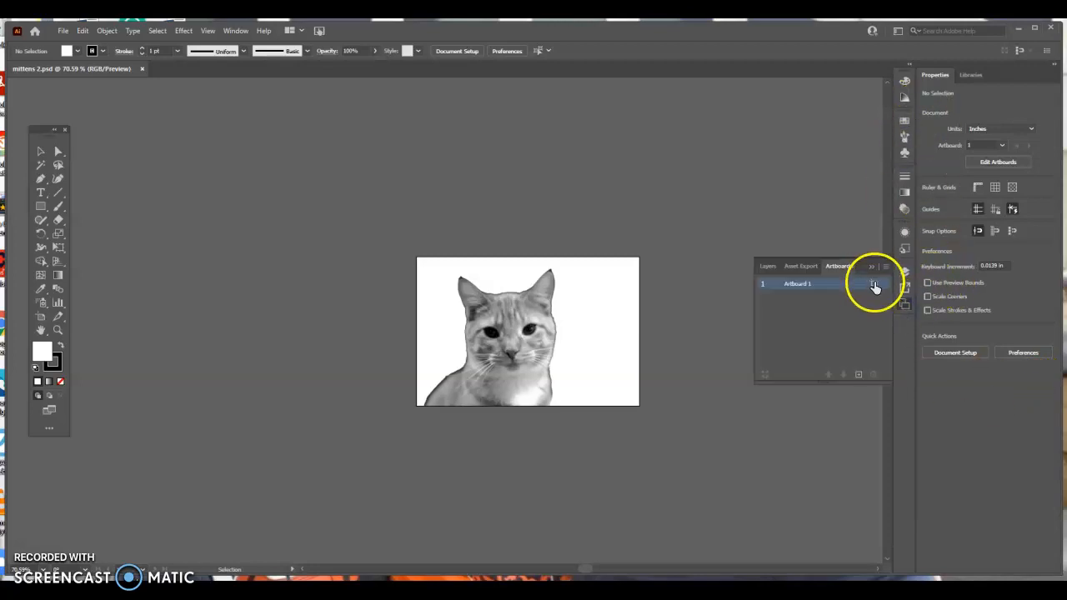
click(873, 283)
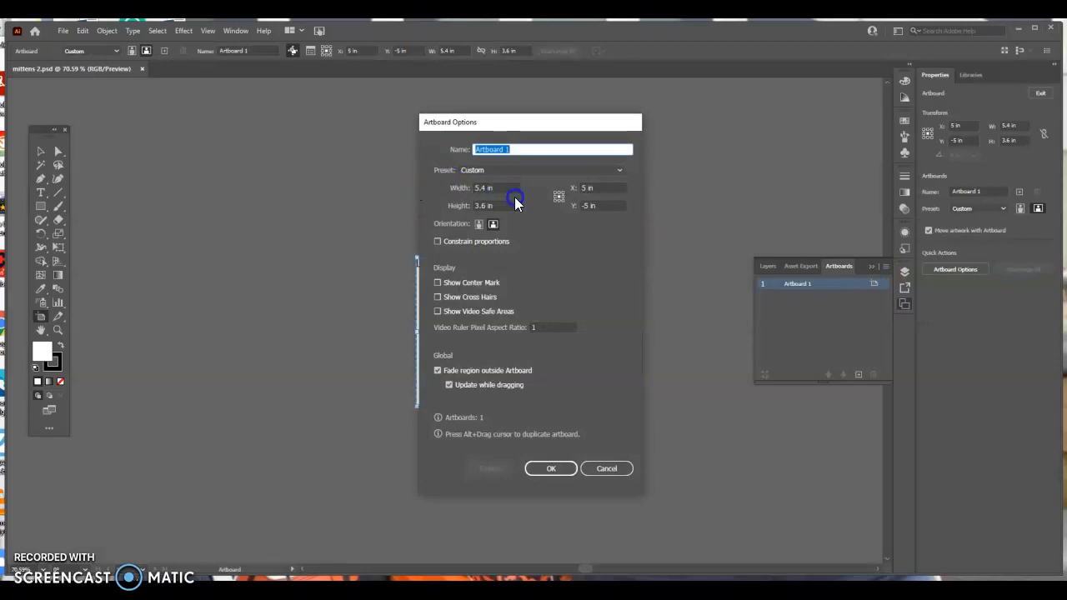
click(435, 195)
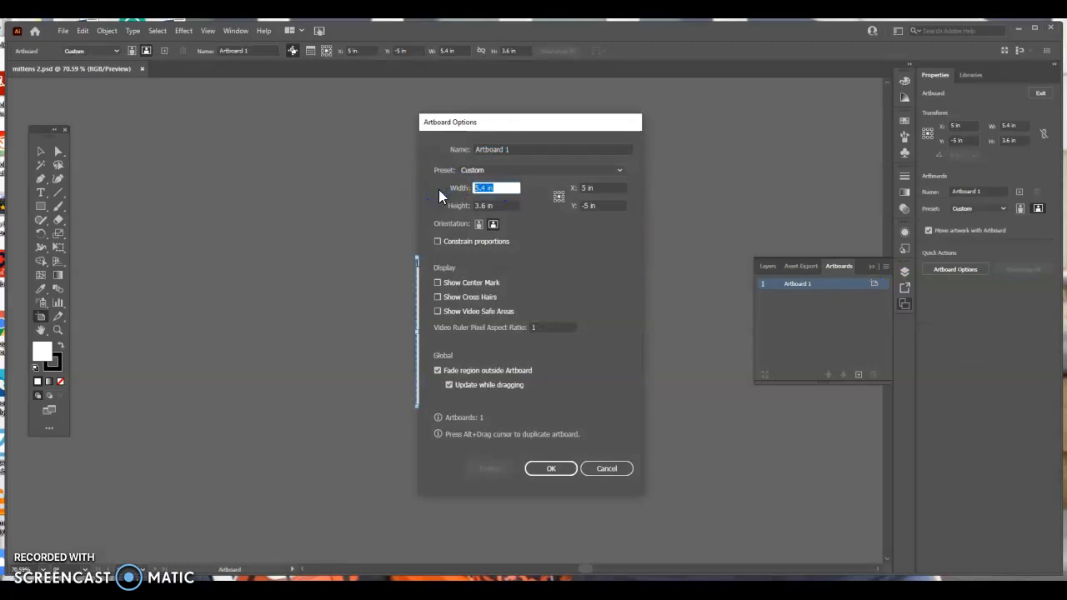
text(17 in)
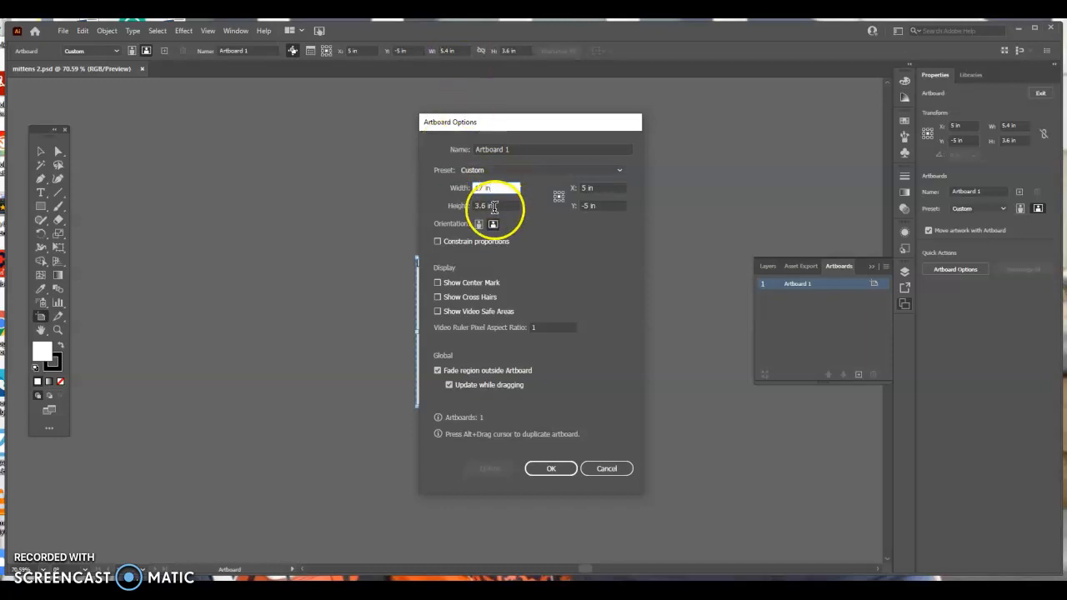
click(449, 205)
text(11 in)
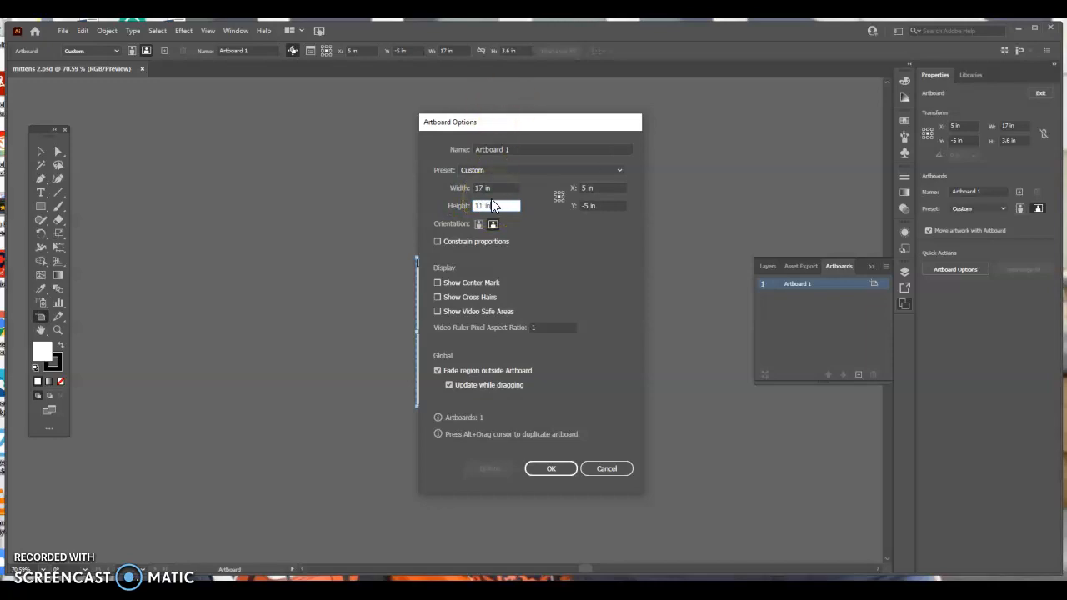
click(554, 470)
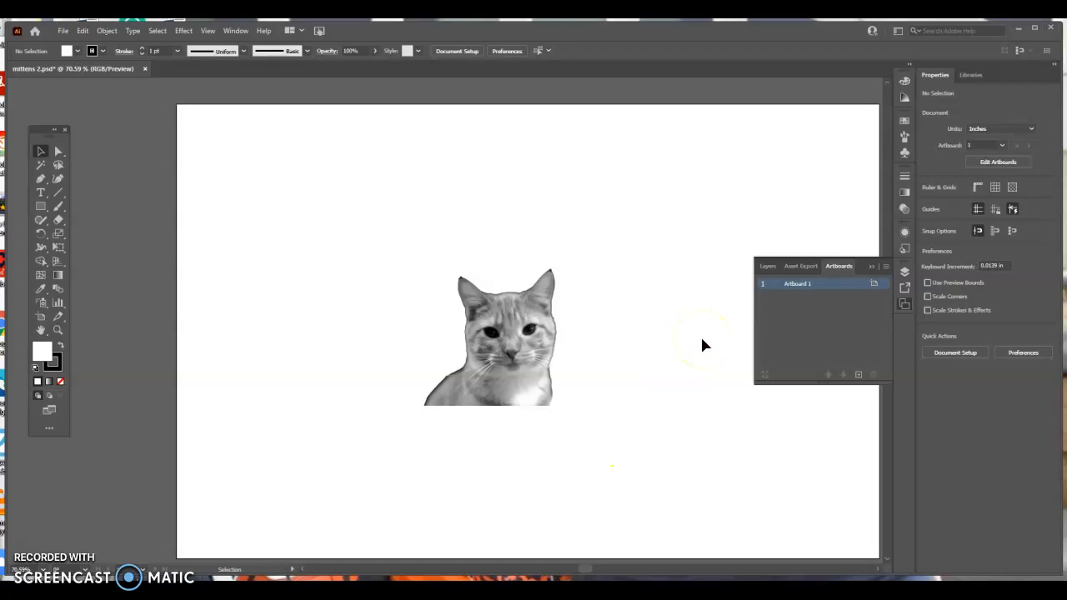
Move the cat image to the artboard's lower-left area and enlarge it to about 16.8 by 11.2 in, filling the artboard's height
key(ctrl+minus)
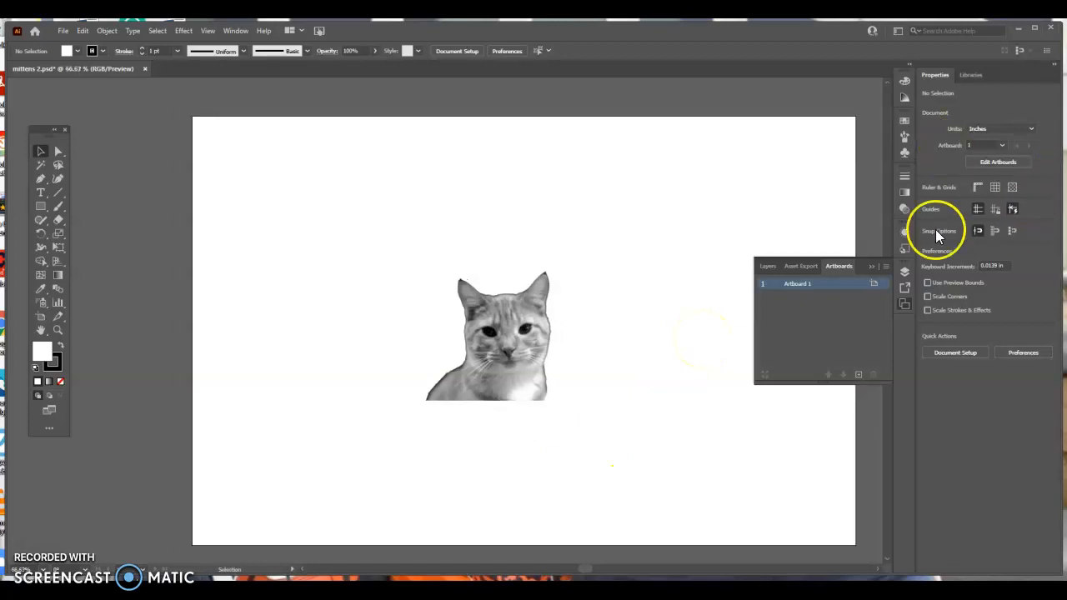
click(520, 369)
drag(524, 376, 310, 503)
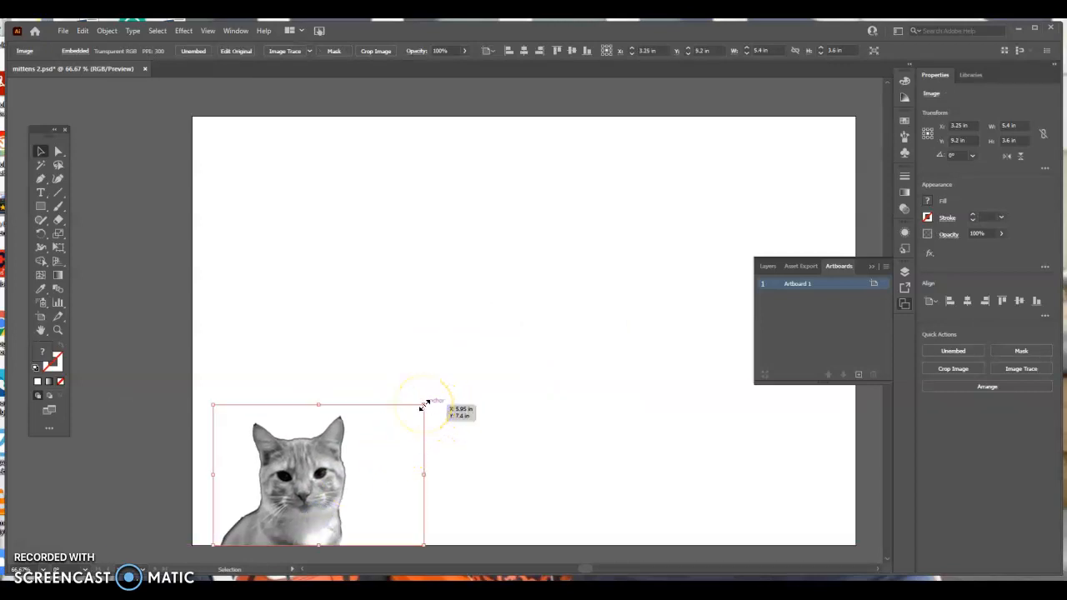
drag(423, 404, 683, 279)
click(613, 572)
drag(613, 571, 588, 573)
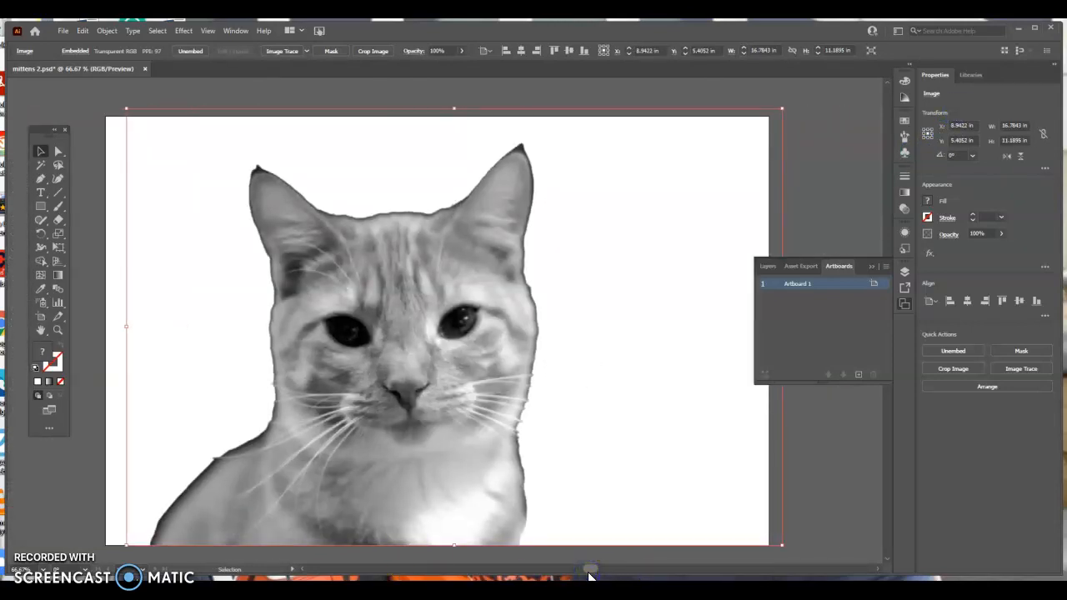
key(Return)
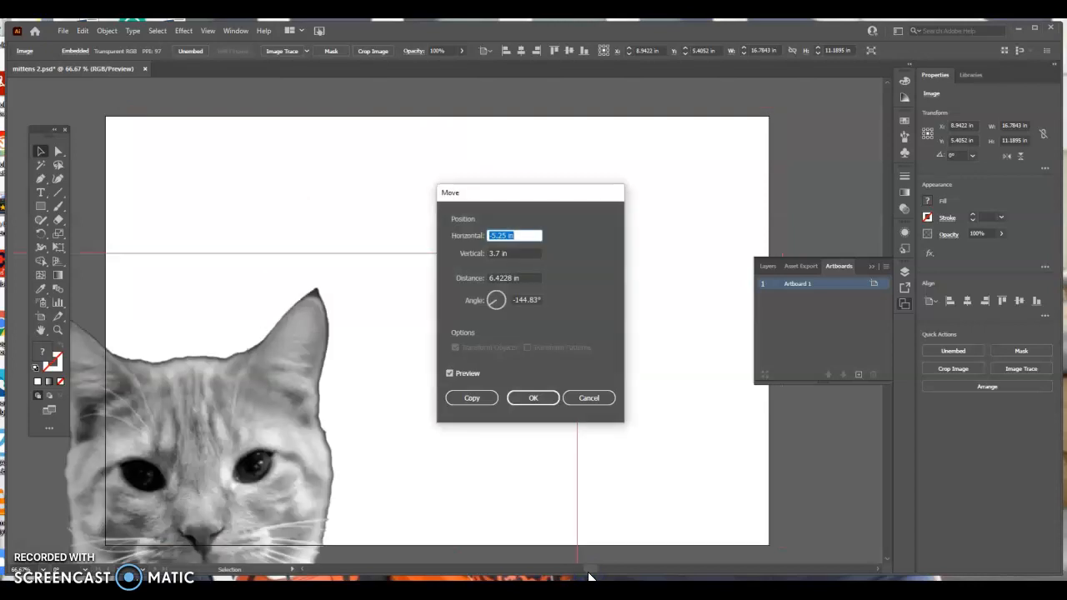
key(Return)
drag(240, 372, 443, 228)
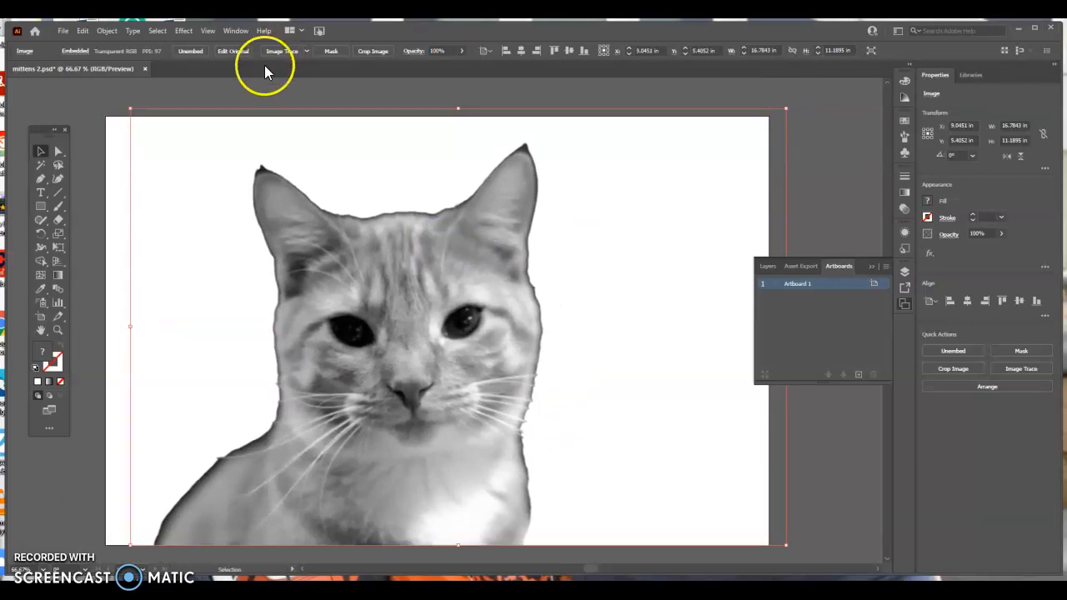
Show the document's layers and select the Essentials Classic workspace
click(768, 267)
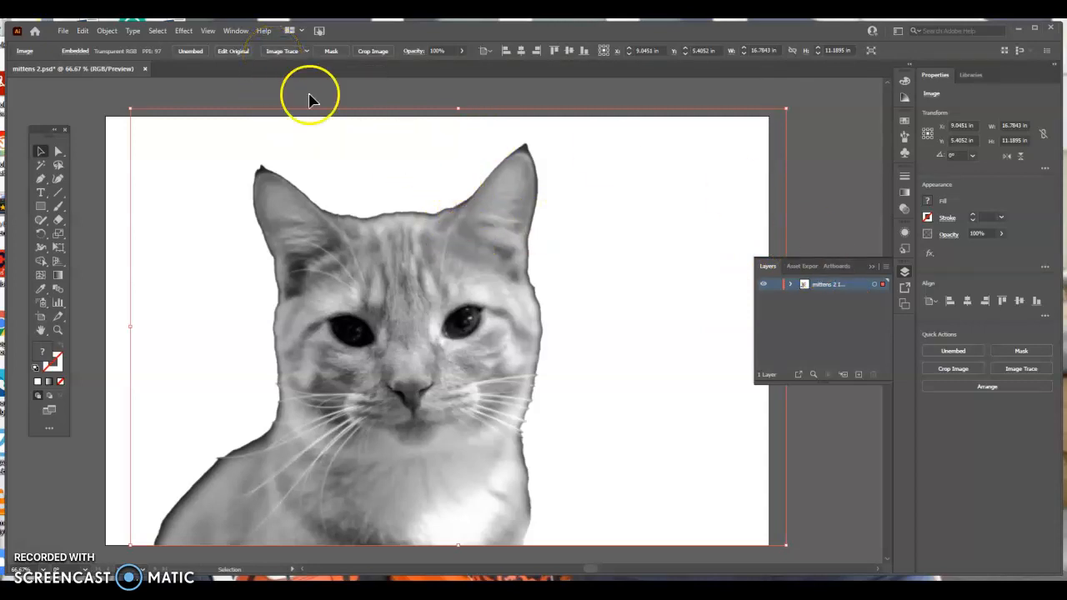
click(900, 31)
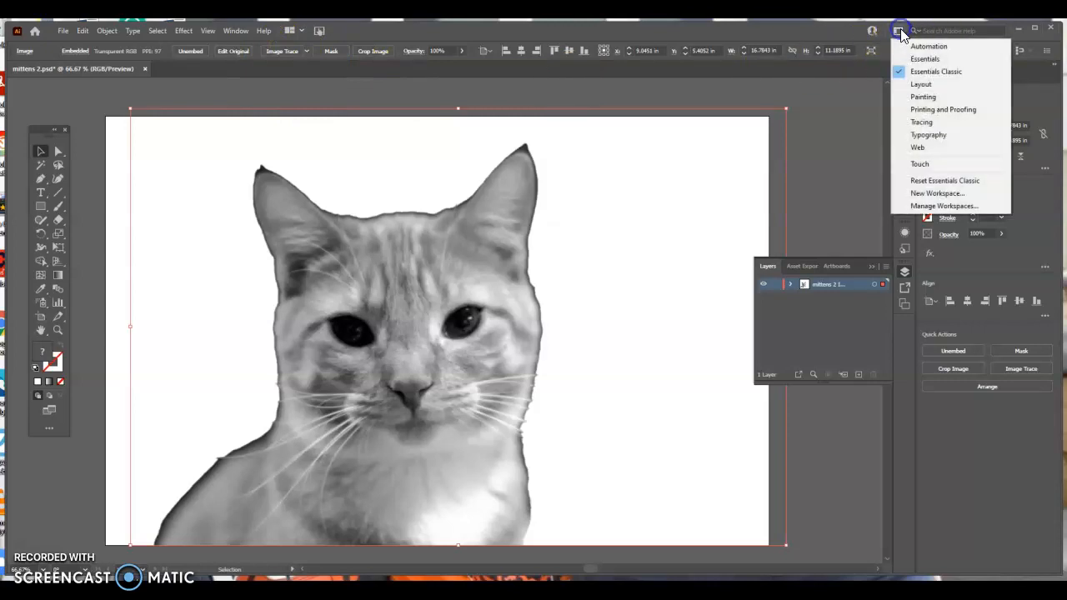
click(921, 73)
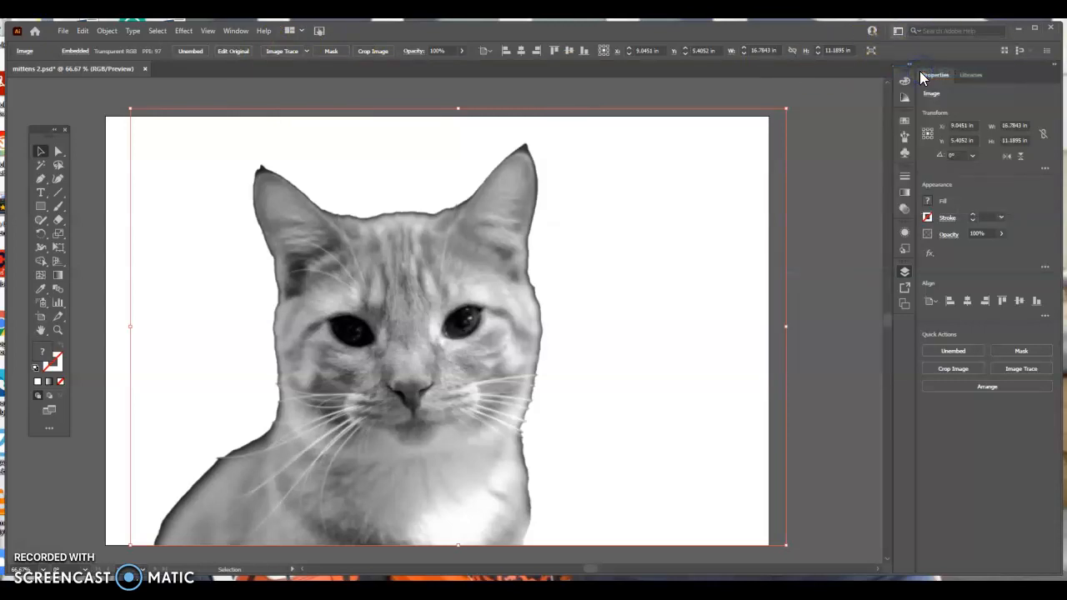
Apply Image Trace to the cat image using the 6 Colors preset
click(283, 51)
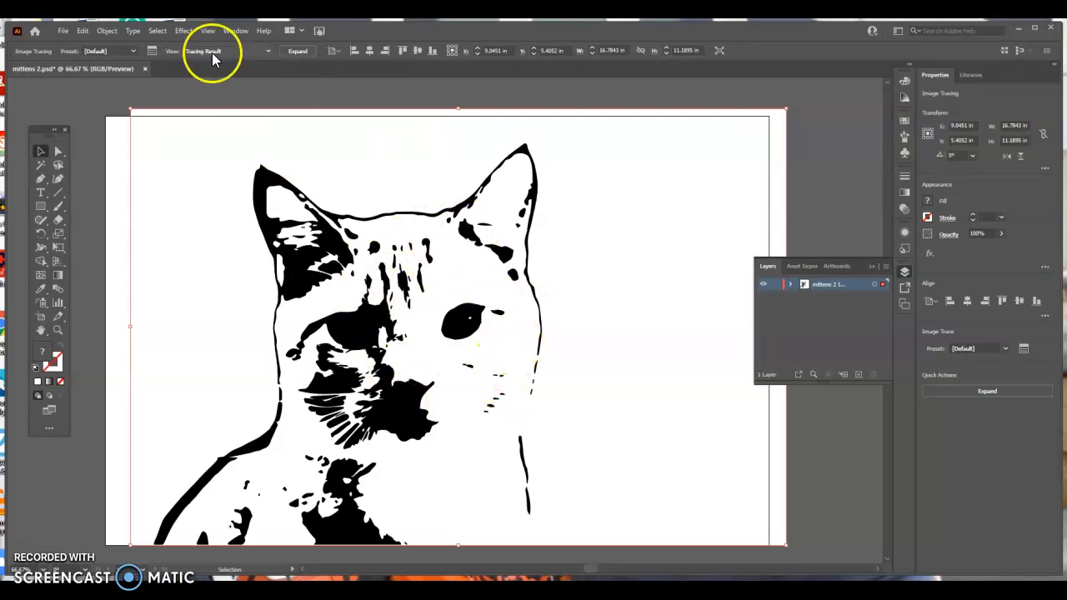
click(151, 52)
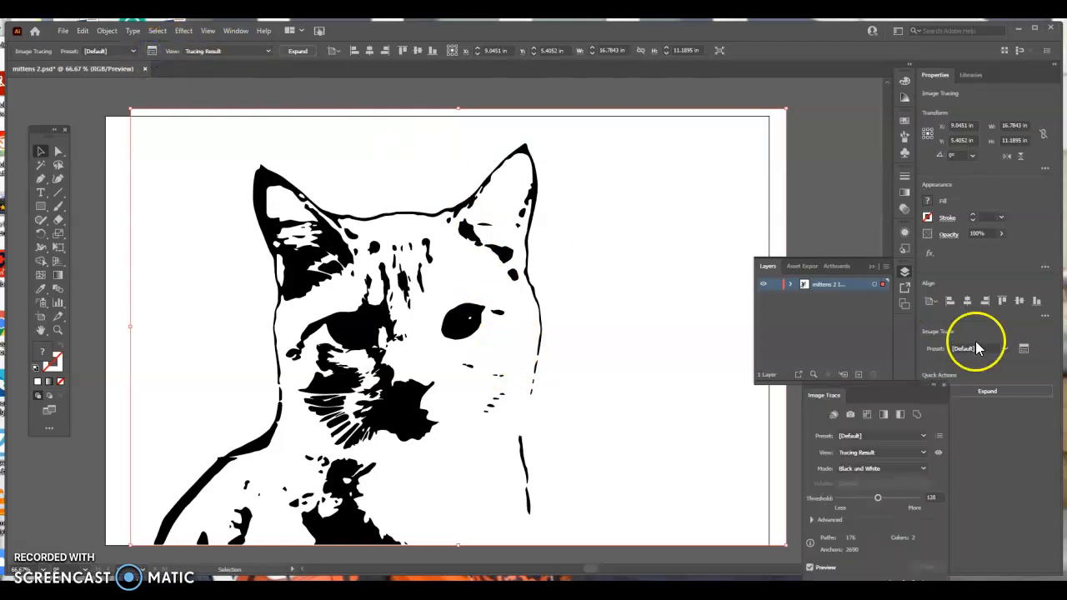
drag(878, 389, 664, 170)
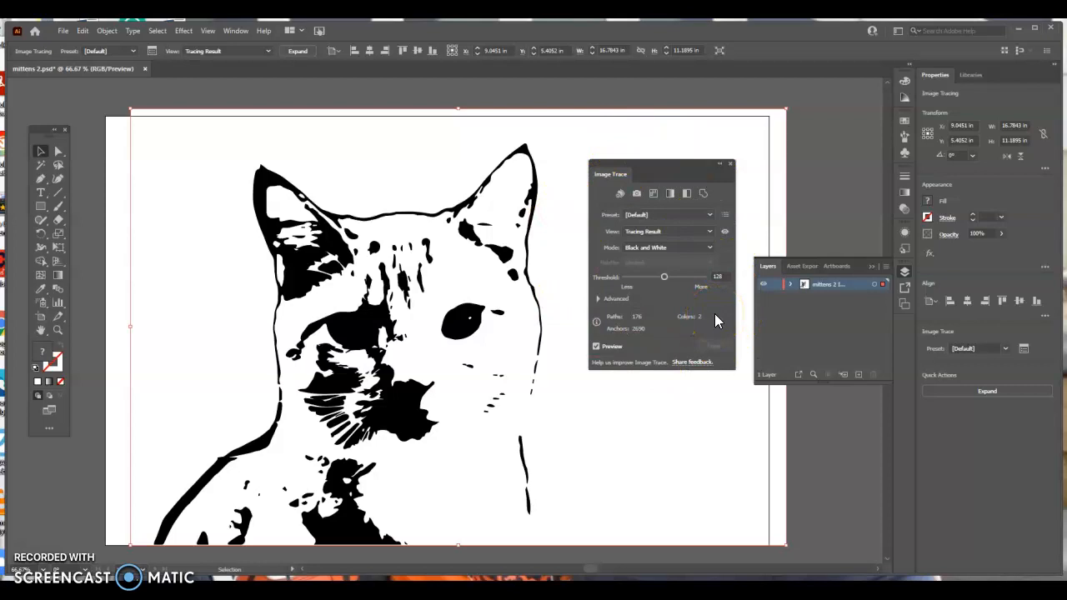
click(685, 214)
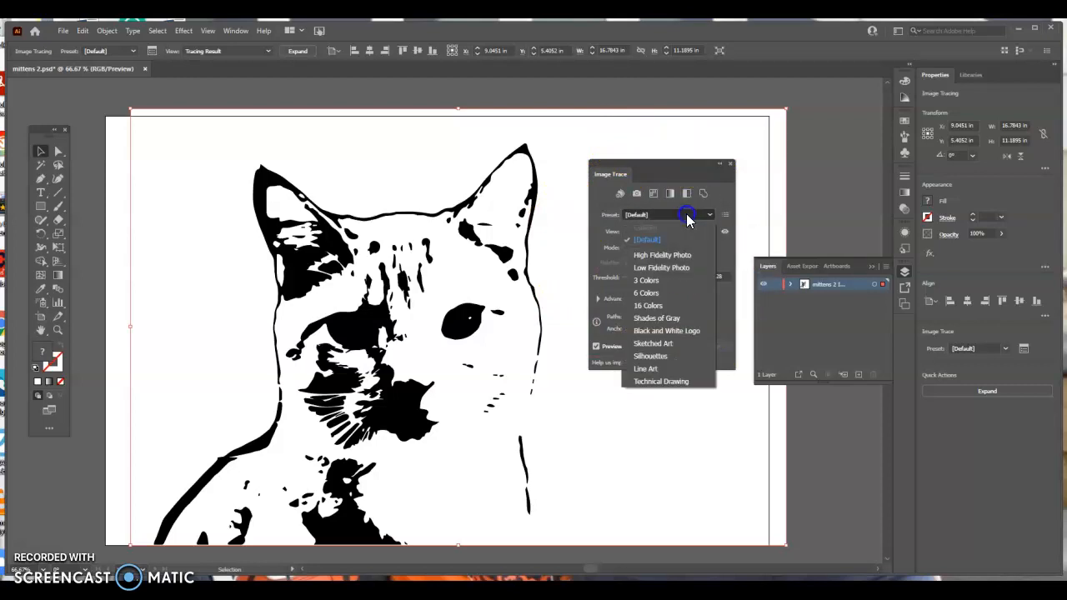
click(648, 295)
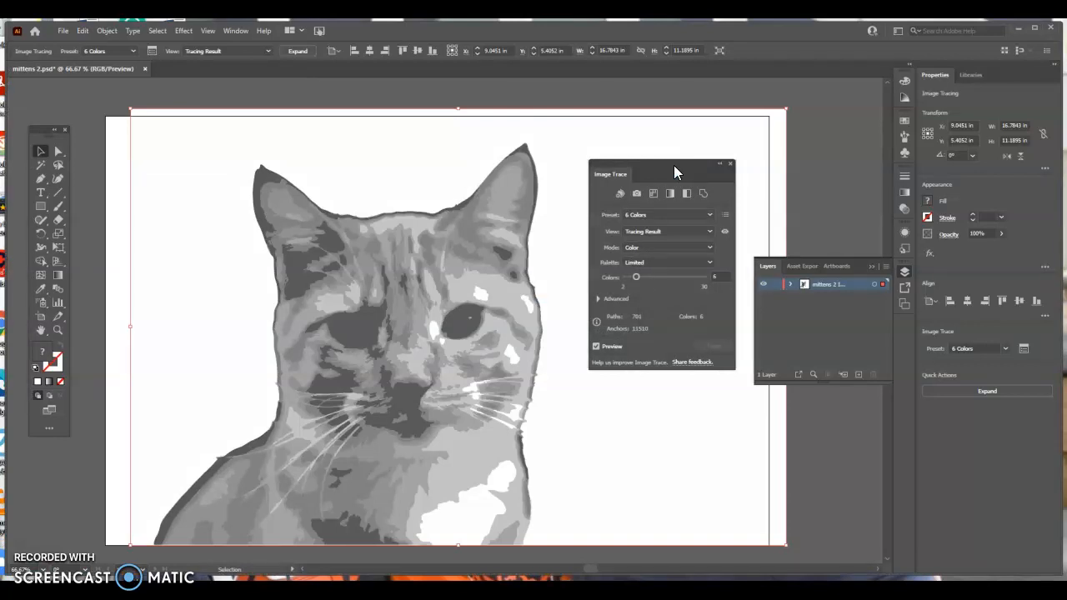
Reveal the advanced tracing options, set the trace's maximum number of colors to 7, and close the tracing settings
click(697, 292)
mouse_move(667, 164)
mouse_down()
mouse_move(800, 117)
mouse_move(691, 241)
mouse_up()
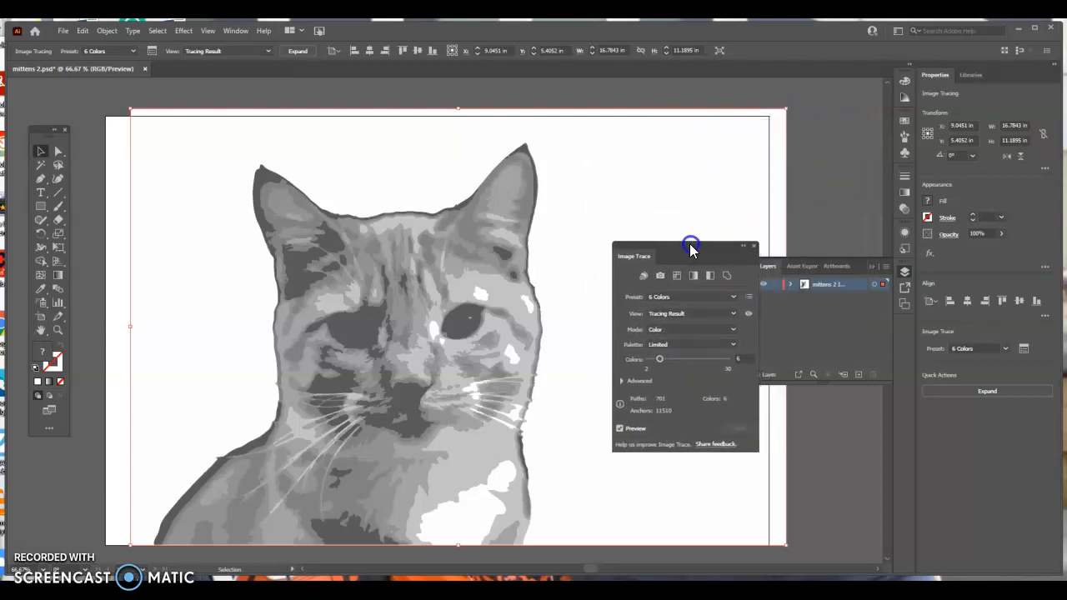
click(623, 380)
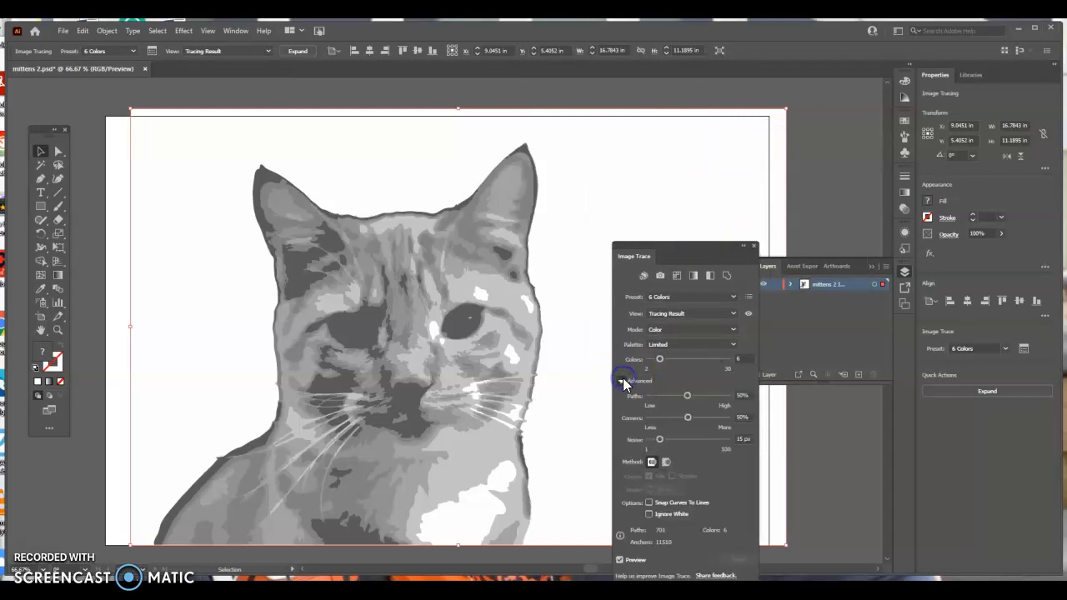
mouse_move(698, 250)
mouse_down()
mouse_move(791, 106)
mouse_move(781, 105)
mouse_up()
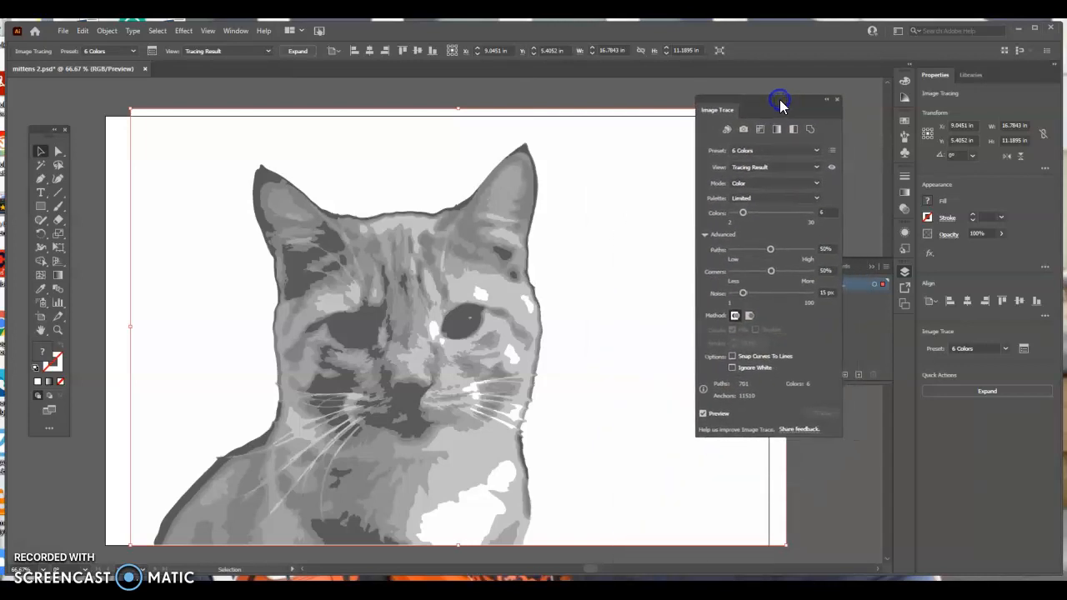
click(827, 212)
text(7)
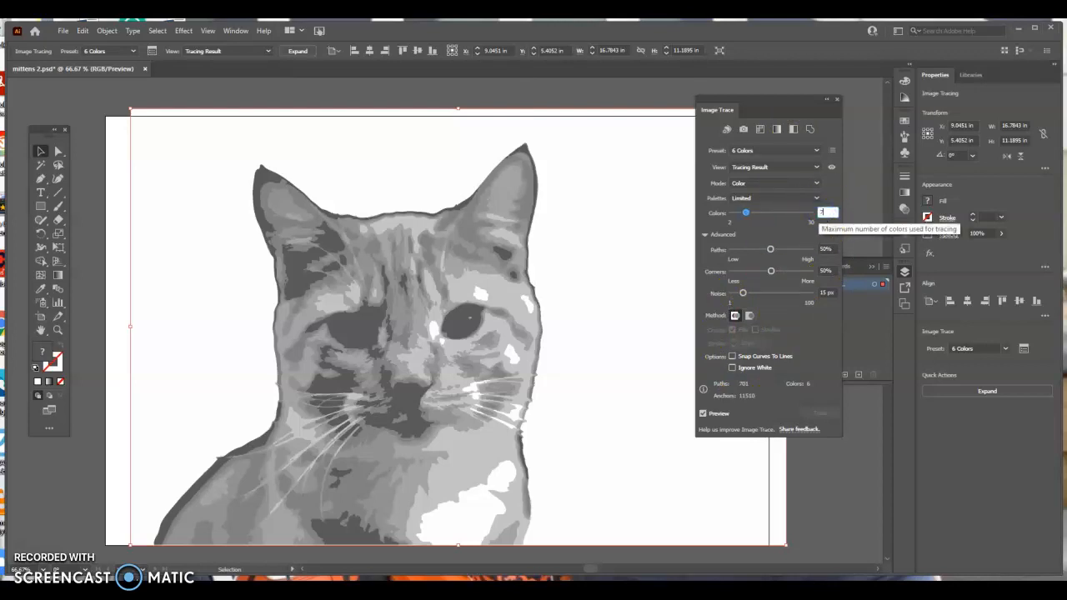
click(775, 225)
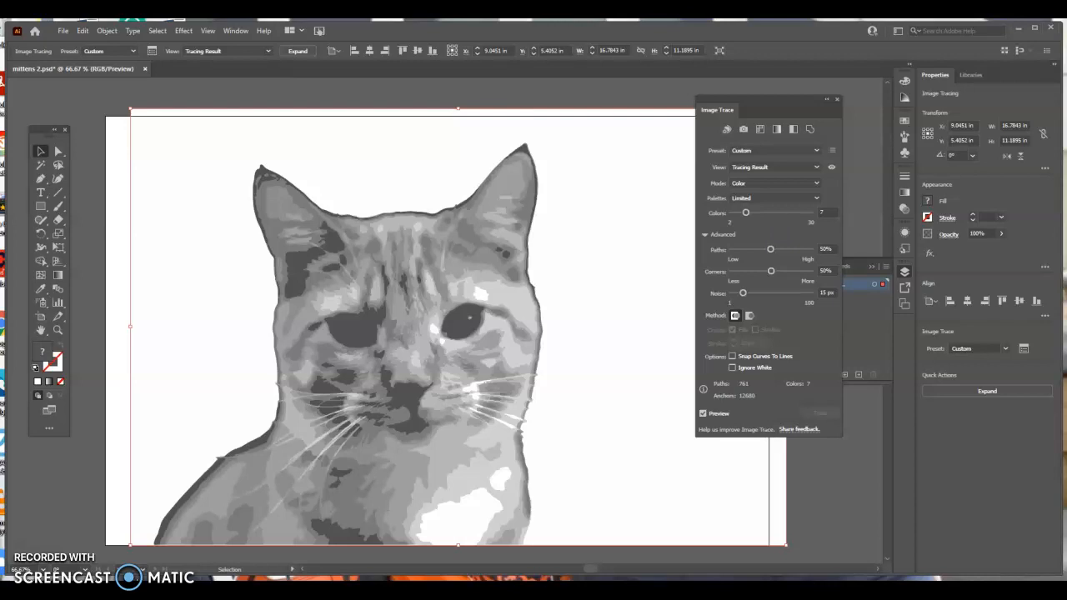
click(837, 100)
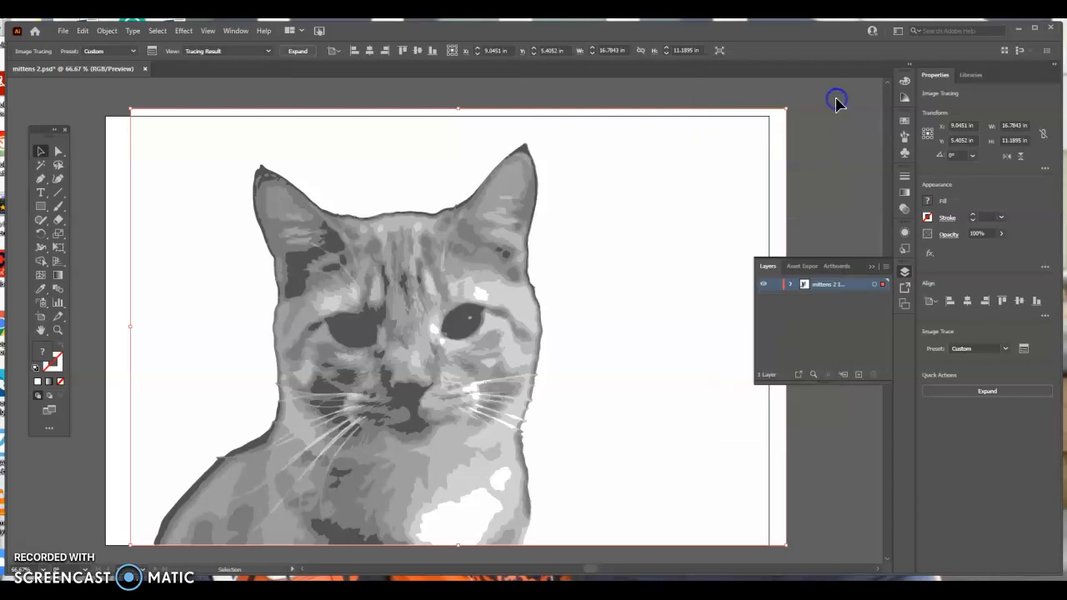
Expand the cat tracing into vector shapes, ungroup them and deselect everything
click(310, 52)
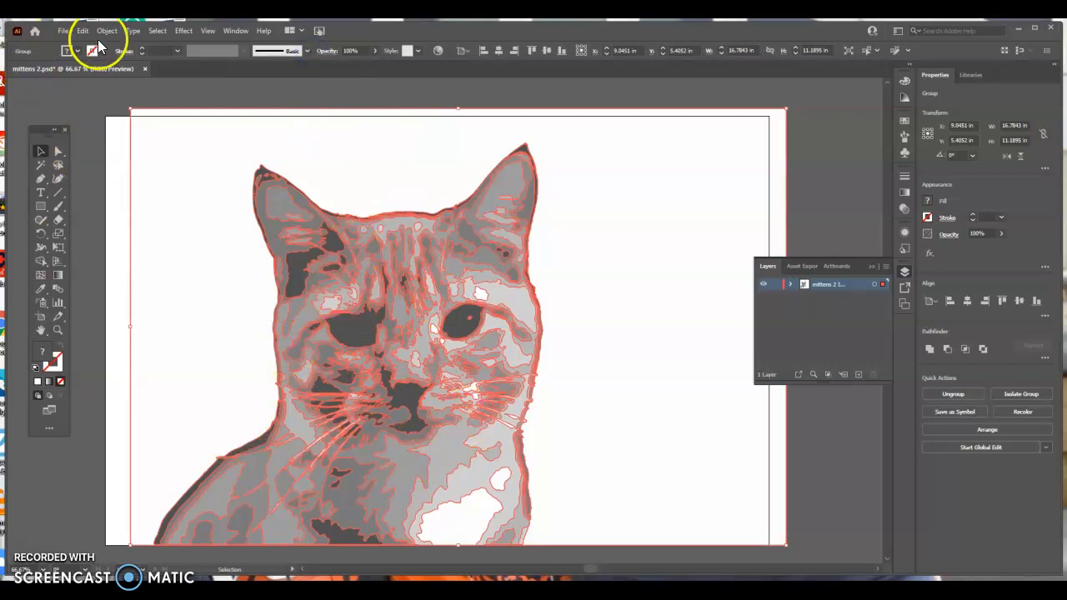
right_click(249, 230)
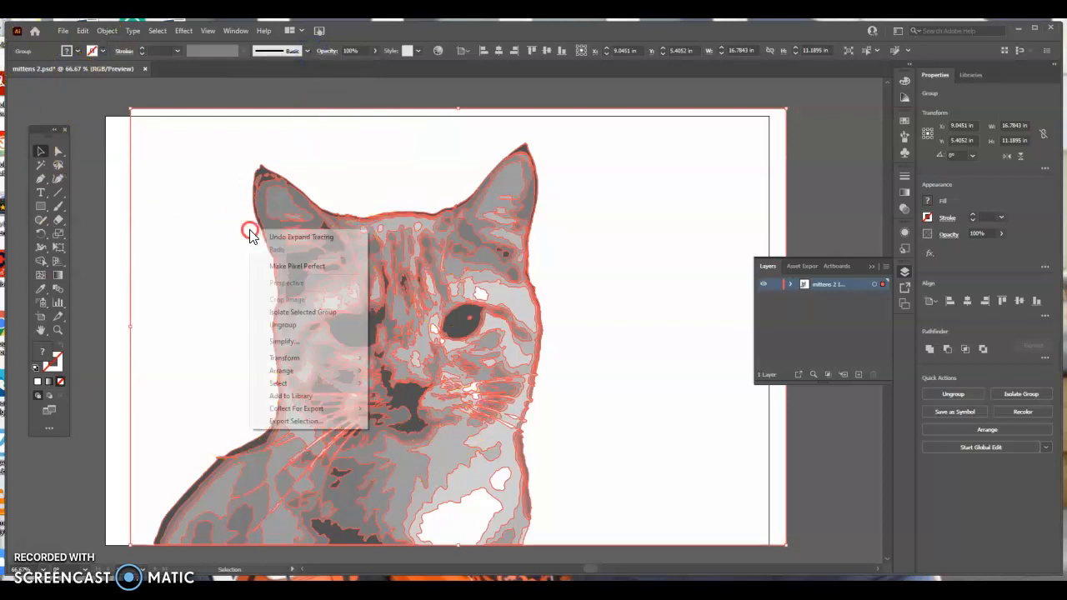
click(286, 328)
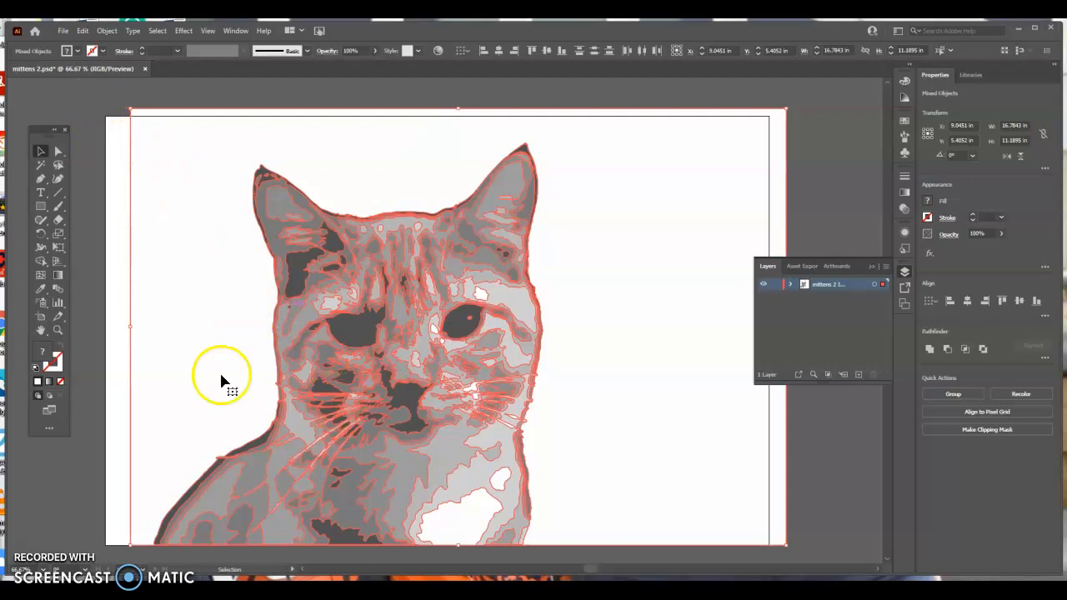
click(109, 307)
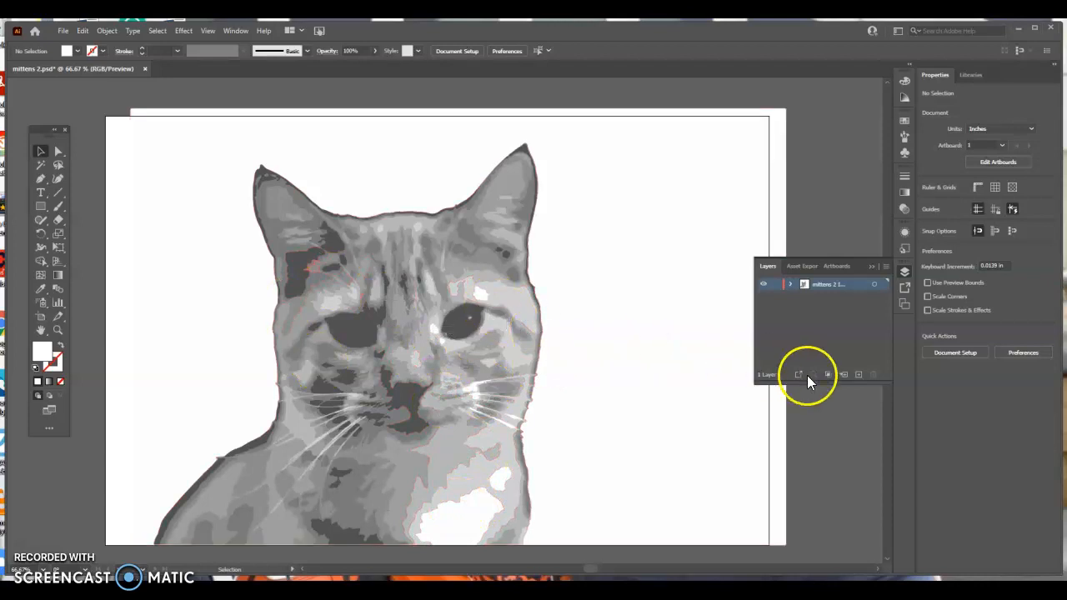
Add six new layers above the mittens 2 layer
click(859, 374)
click(859, 374)
click(859, 374)
click(860, 374)
click(859, 374)
click(860, 375)
Rename the new layer directly above the mittens 2 layer as Dark gray
click(820, 344)
double_click(820, 344)
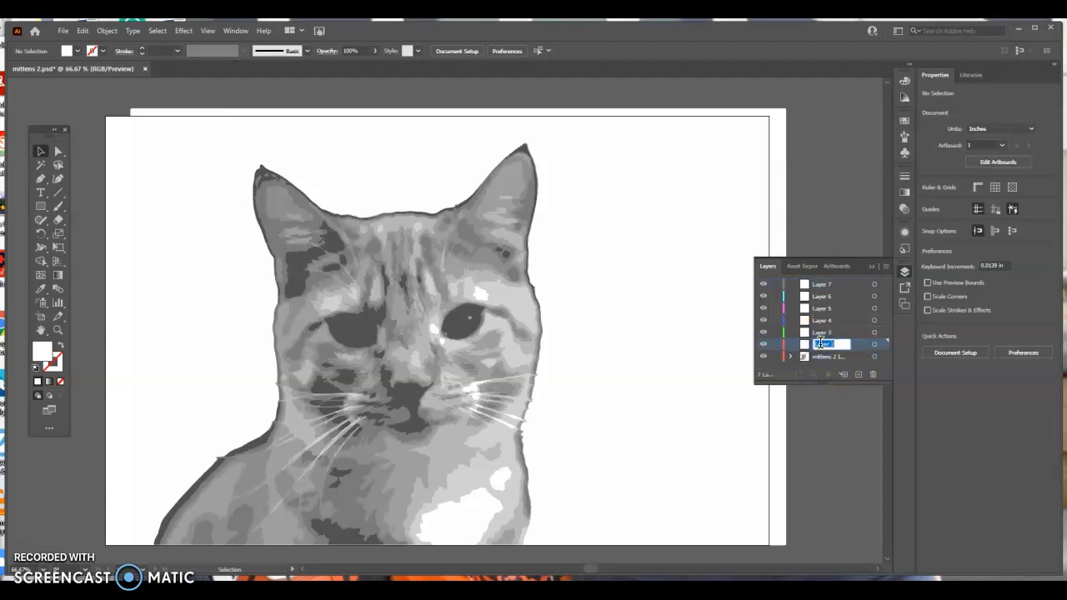
text(Del)
text(k gray)
click(832, 334)
click(836, 346)
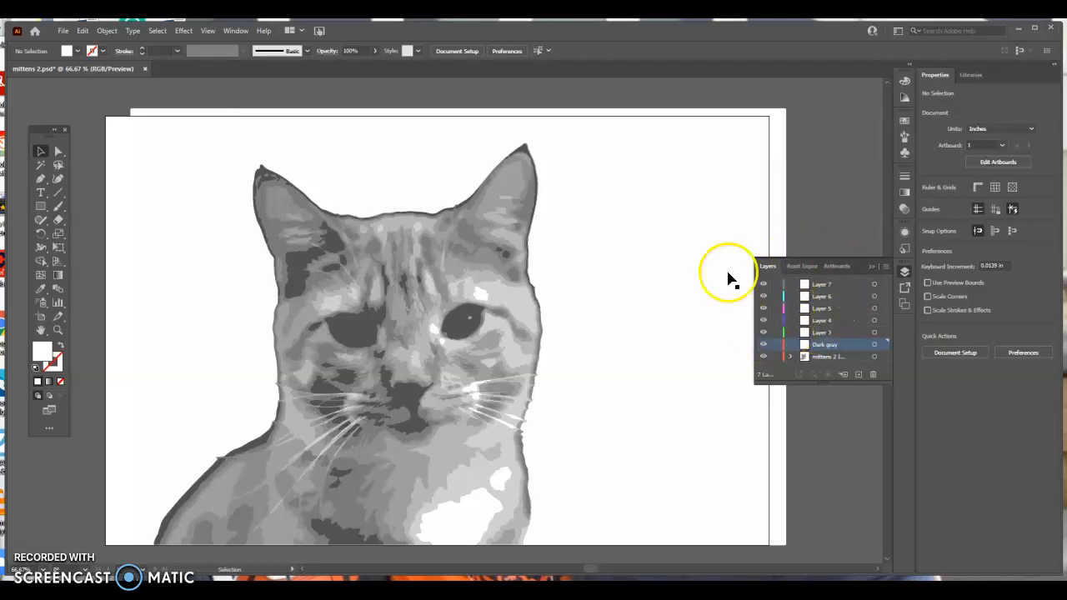
click(309, 265)
click(336, 239)
drag(354, 339, 450, 332)
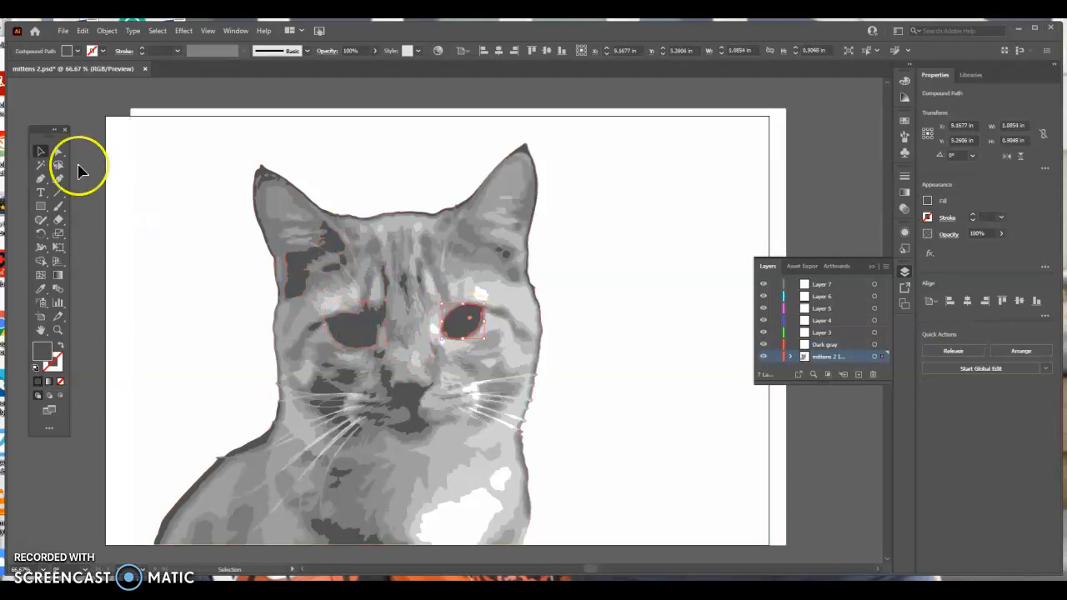
Set the Magic Wand's fill color tolerance to 10 and make the Magic Wand the active tool
click(41, 163)
double_click(41, 163)
drag(809, 110, 180, 248)
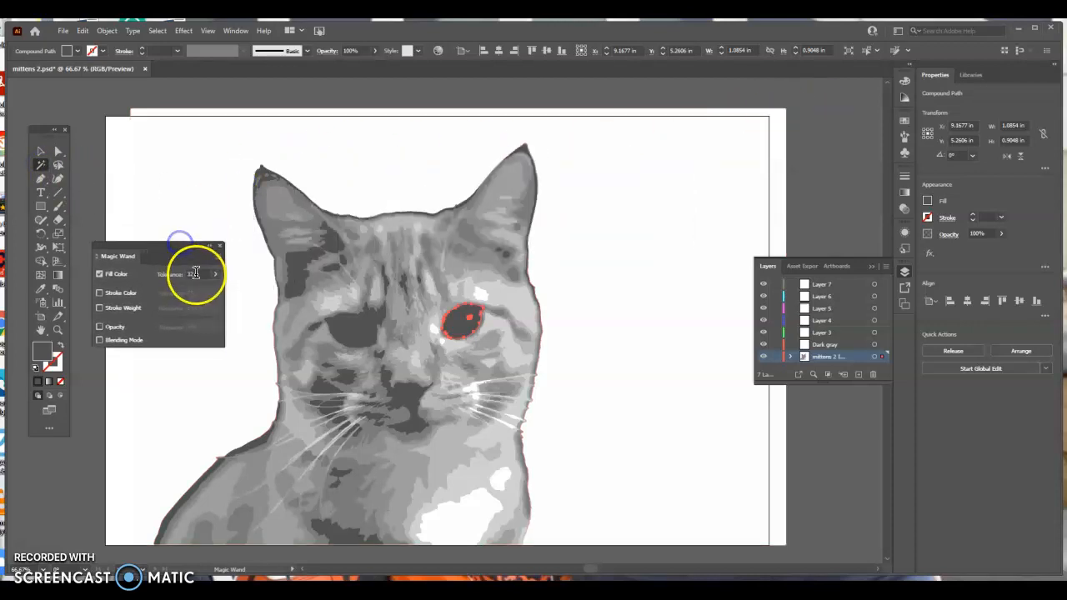
click(194, 274)
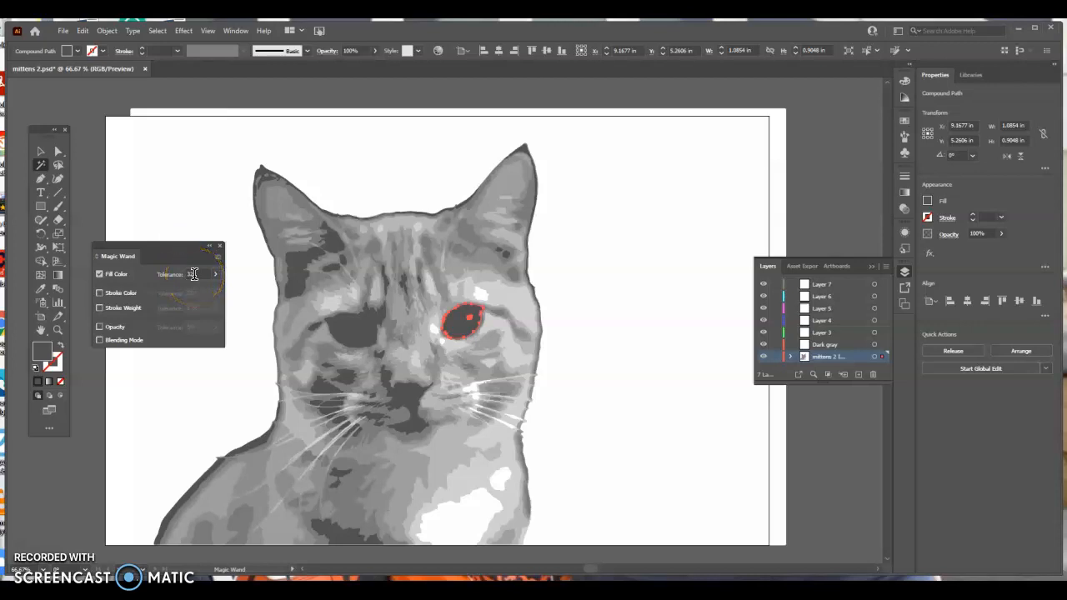
double_click(180, 268)
click(39, 150)
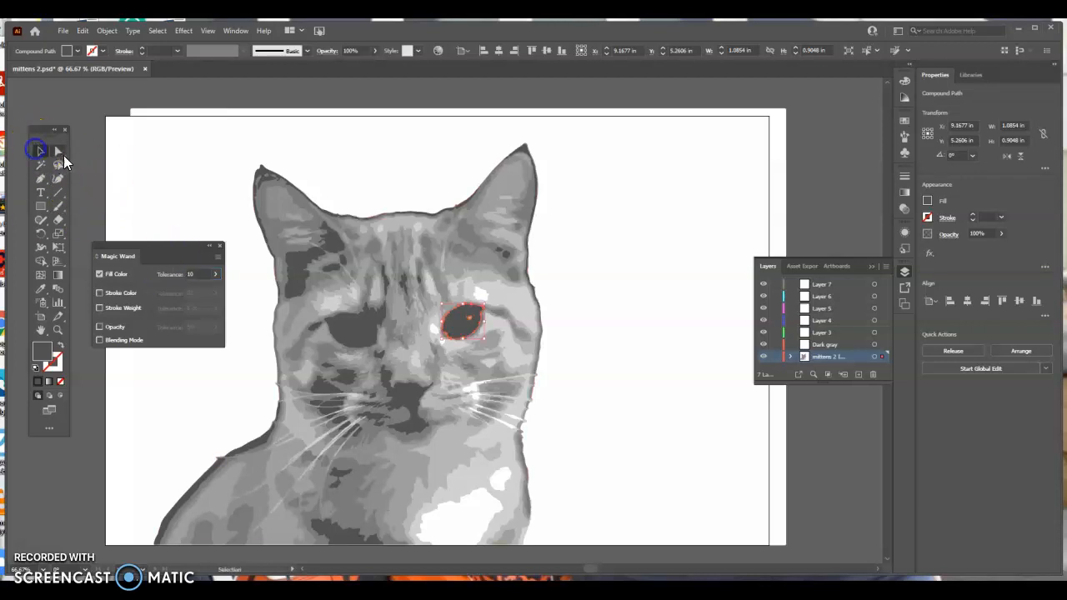
click(40, 164)
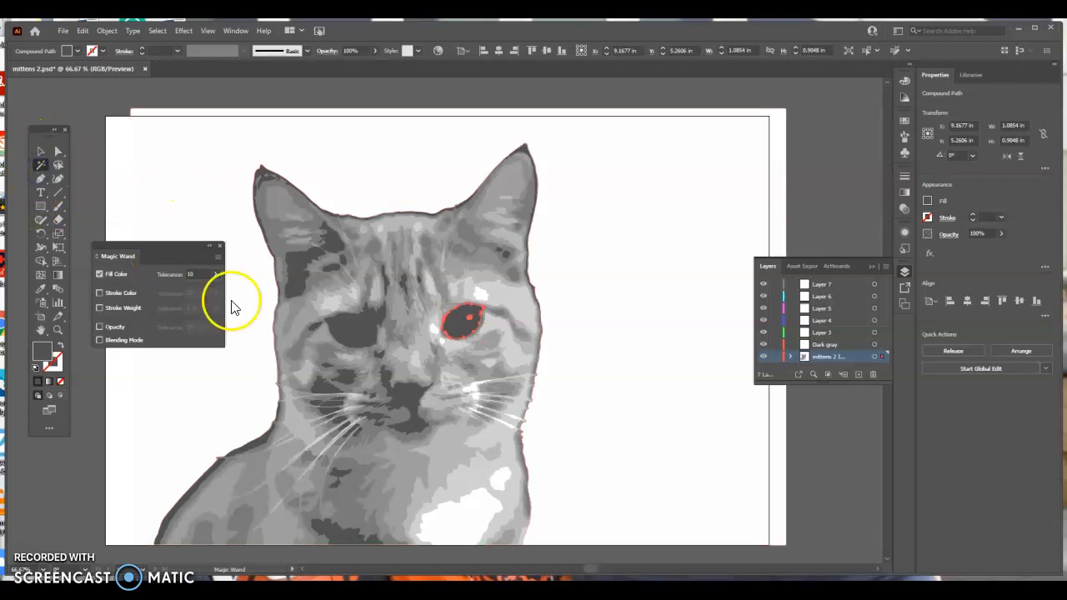
Select all the darkest gray shapes of the cat by fill color, cut them and paste them in place on the Dark gray layer
click(286, 268)
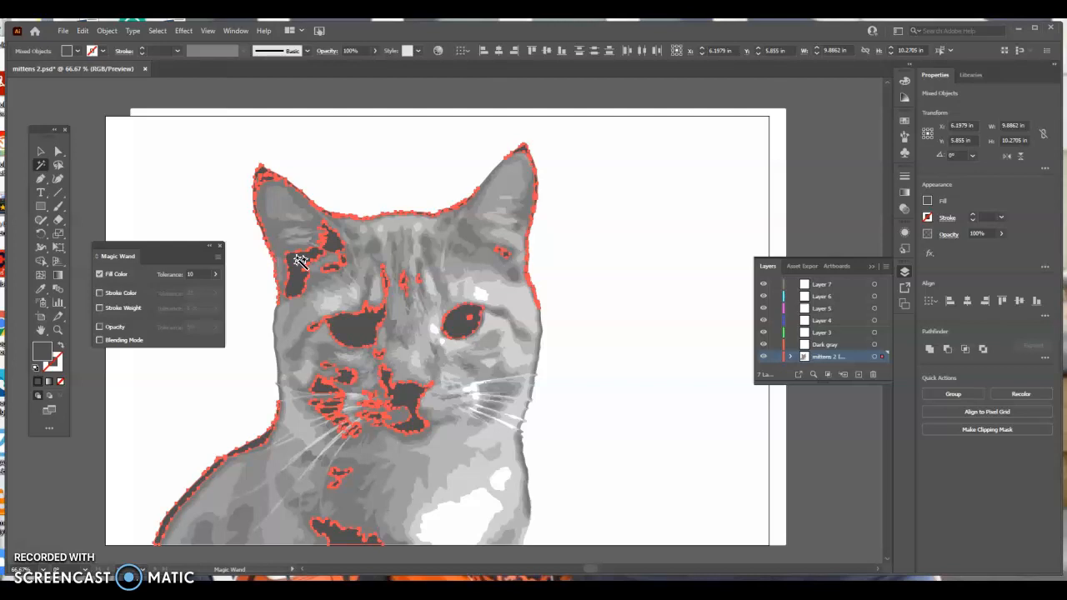
key(v)
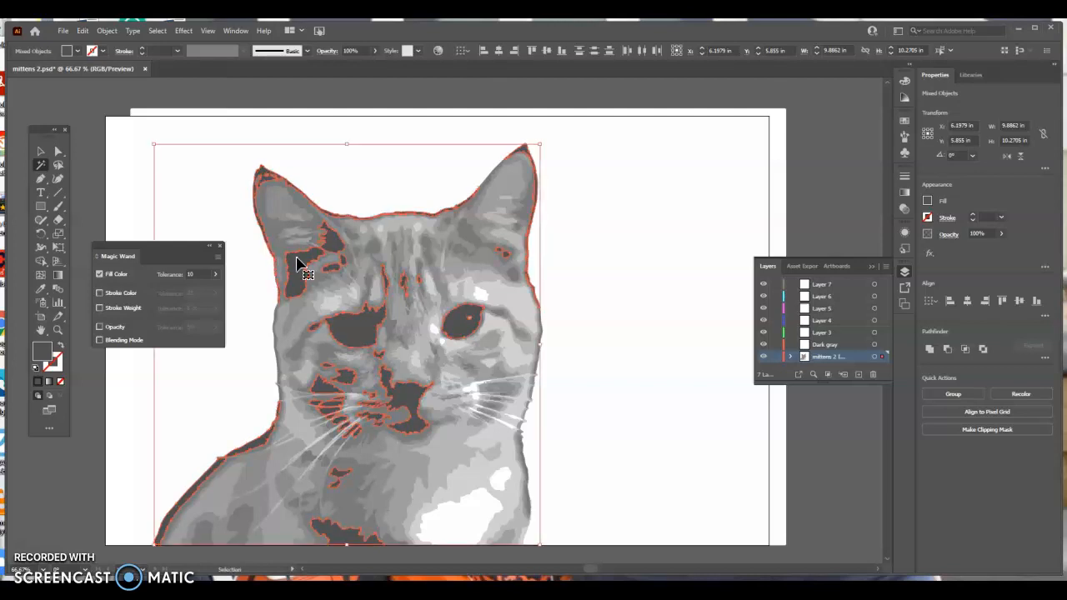
key(Delete)
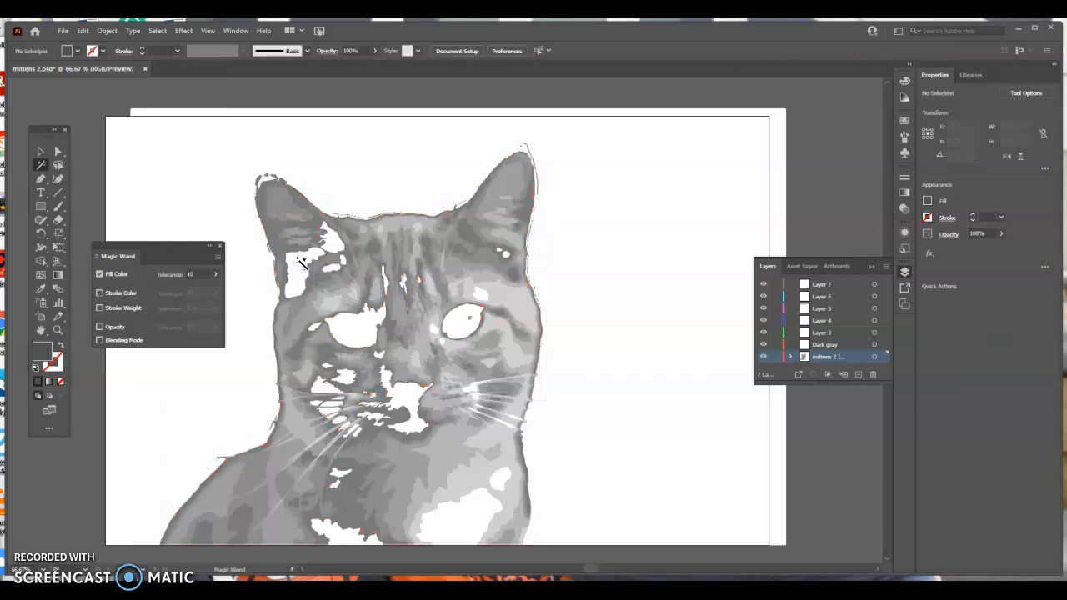
click(842, 346)
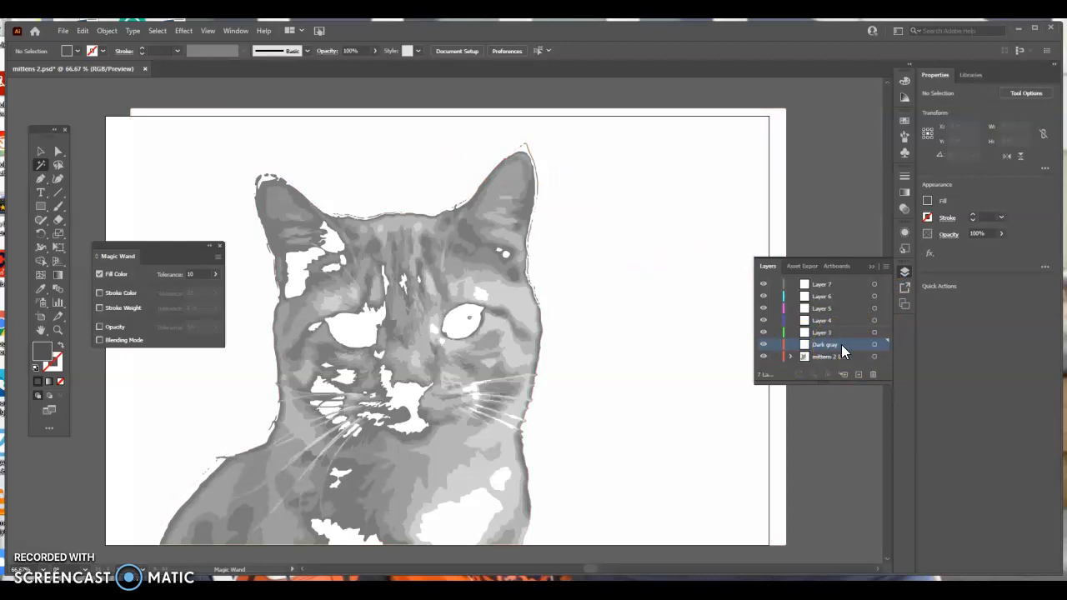
key(ctrl+f)
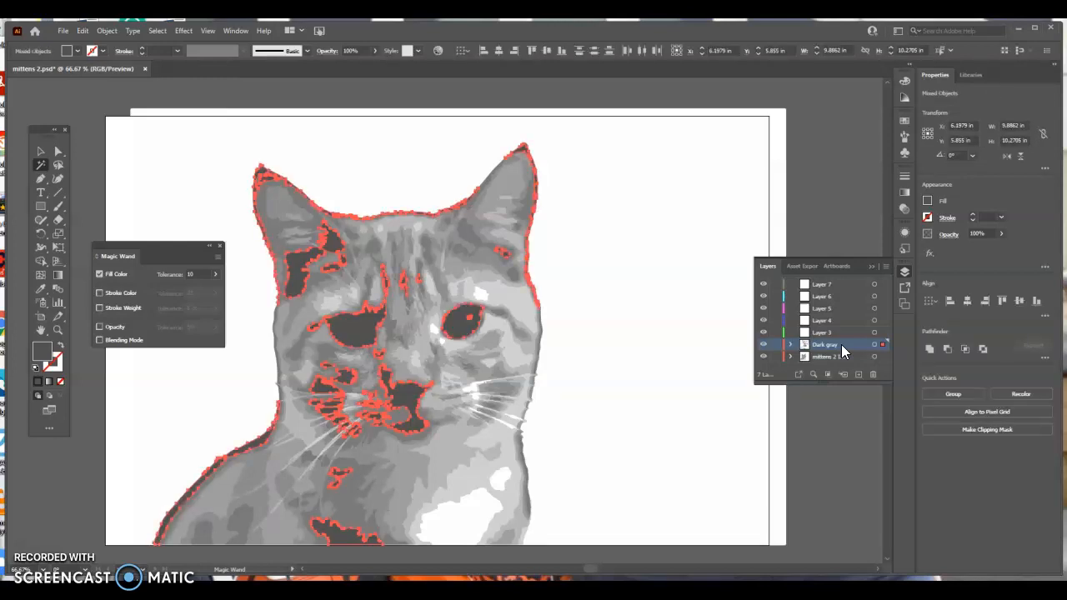
Check the Dark gray layer's shapes with the mittens 2 layer temporarily hidden, and lock and hide the Dark gray layer
click(766, 363)
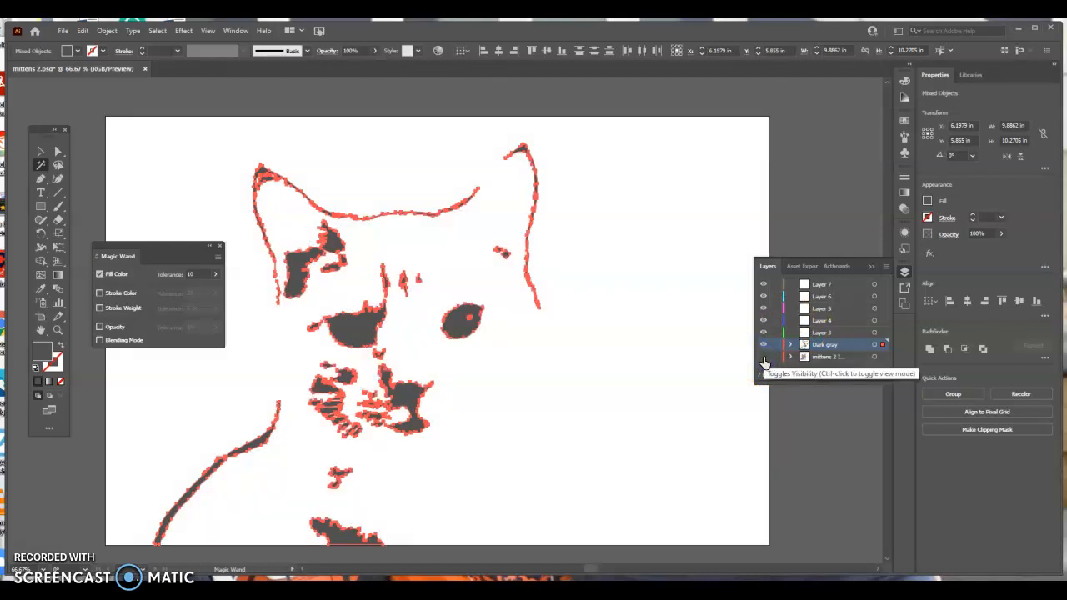
click(764, 358)
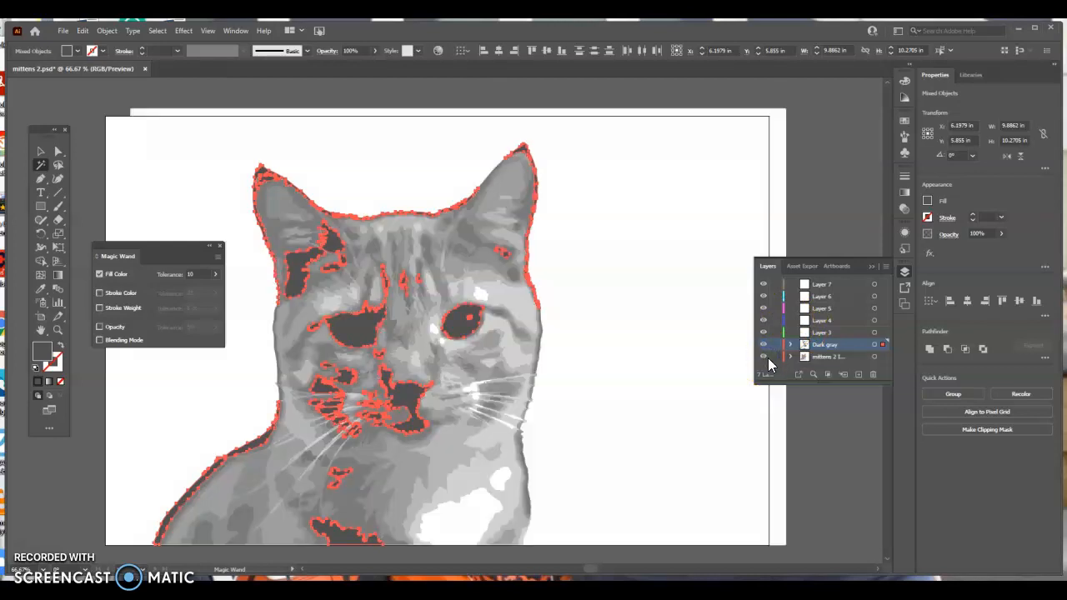
click(774, 345)
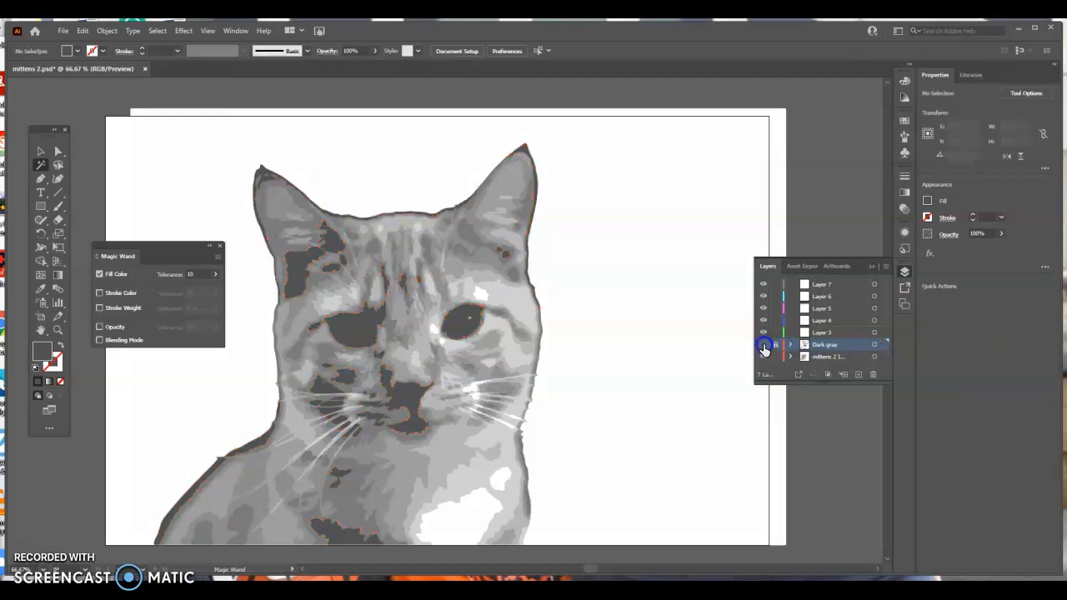
click(763, 345)
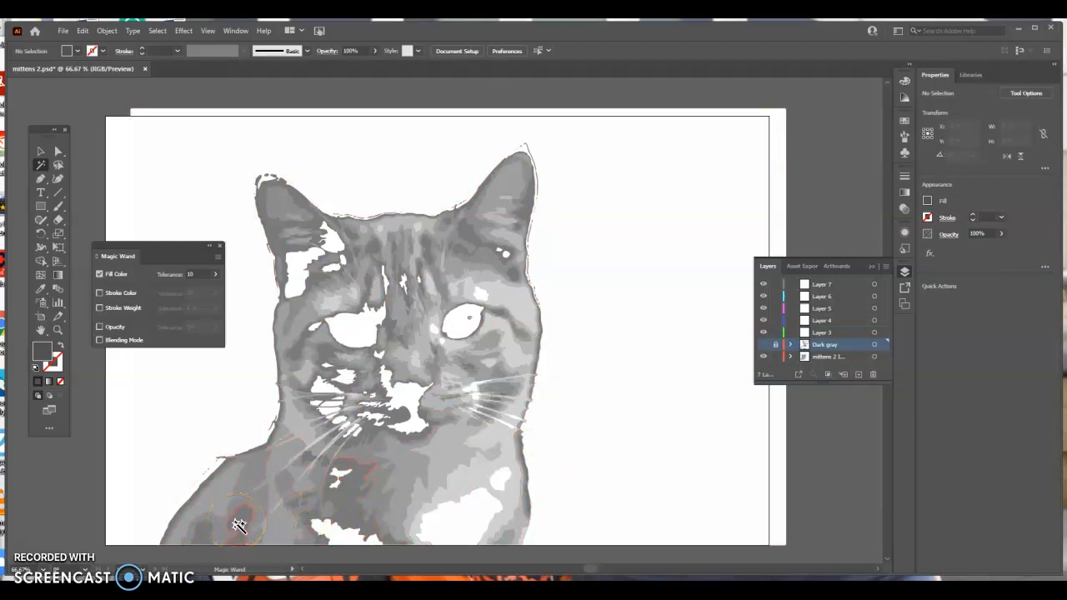
click(241, 525)
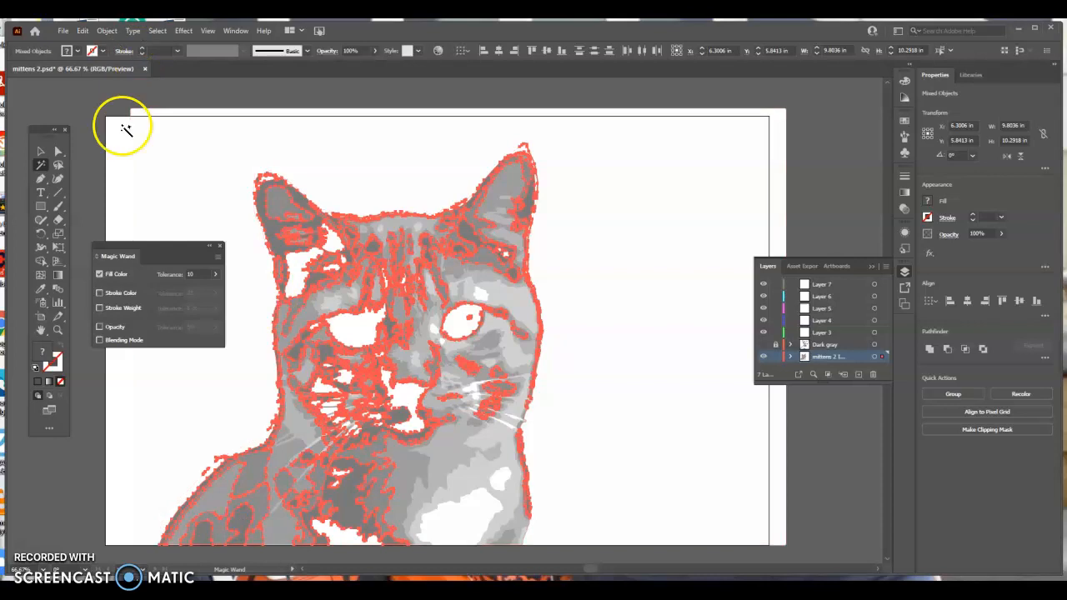
click(42, 151)
click(77, 163)
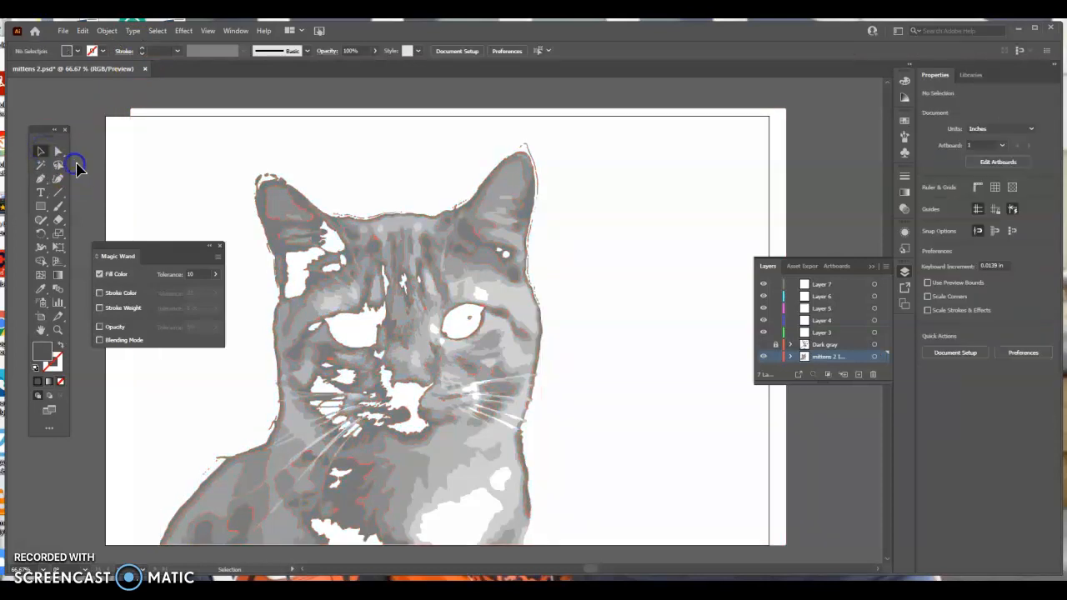
Lower the Magic Wand's fill color tolerance to 5 and reactivate the Magic Wand
click(180, 273)
text(5)
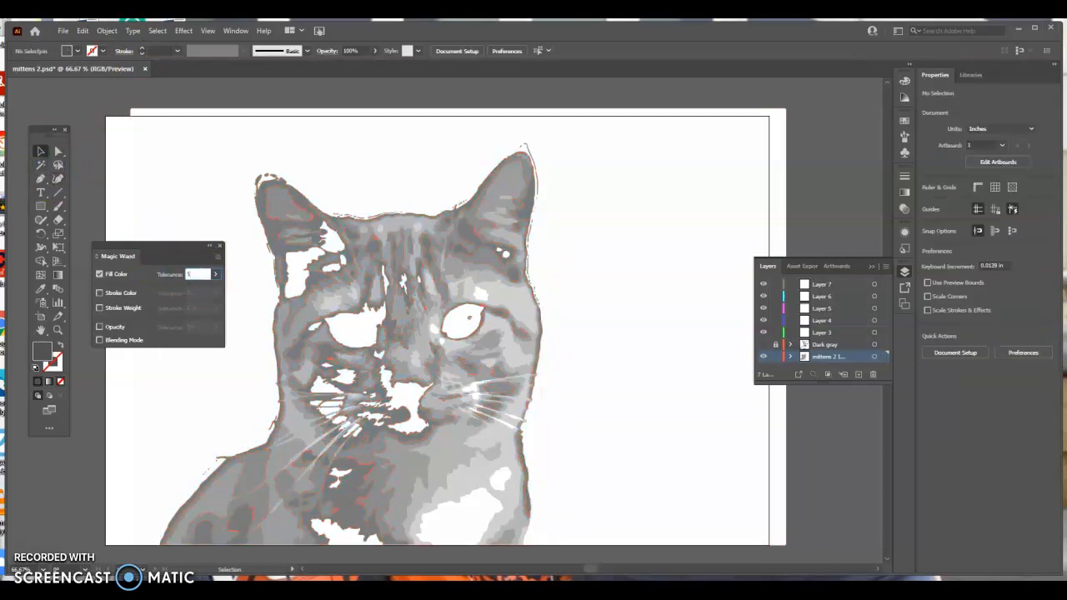
click(40, 164)
click(209, 260)
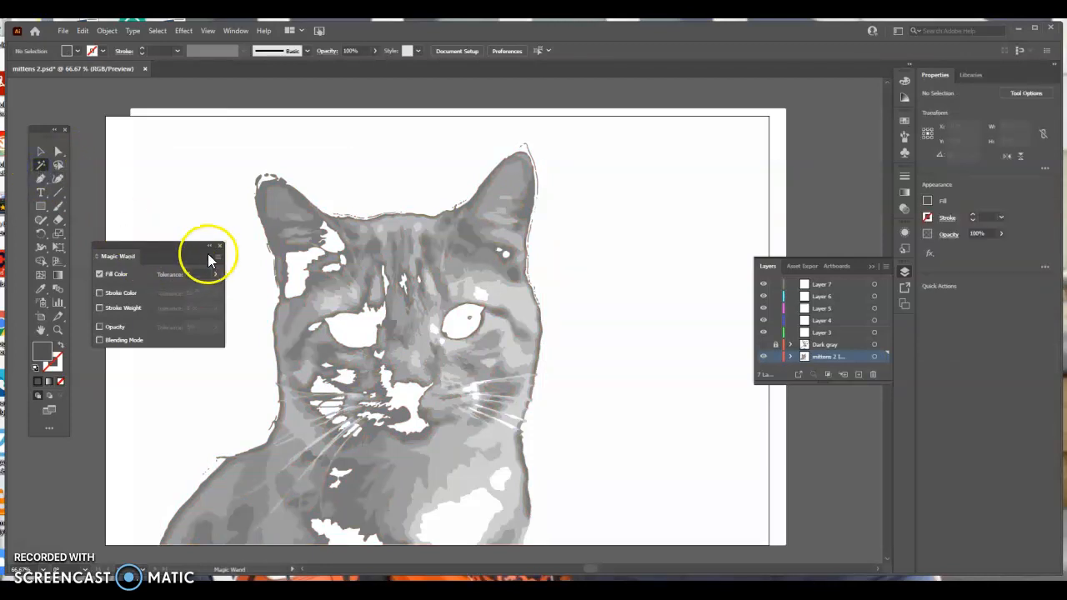
Move all shapes matching the dark spot on the cat's shoulder to Layer 3 in the same place, and lock and hide Layer 3
click(240, 520)
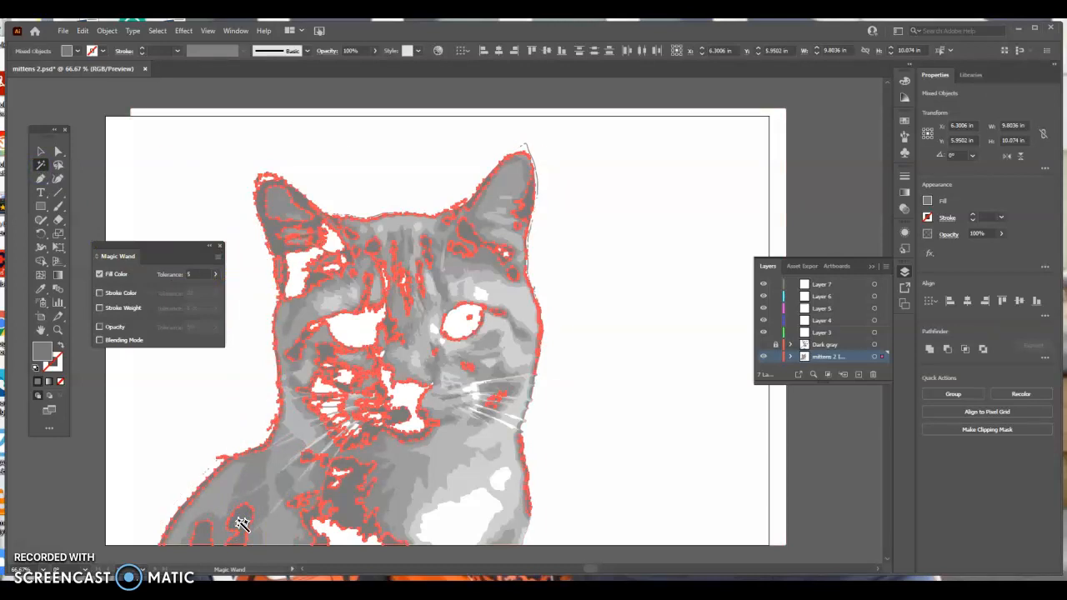
key(v)
key(Delete)
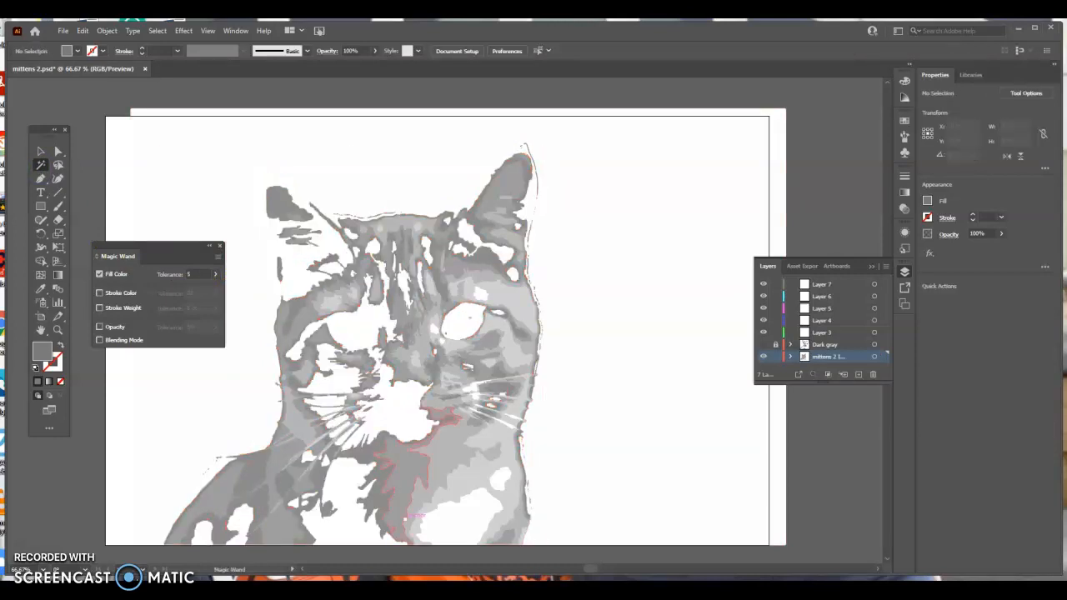
click(830, 331)
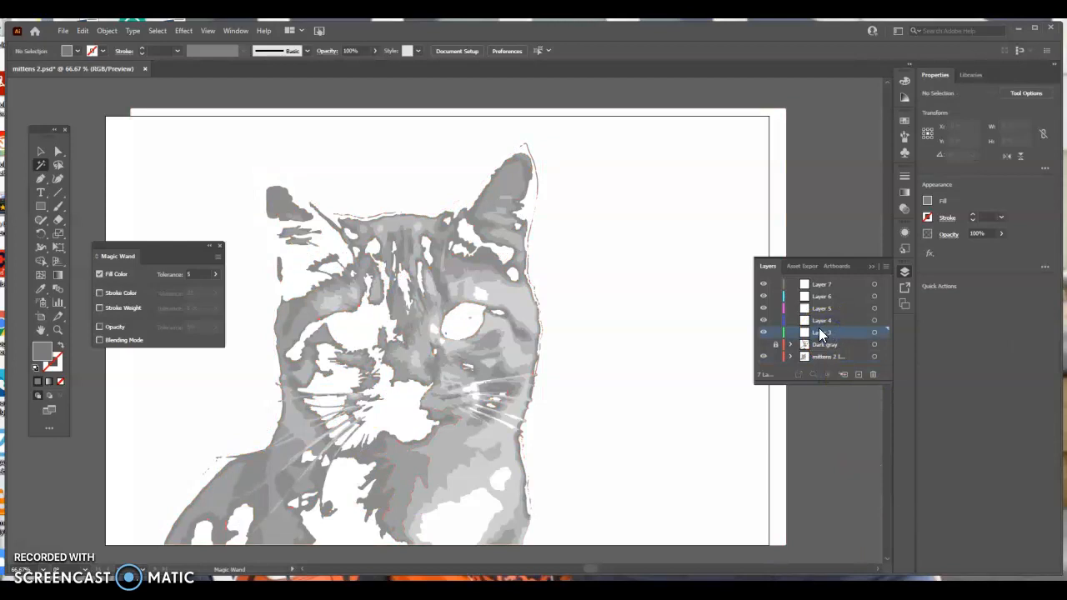
key(ctrl+shift+v)
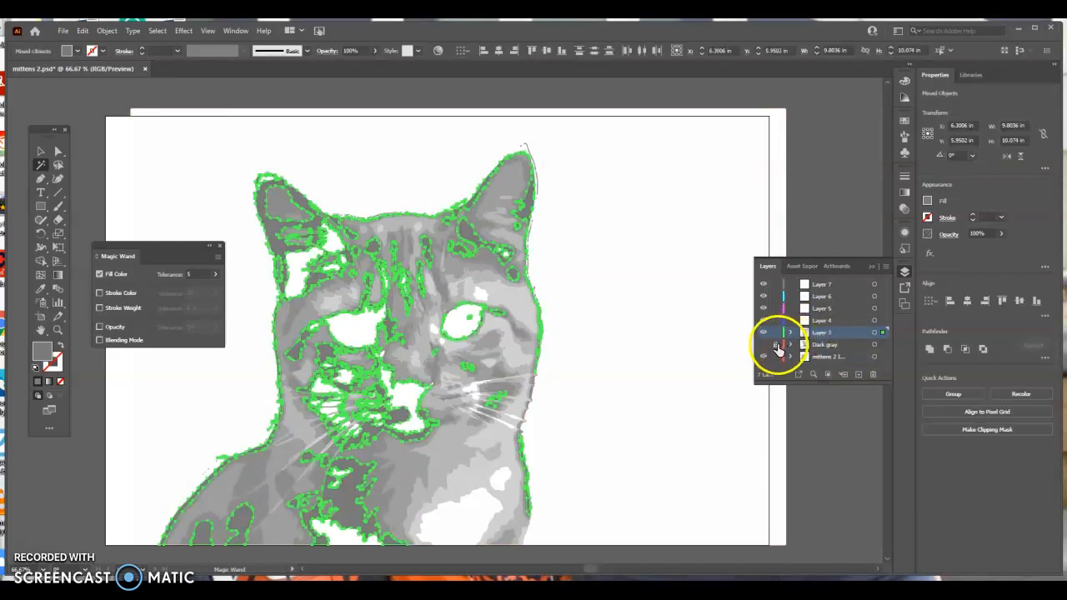
click(776, 332)
click(764, 332)
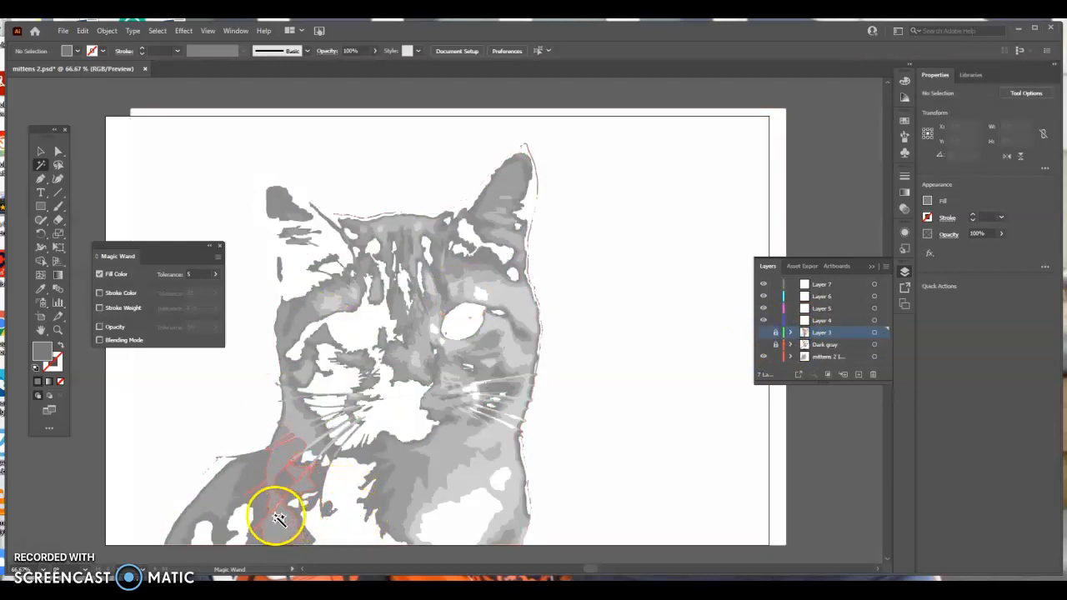
Move all shapes matching the gray between the emptied shoulder spots to Layer 4 in the same place, and lock and hide Layer 4
click(221, 530)
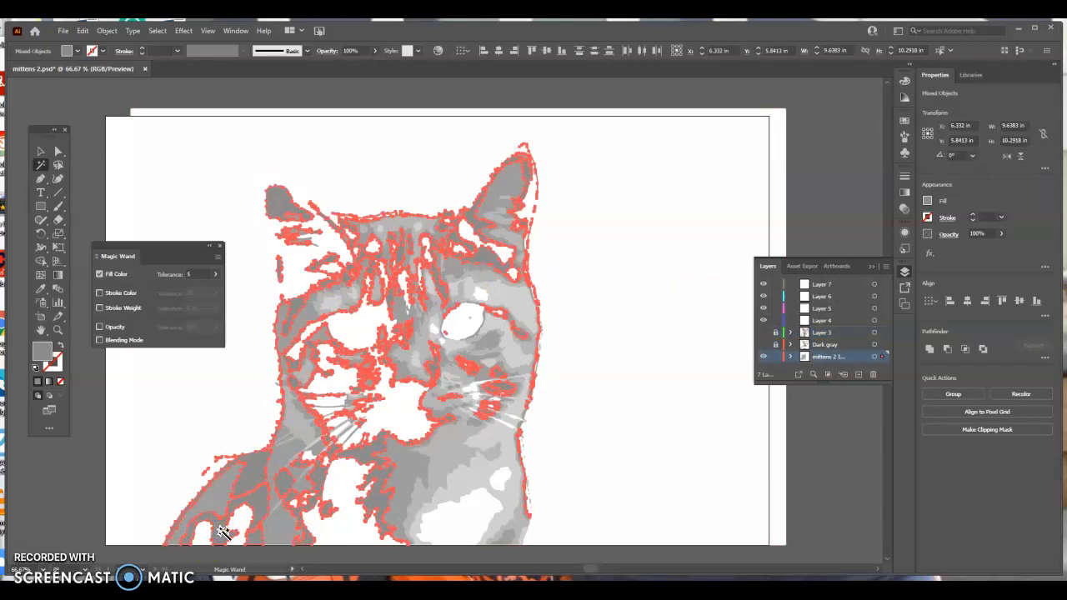
key(v)
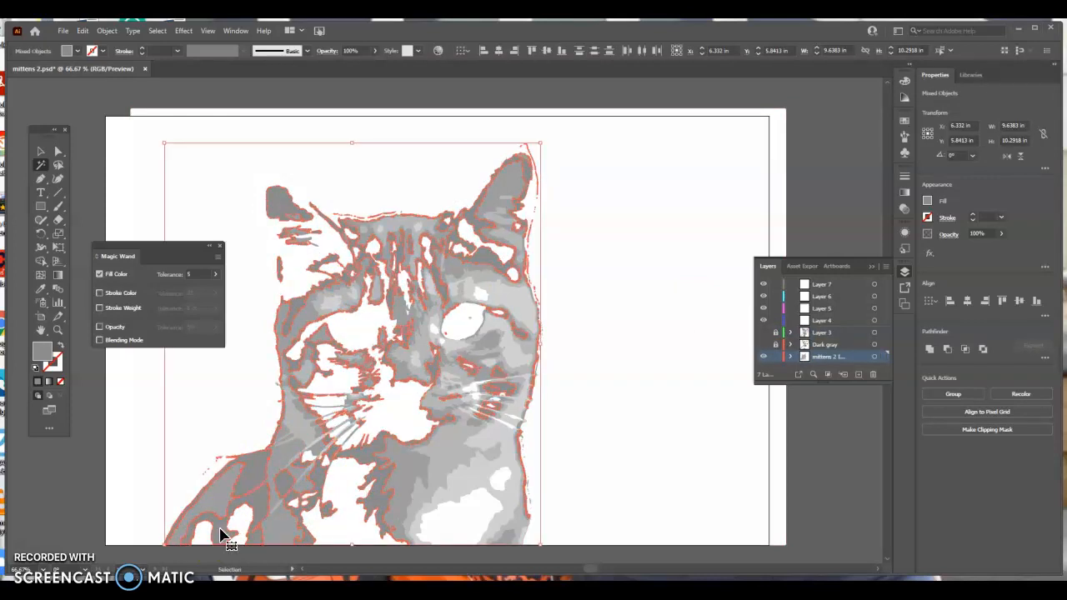
key(Delete)
click(819, 321)
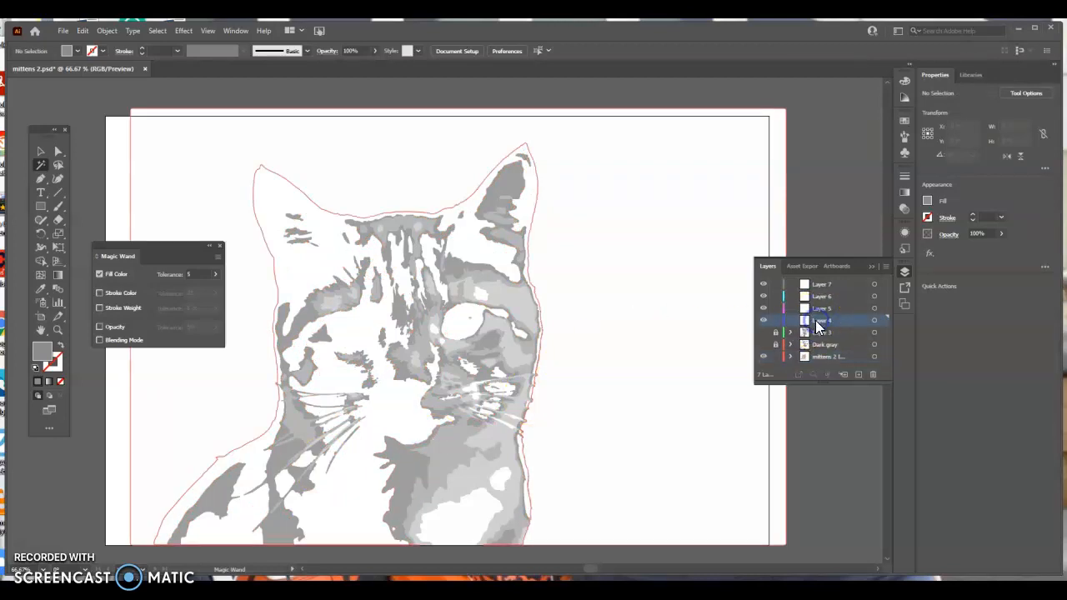
key(ctrl+f)
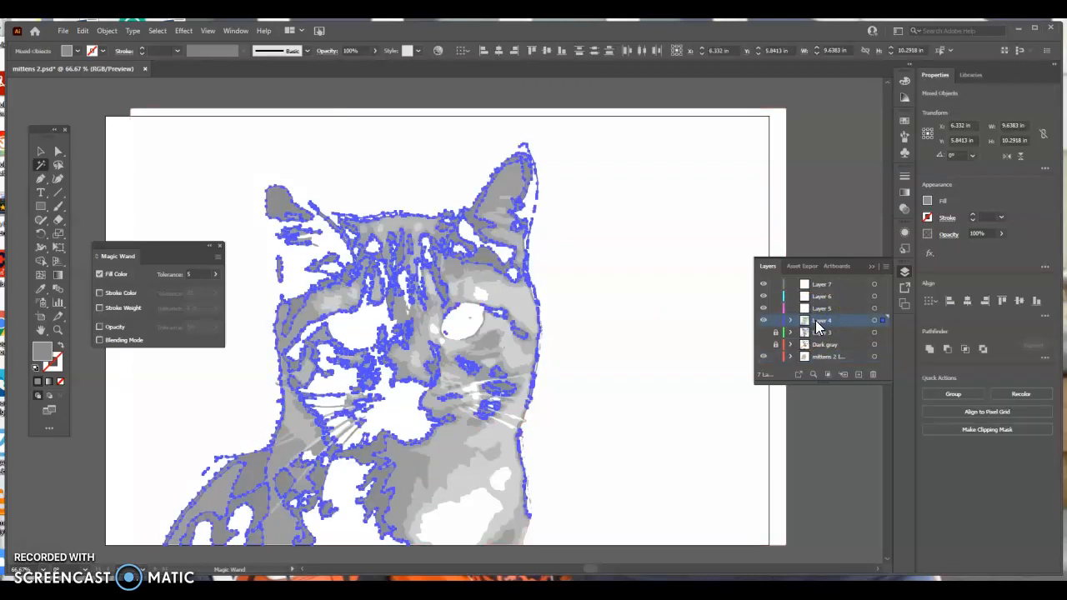
click(775, 320)
click(764, 321)
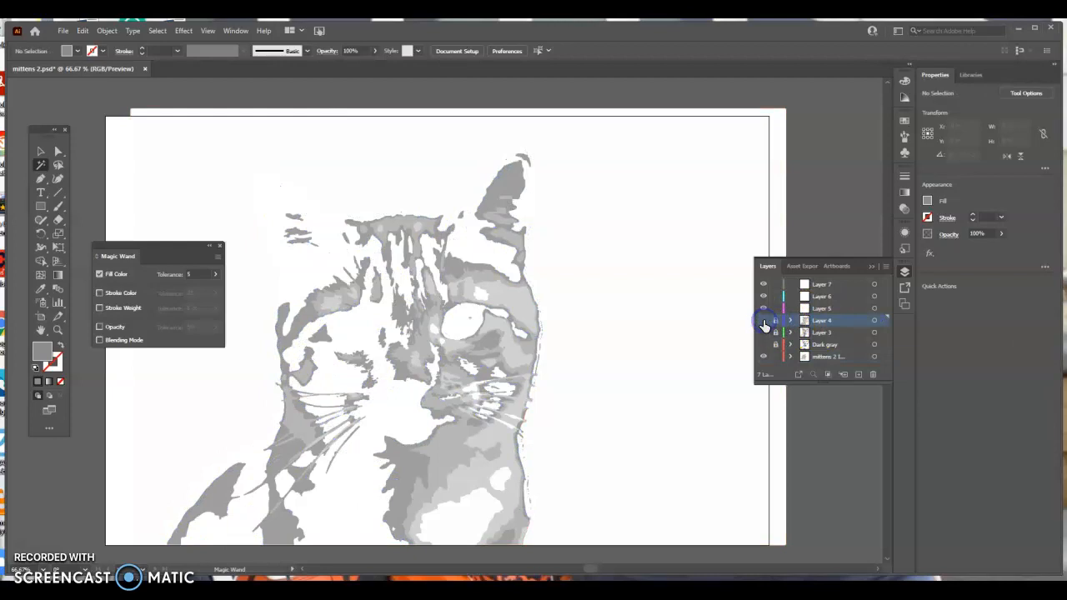
Move all of the mittens 2 layer's shapes matching the chest's darkest remaining gray to Layer 5 in place, and lock and hide Layer 5
click(837, 352)
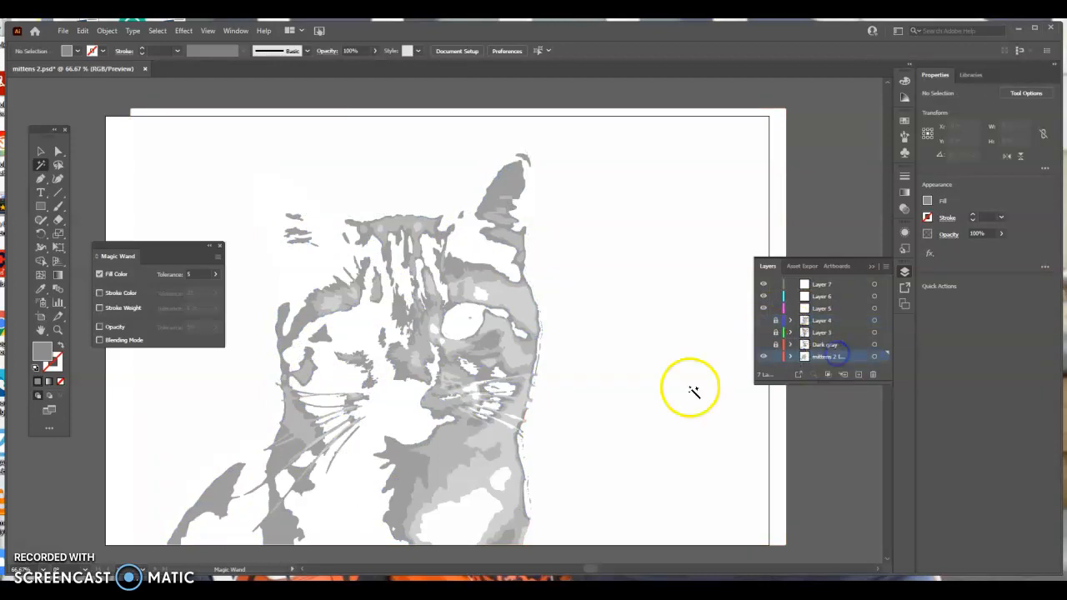
click(406, 471)
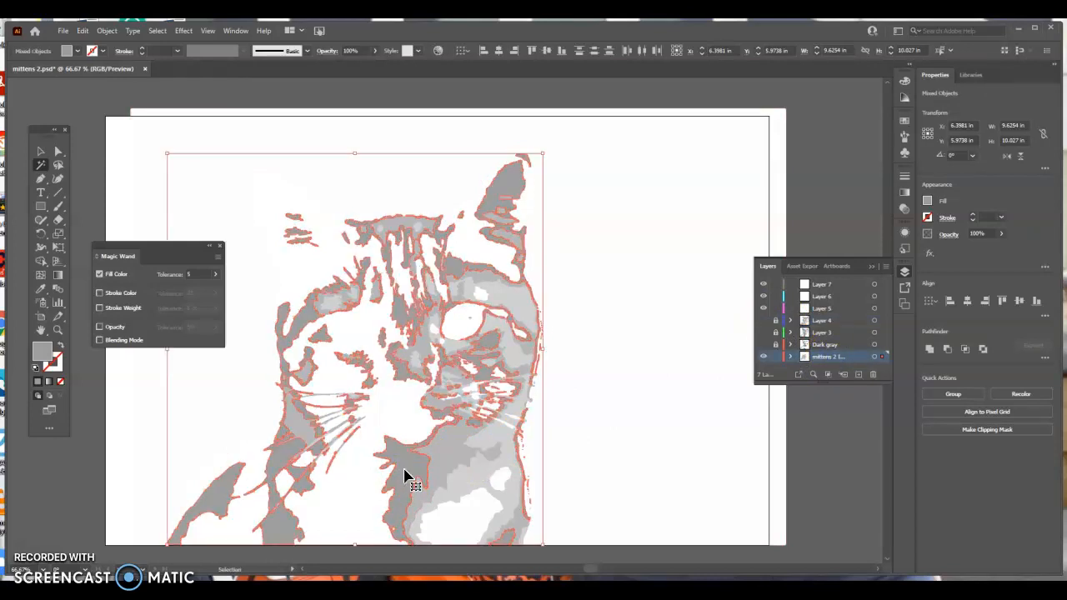
key(Delete)
click(833, 310)
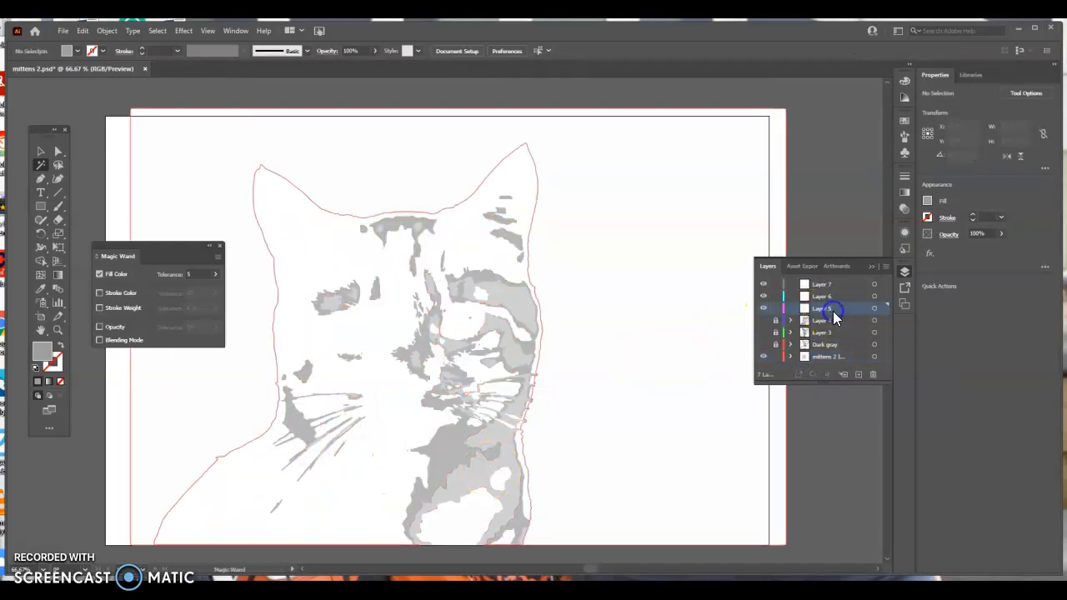
key(ctrl+f)
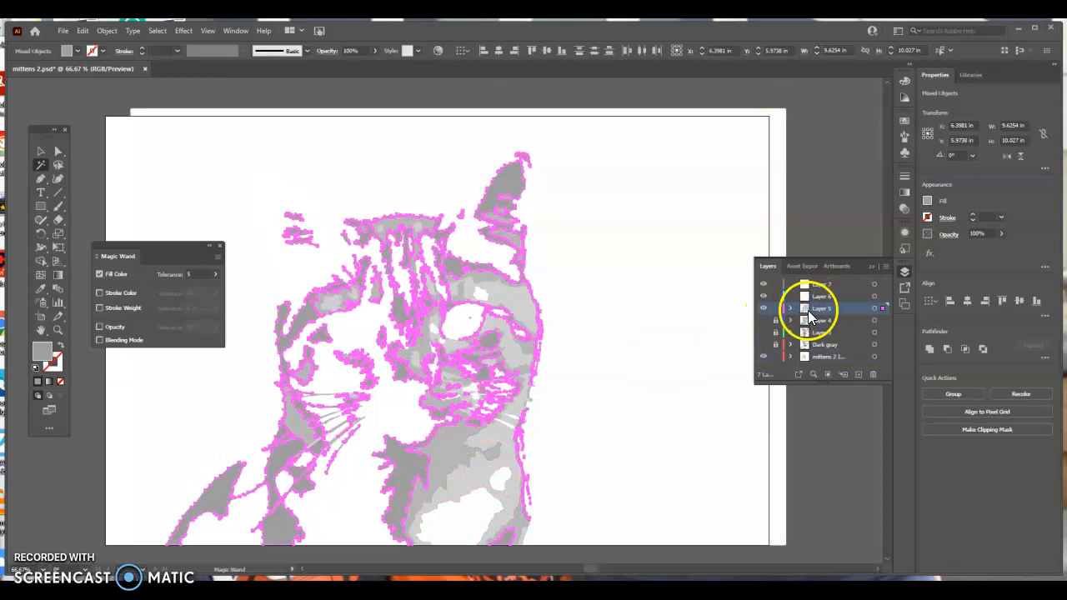
click(775, 309)
click(764, 308)
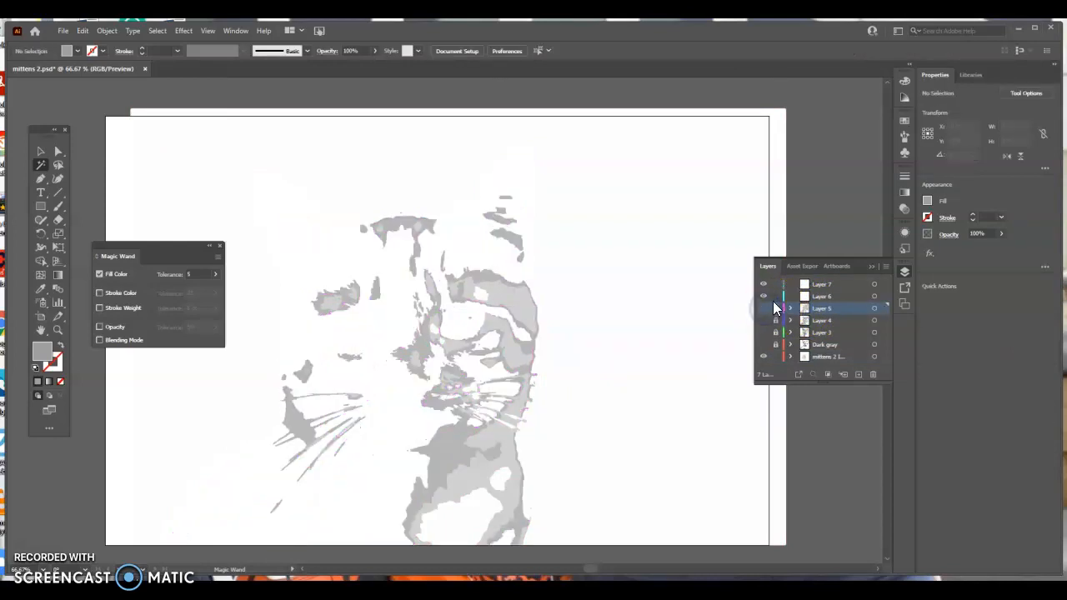
Move the mittens 2 layer's shapes matching the upper chest's darkest remaining gray to Layer 6 in place, and lock and hide Layer 6
click(825, 356)
click(532, 470)
click(457, 446)
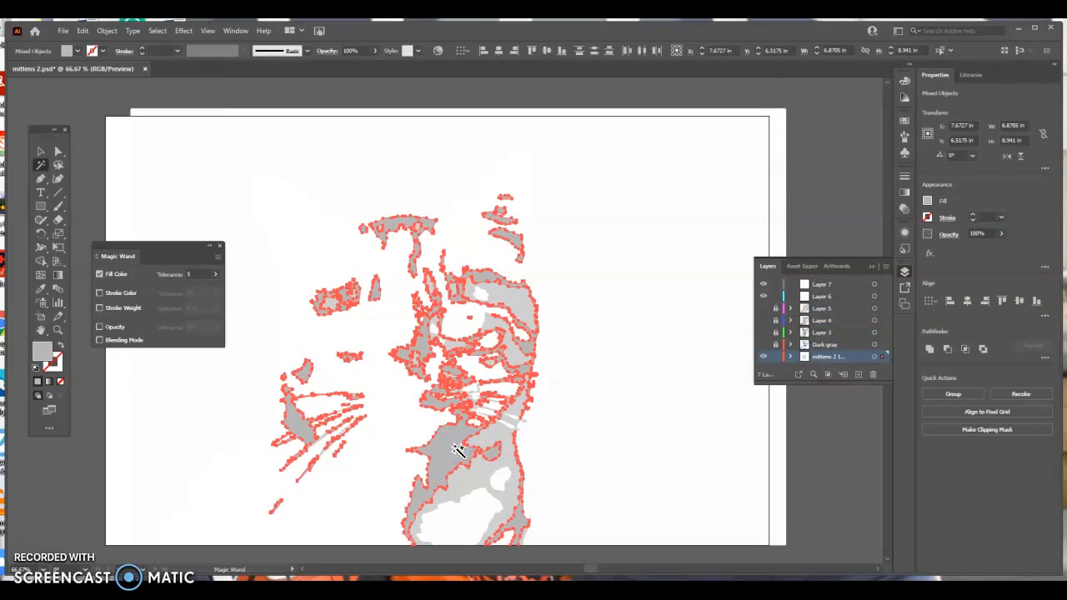
key(Delete)
click(848, 298)
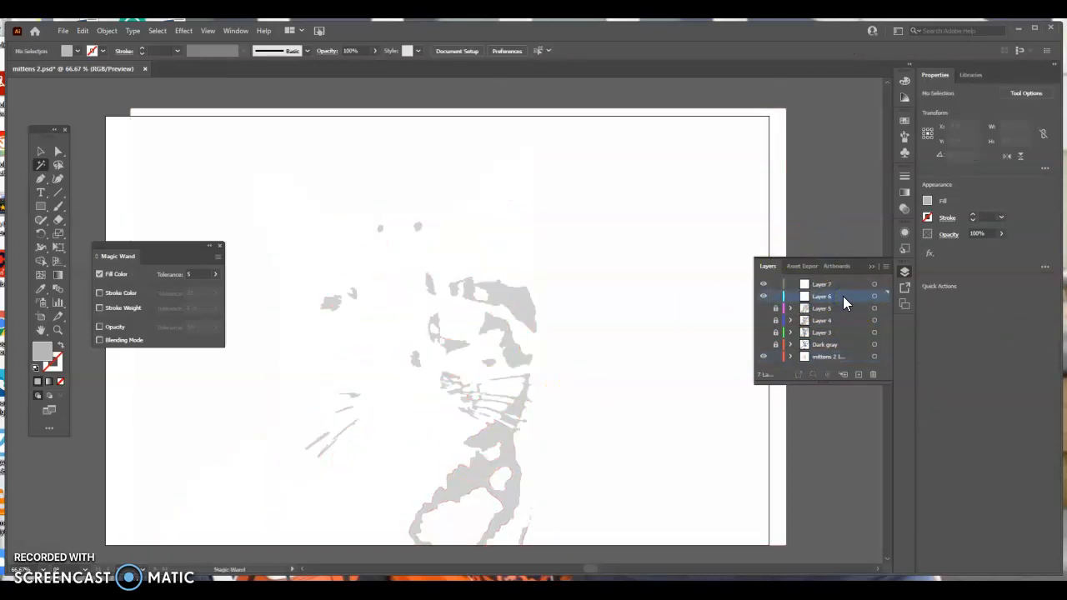
click(774, 298)
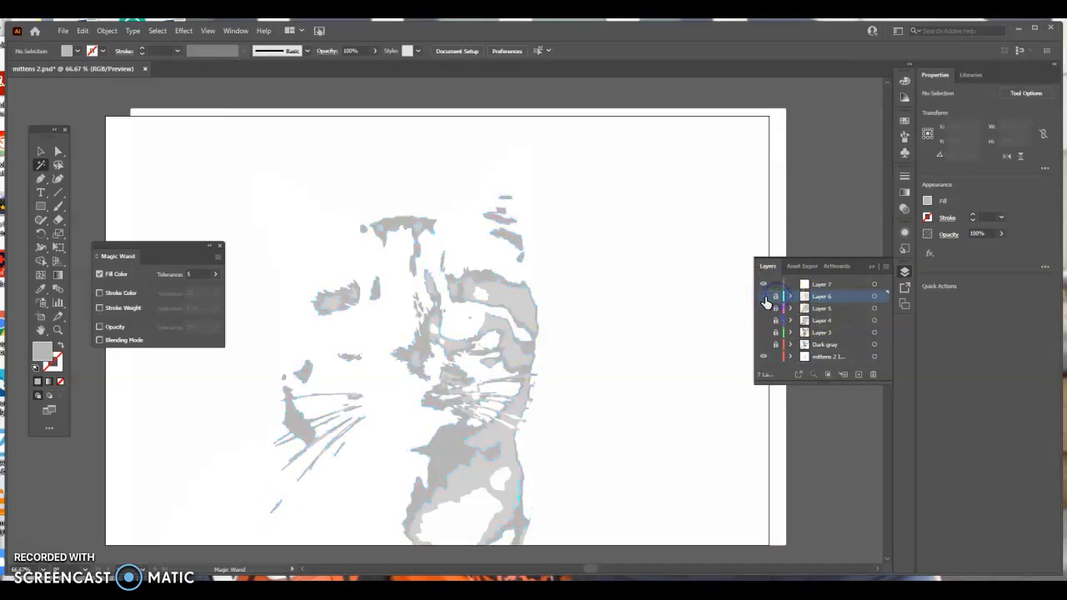
click(764, 298)
Move all shapes in the last remaining light gray to Layer 7 in the same place, and lock and hide Layer 7
click(526, 306)
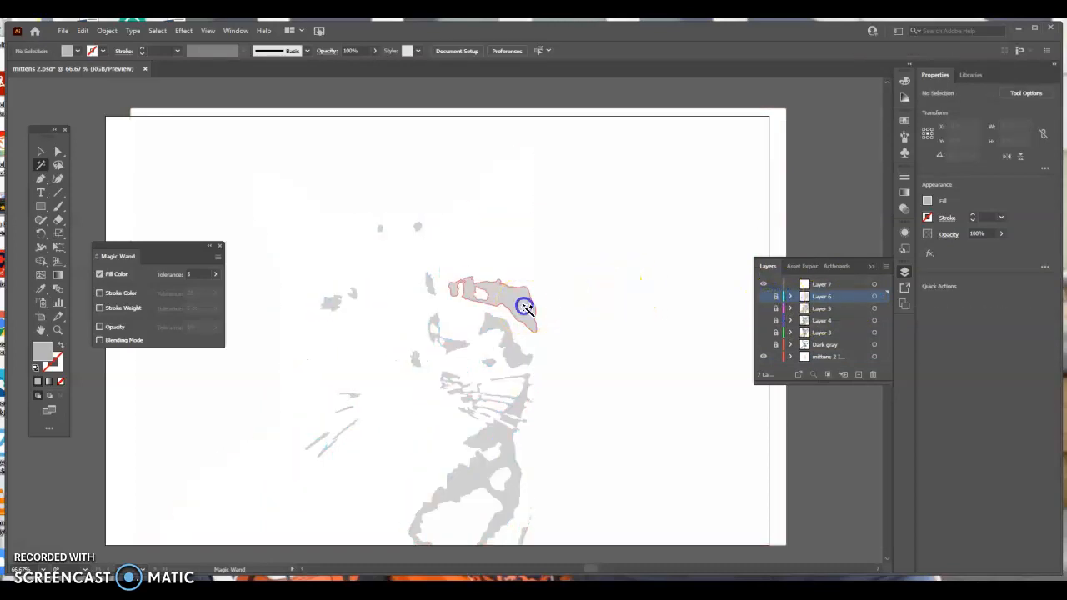
key(v)
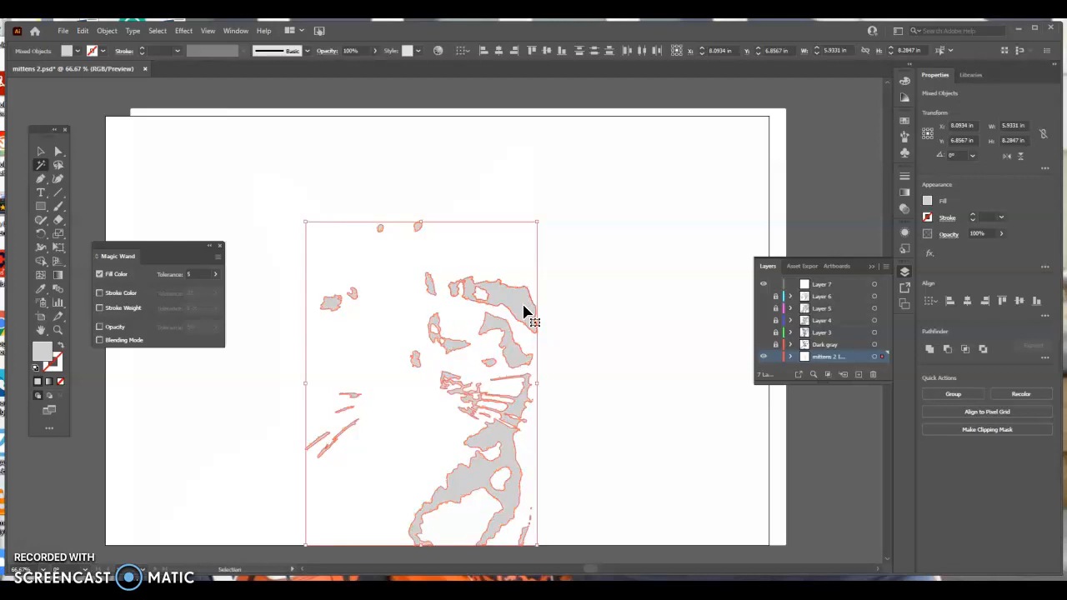
key(ctrl+x)
click(823, 286)
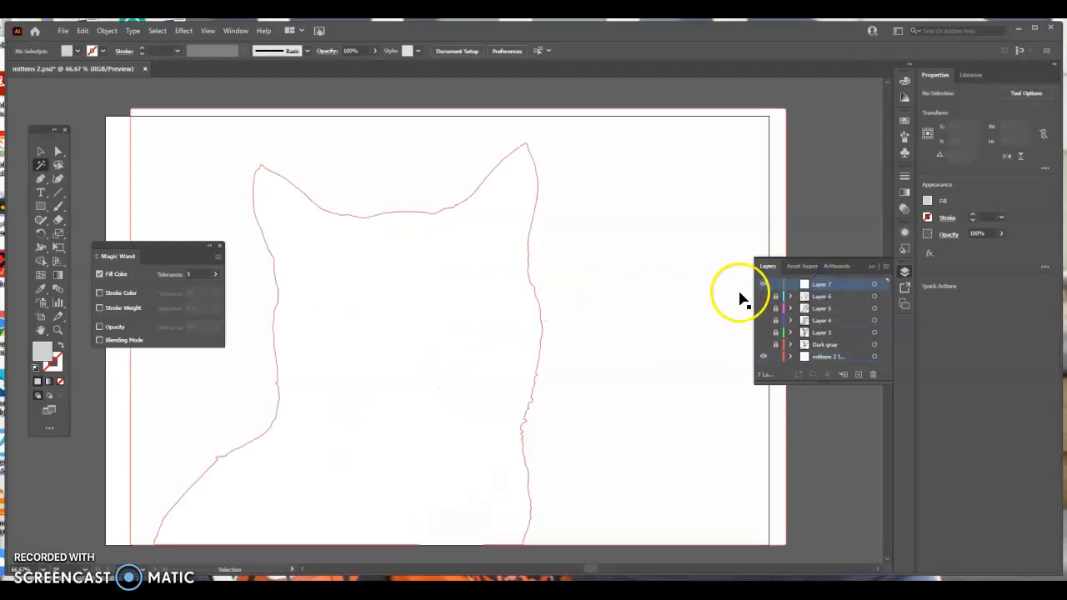
key(ctrl+f)
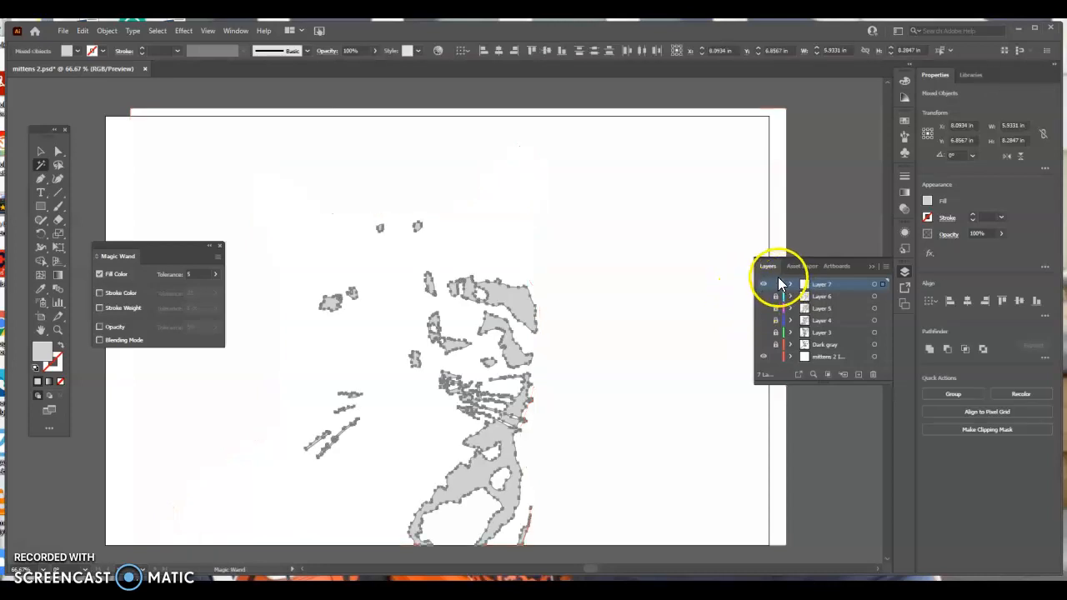
click(762, 285)
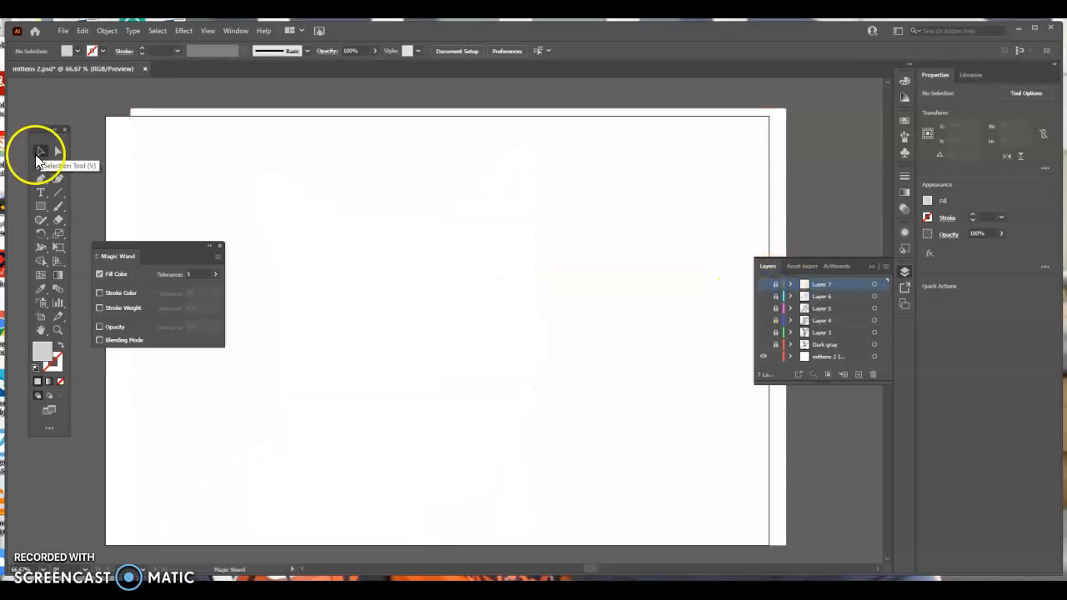
Delete the white background around the cat and select the remaining white shapes with the Selection tool
click(39, 155)
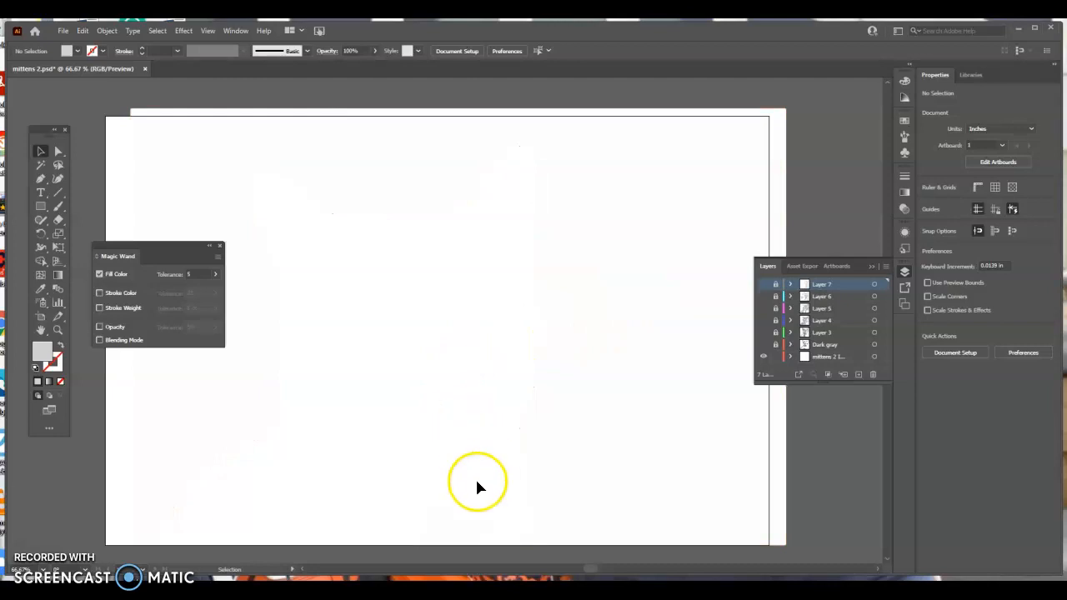
click(629, 188)
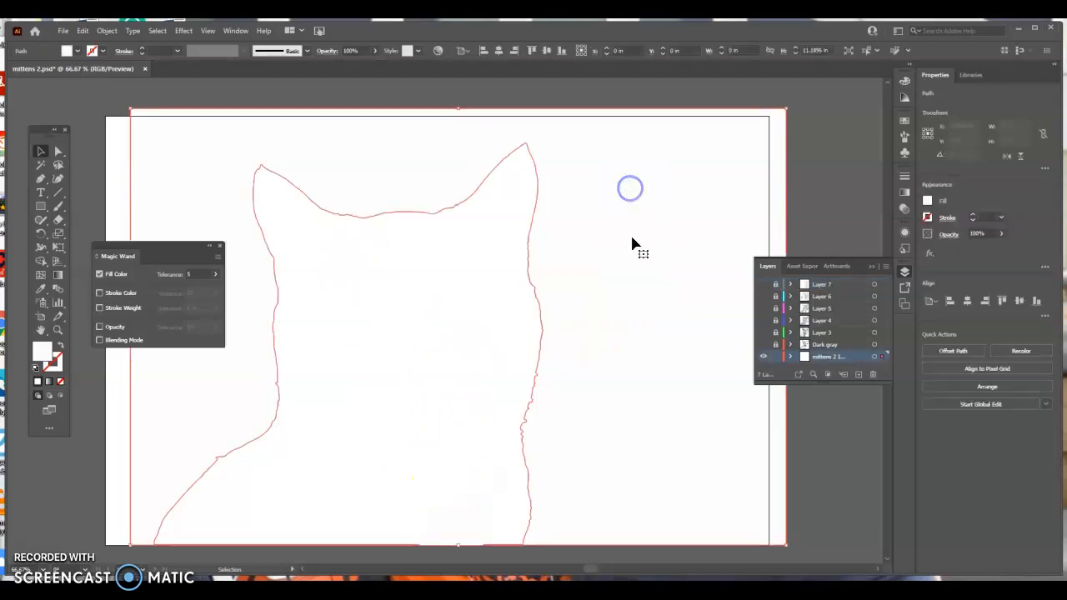
click(643, 389)
click(403, 200)
drag(258, 165, 656, 536)
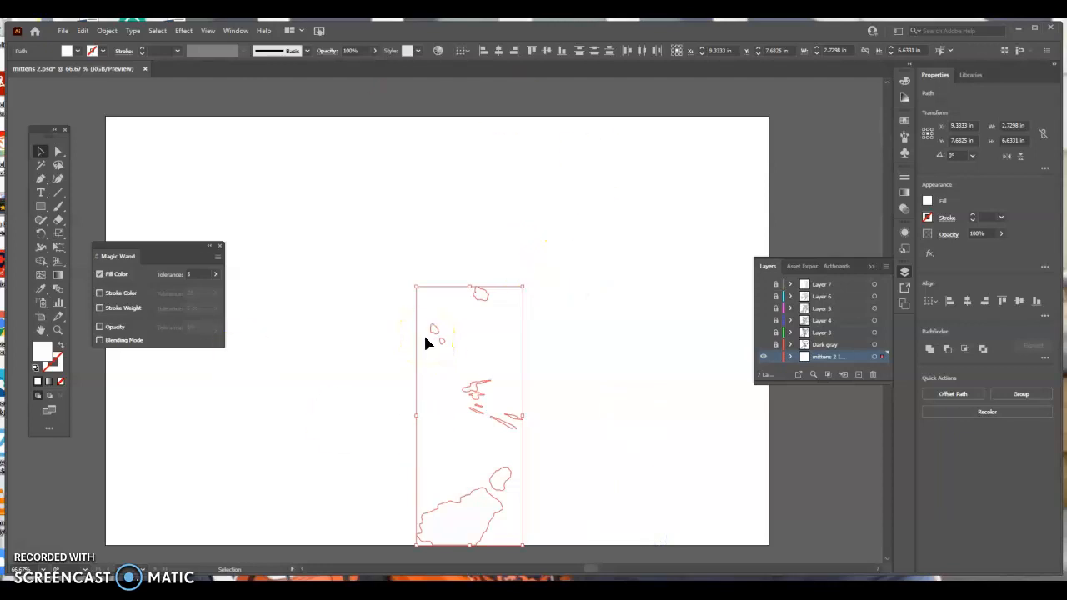
Rename the mittens 2 layer as white, and lock and hide it
double_click(818, 357)
click(803, 360)
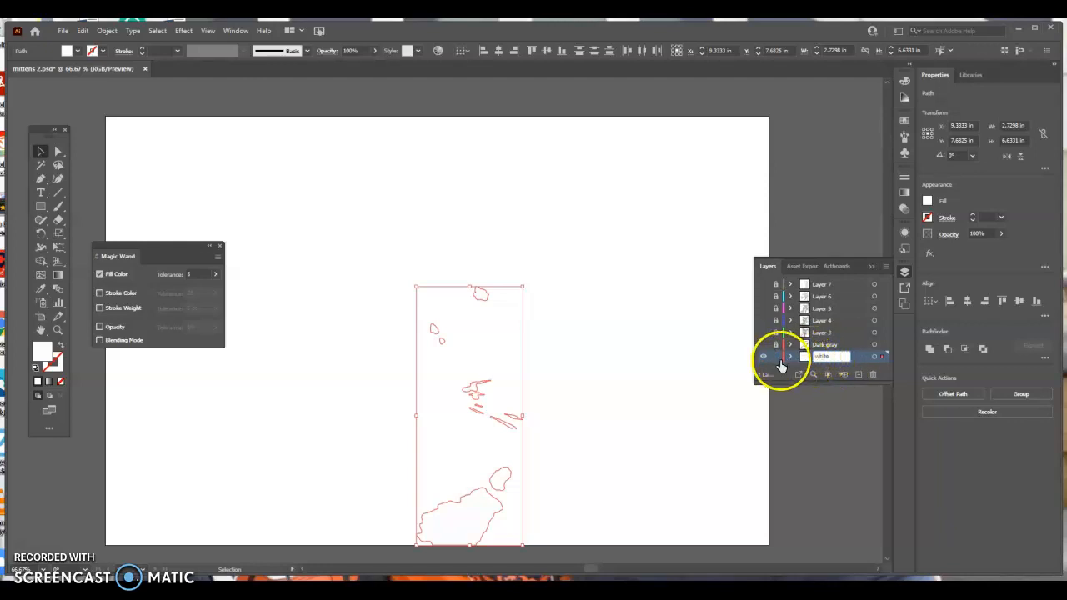
key(Return)
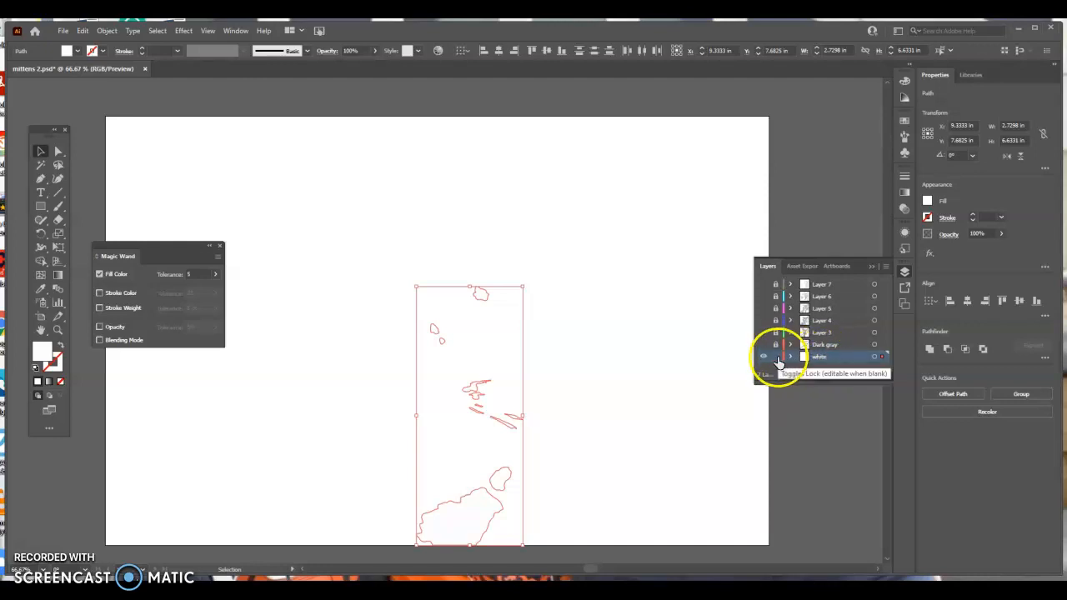
click(776, 358)
ctrl+click(766, 359)
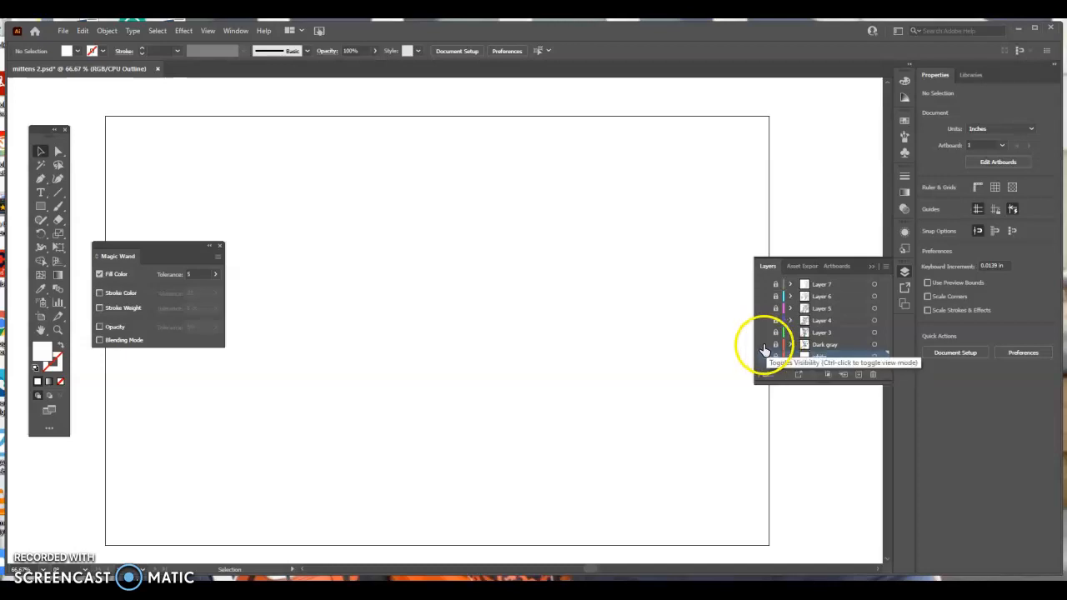
Show and unlock the Dark gray layer, and move the Magic Wand panel clear of the cat artwork
ctrl+click(765, 348)
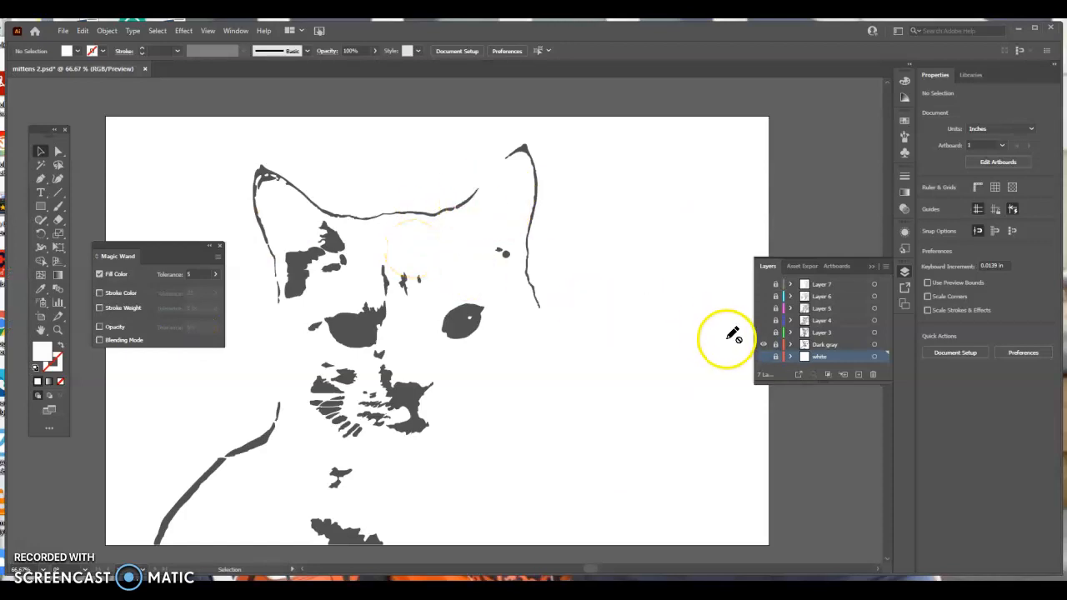
click(774, 350)
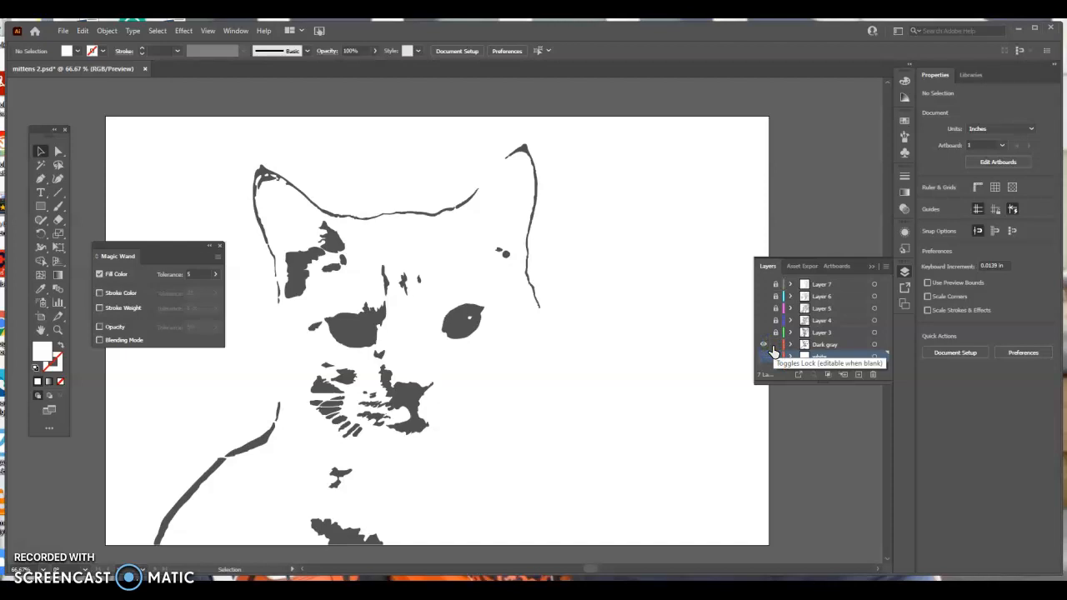
drag(162, 249, 816, 86)
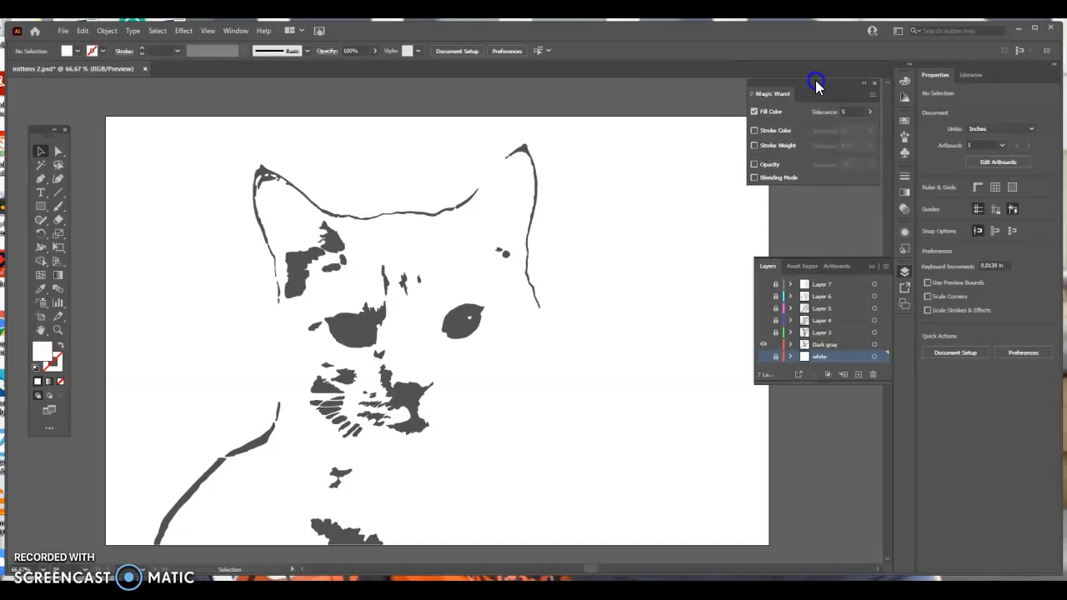
Create an area text frame about 10.9 by 10.6 in over the cat on the Dark gray layer, containing the word Mittens
click(42, 188)
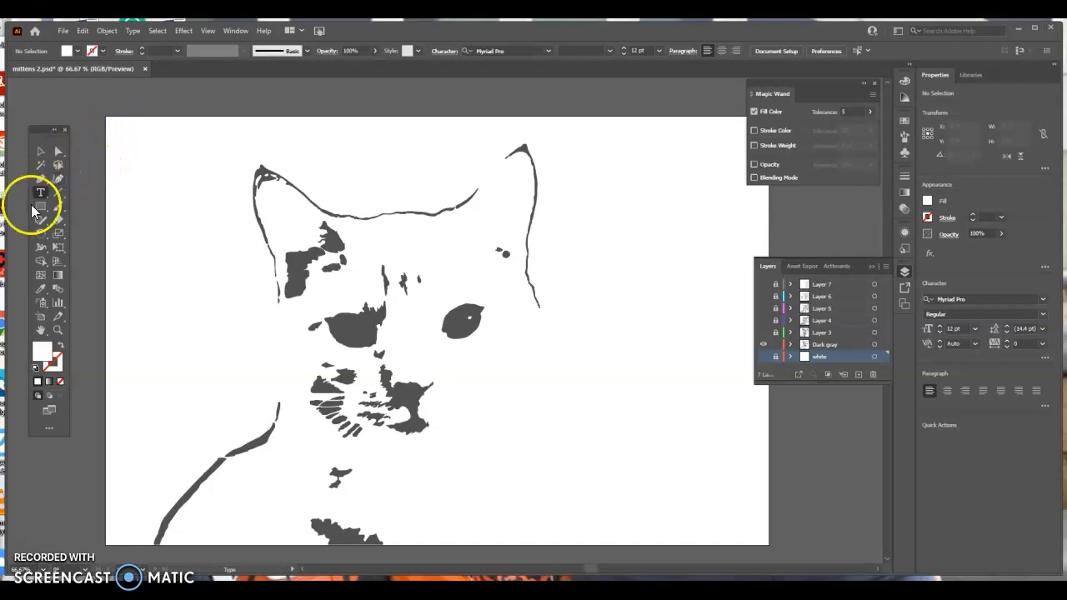
click(834, 345)
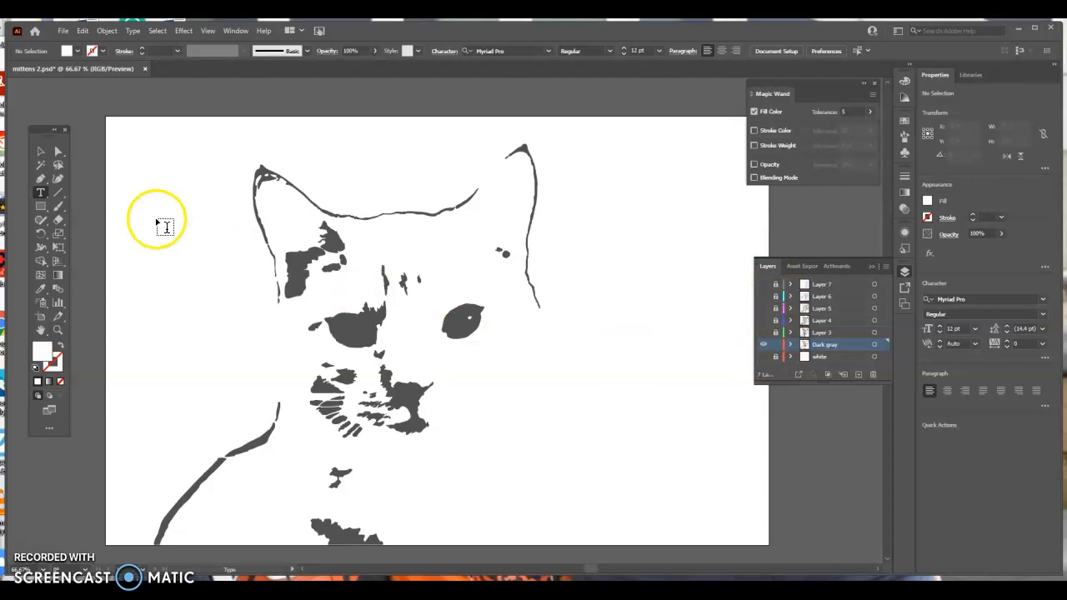
drag(122, 133, 548, 548)
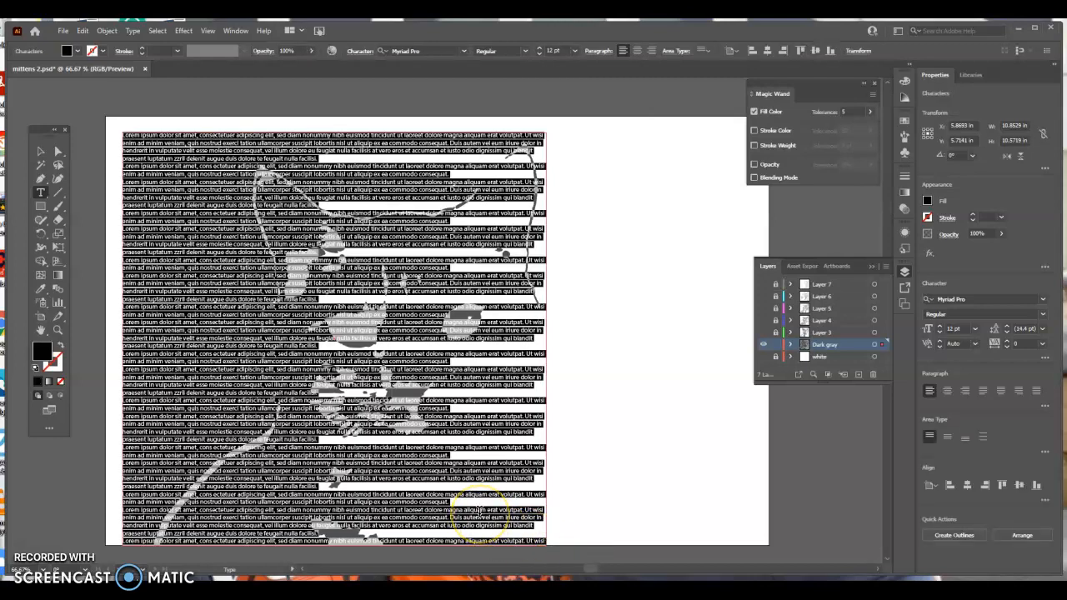
text(Mittens)
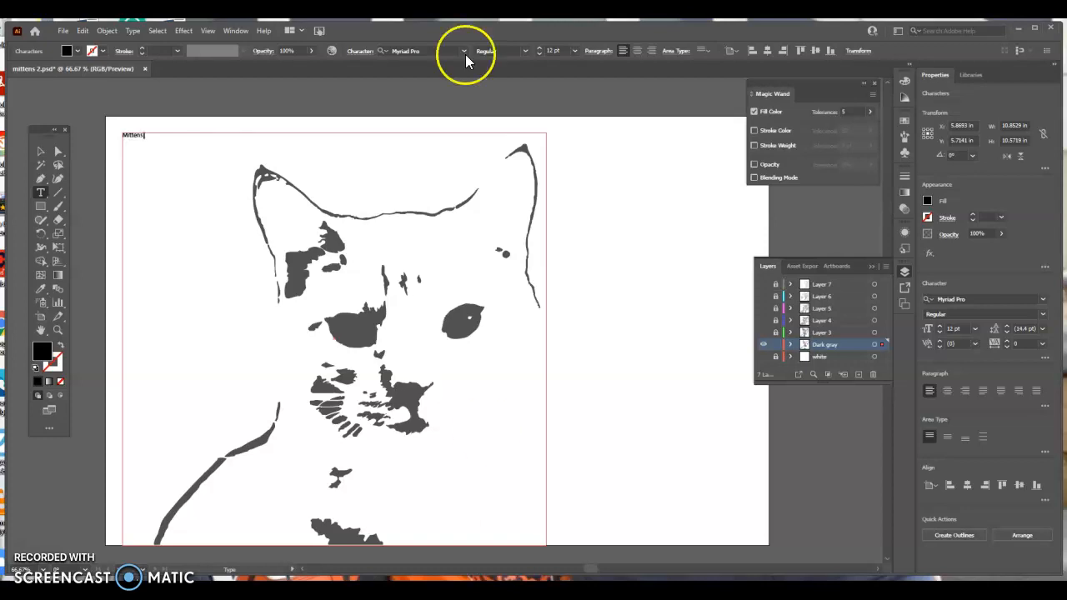
Copy the word Mittens and paste it repeatedly in the text frame to build up about four lines
drag(165, 137, 85, 136)
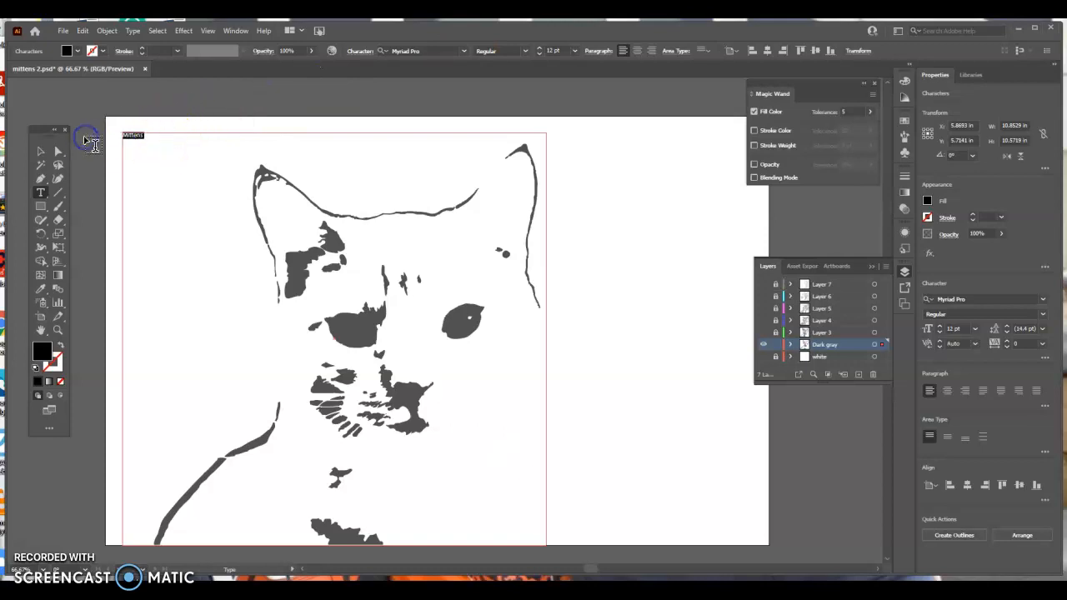
key(Escape)
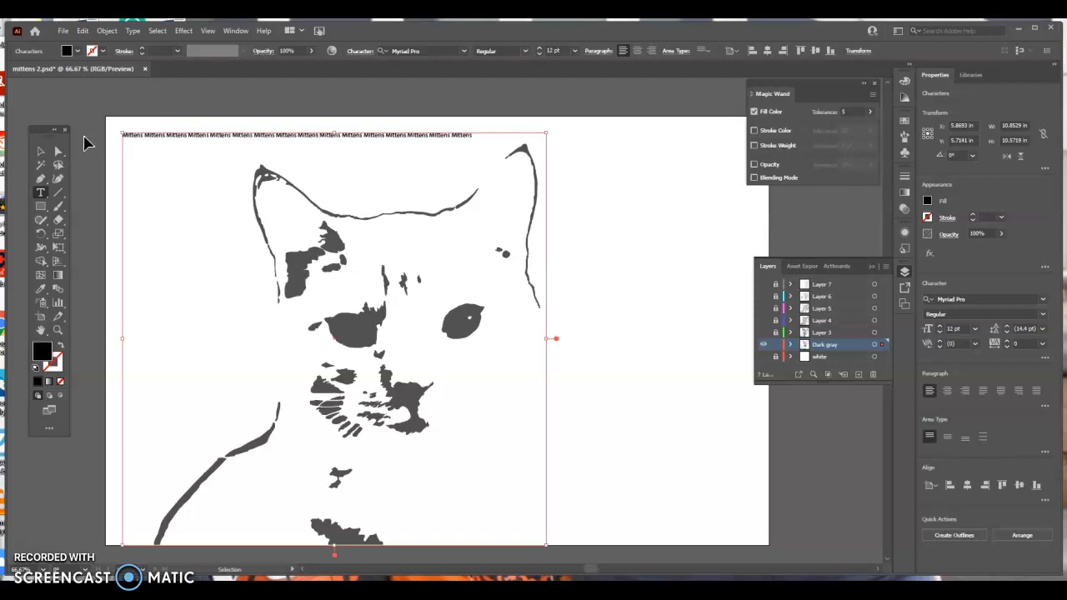
key(ctrl+v)
key(ctrl+v)
key(ctrl+v)
key(ctrl+v)
key(ctrl+v)
key(ctrl+v)
key(ctrl+v)
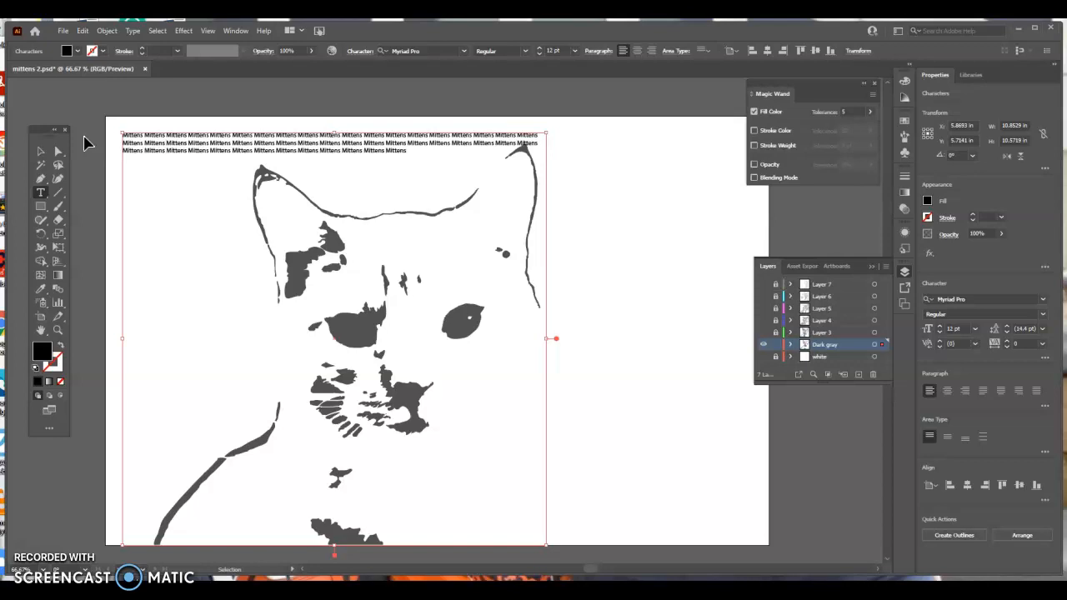
key(ctrl+v)
key(ctrl+v)
key(ctrl+v)
key(ctrl+v)
key(ctrl+v)
key(ctrl+v)
key(ctrl+v)
key(ctrl+v)
key(ctrl+v)
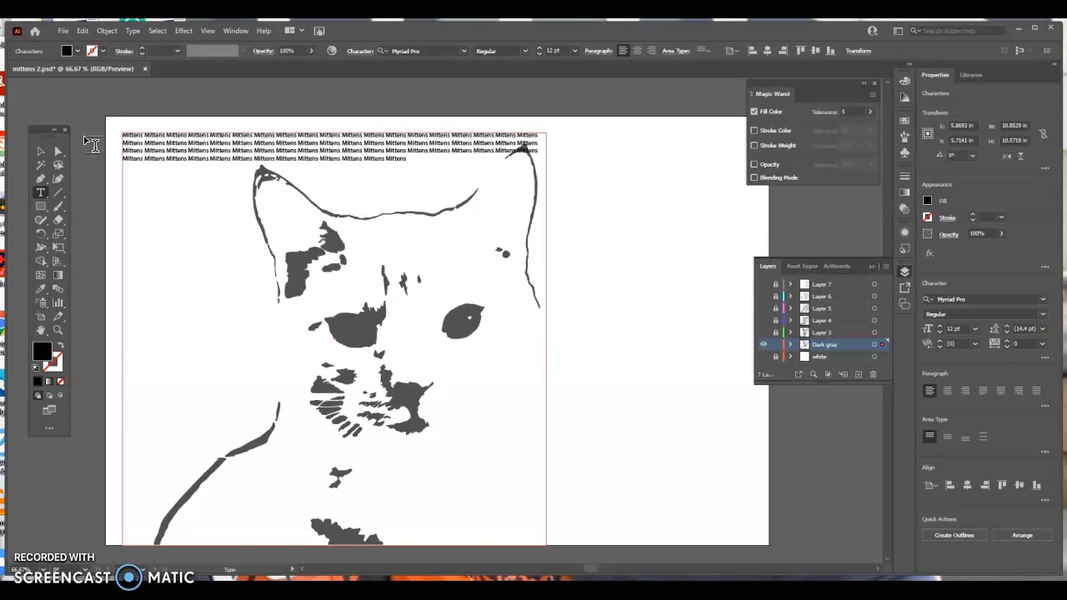
Set all of the Mittens text to the Showcard Gothic font at 48 pt
drag(406, 159, 119, 136)
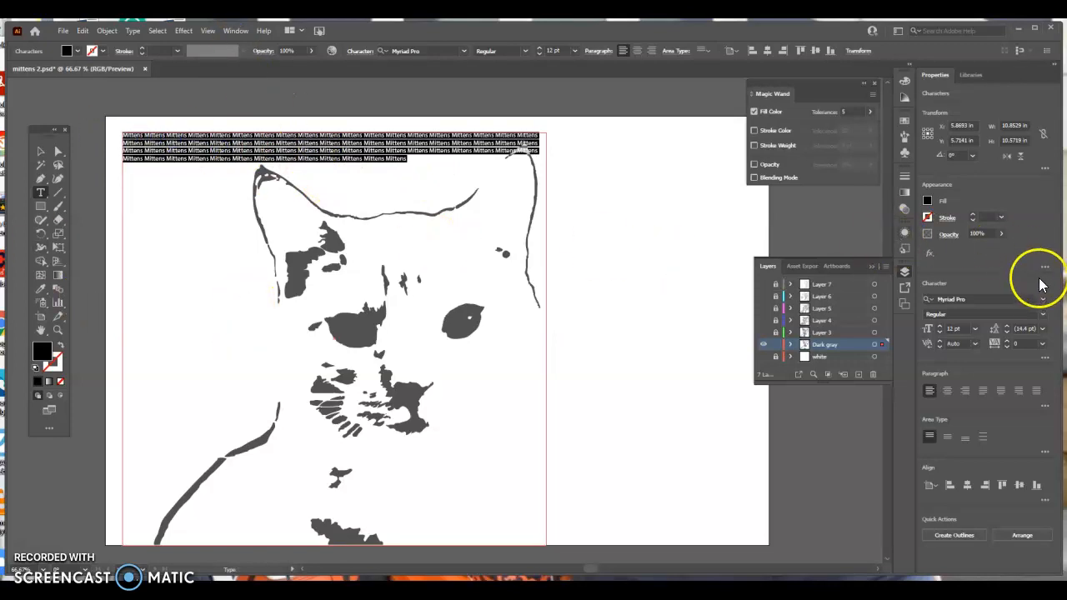
click(1043, 298)
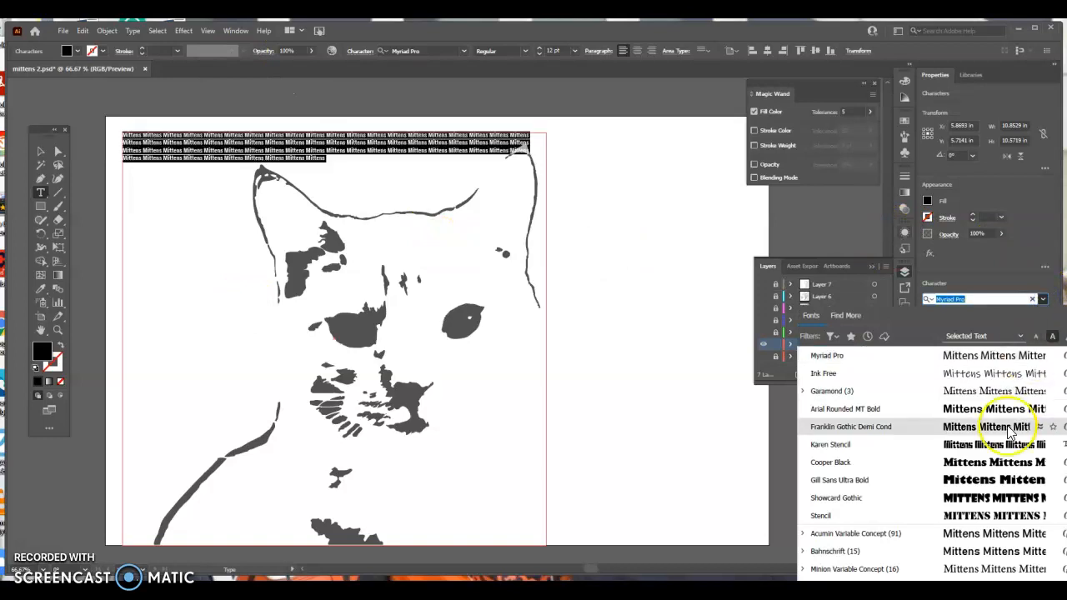
click(982, 500)
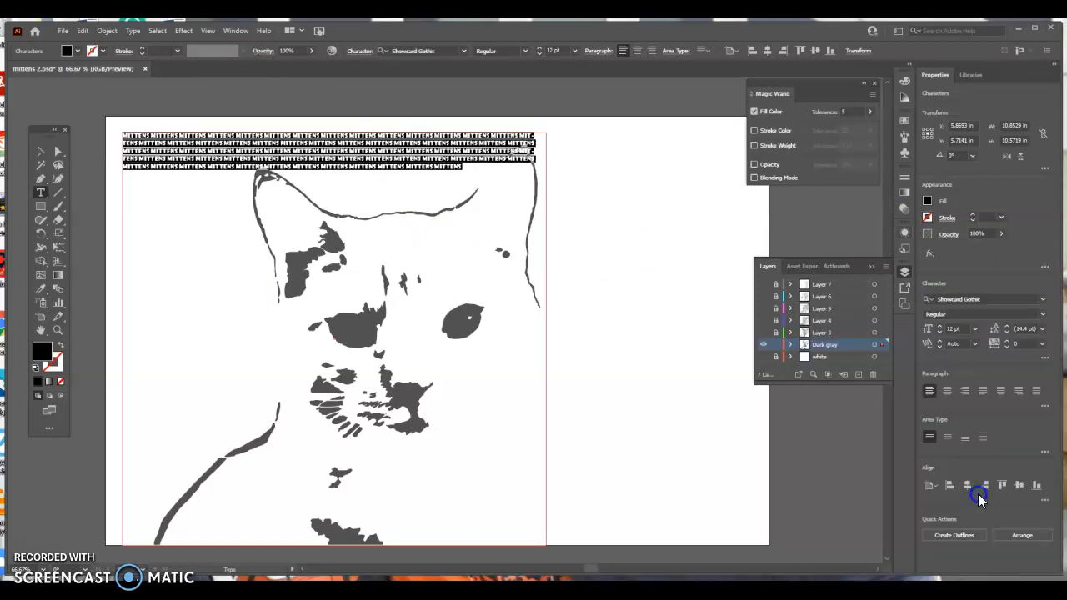
click(975, 329)
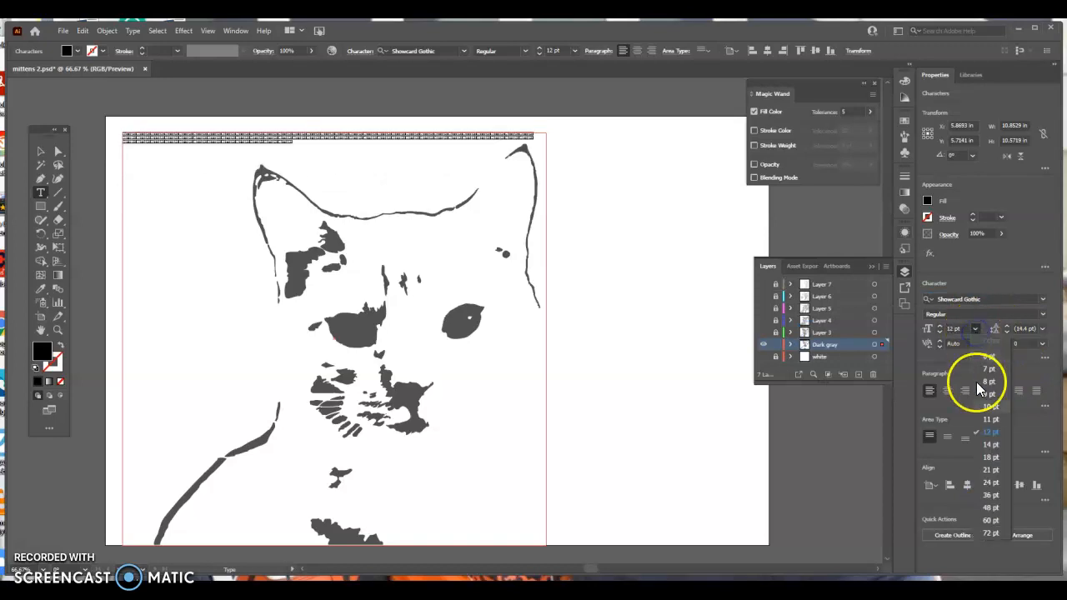
click(990, 509)
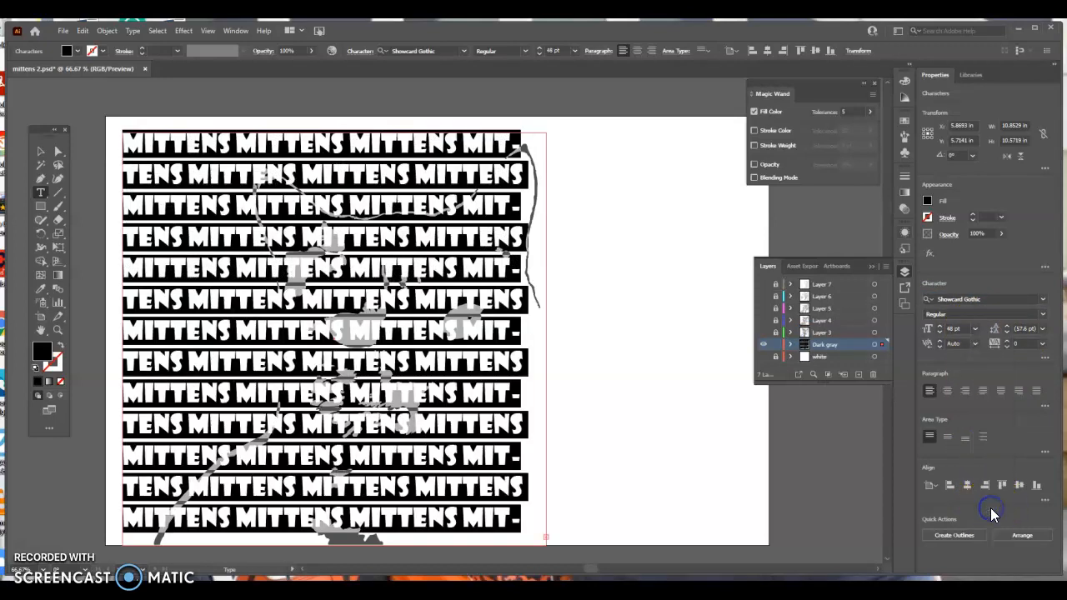
Set the Mittens text's leading to 36 pt and its tracking to -100
click(1042, 328)
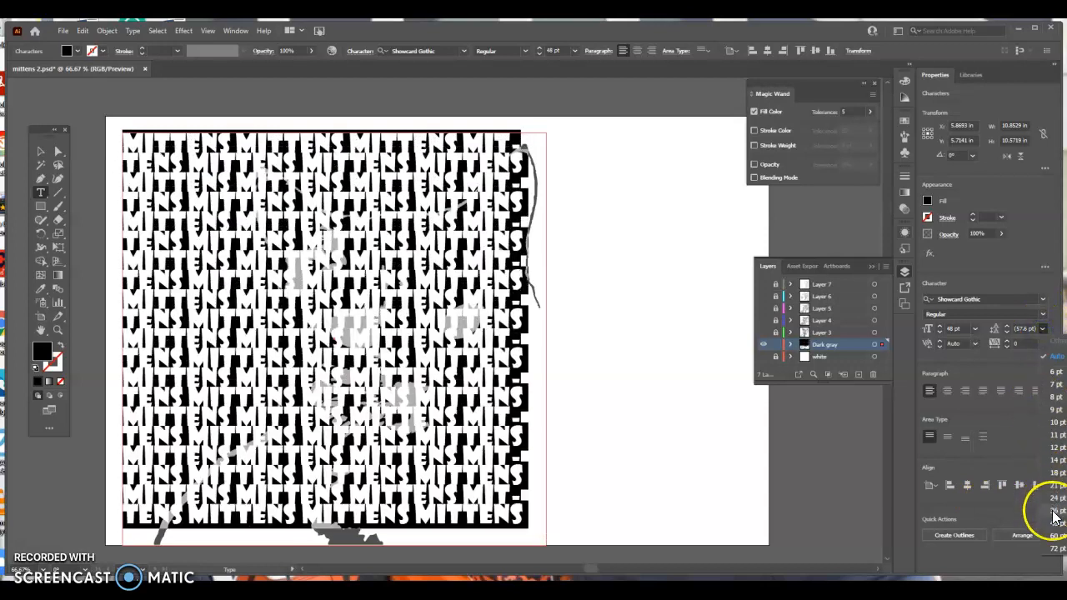
click(1054, 518)
click(1041, 343)
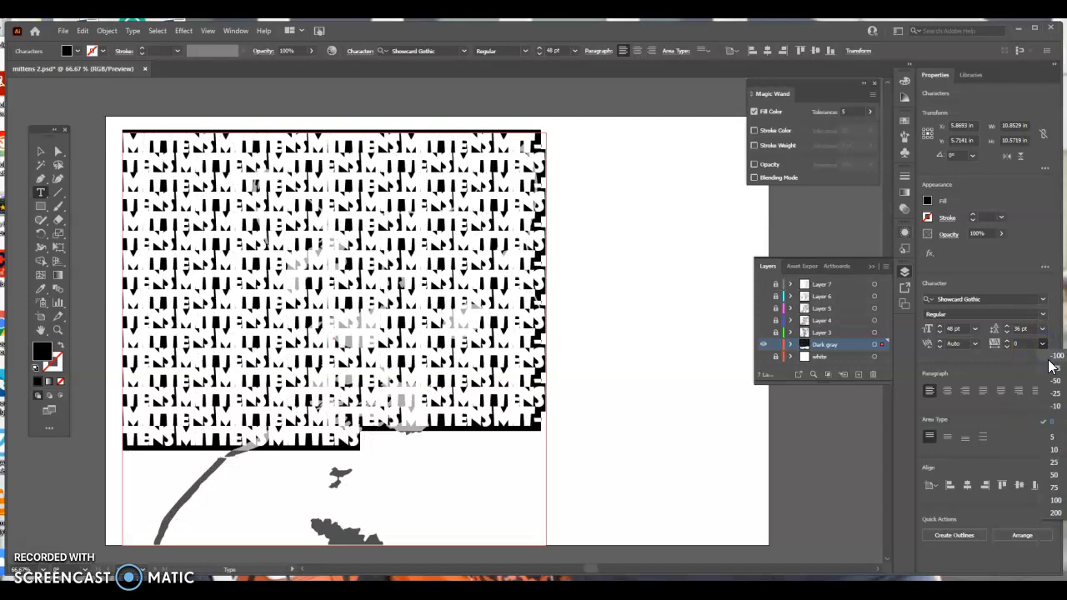
click(1051, 359)
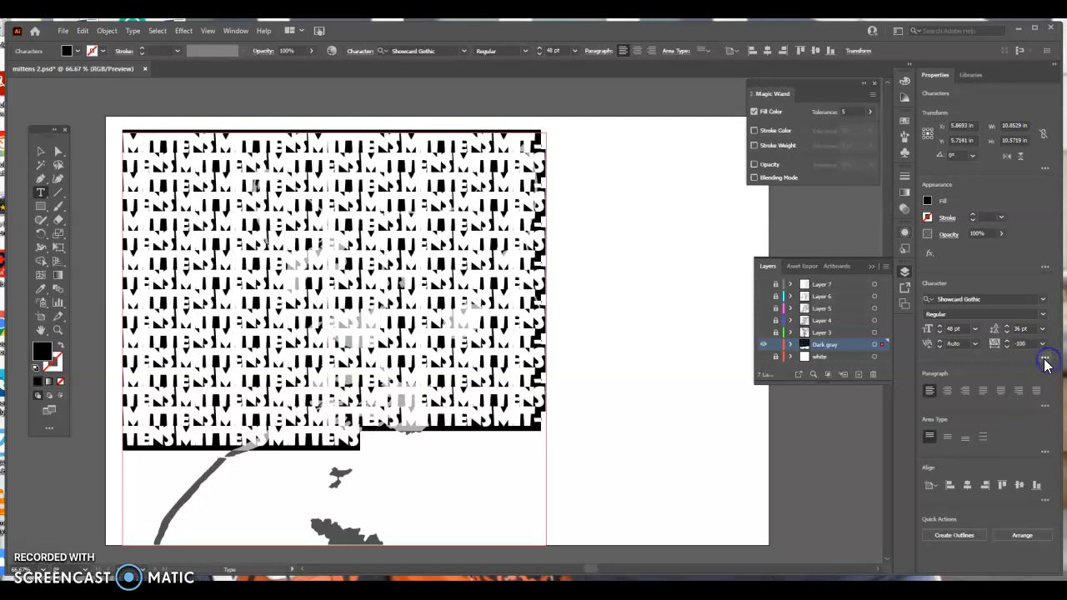
click(975, 343)
click(978, 344)
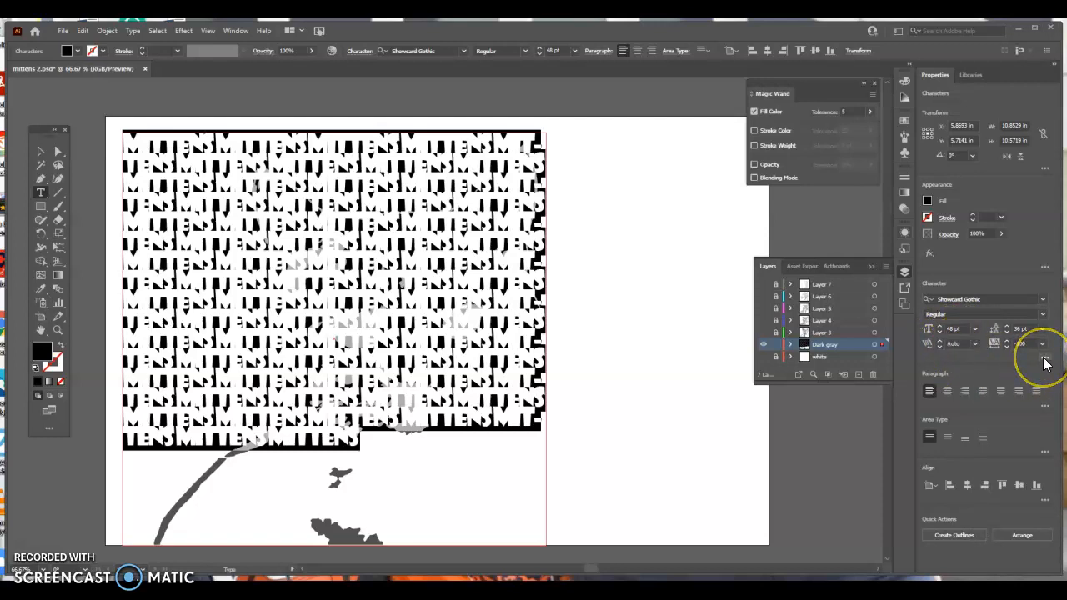
Try a leading of 24 pt on the Mittens text and set it back to 36 pt
click(1042, 330)
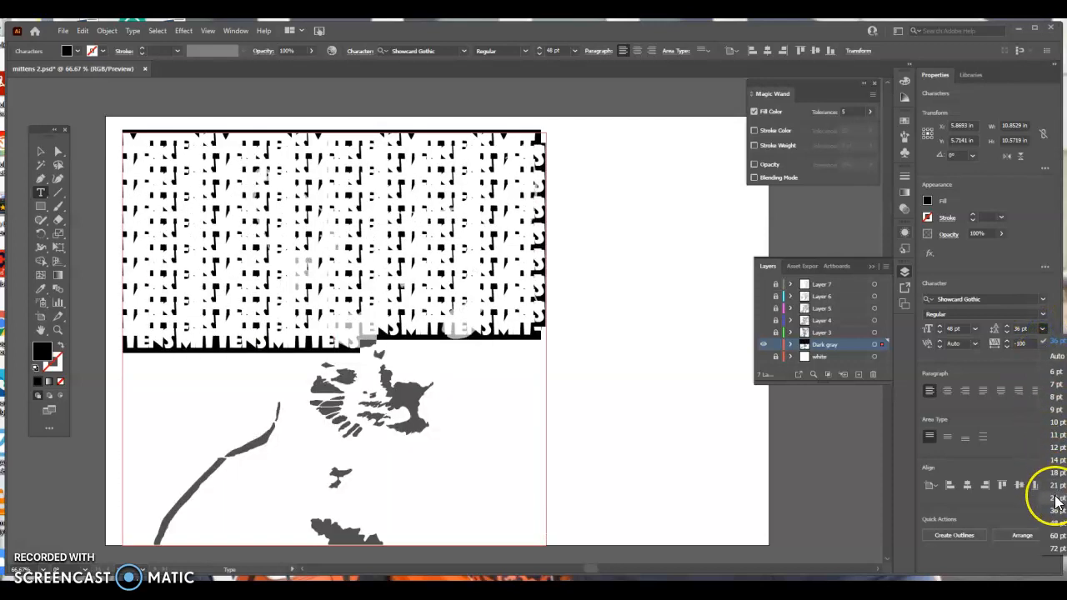
click(1056, 500)
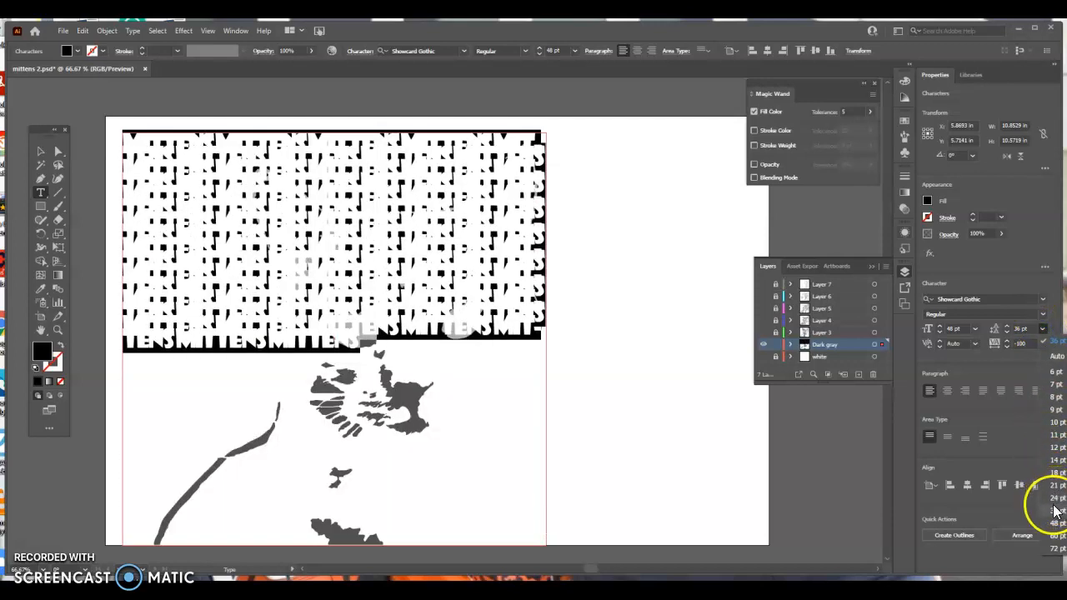
click(1056, 511)
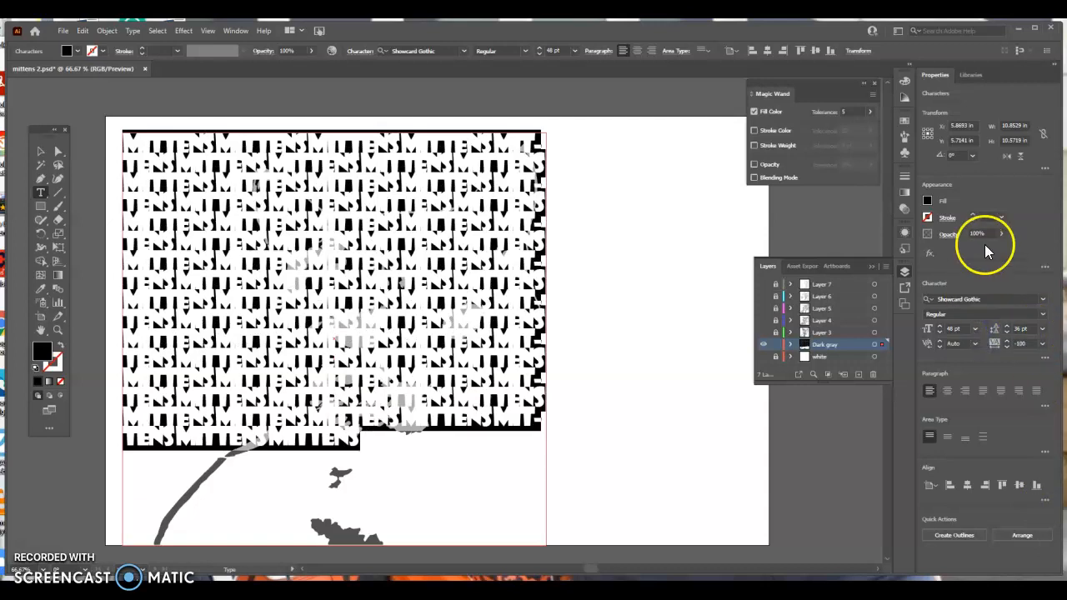
Copy the last few lines of Mittens text and paste them repeatedly at the end to fill the frame to its bottom
click(358, 453)
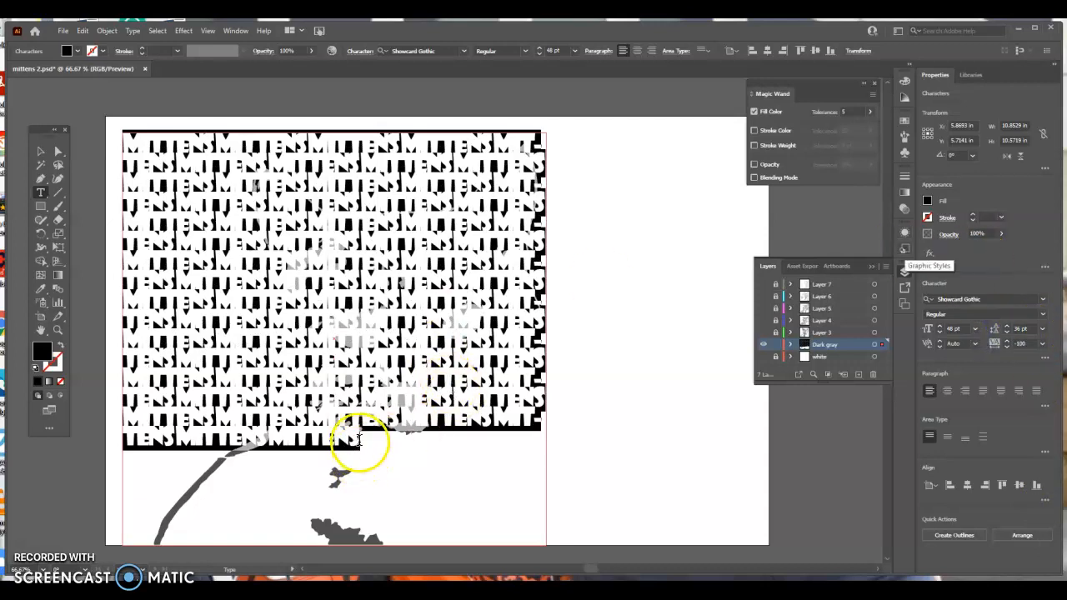
drag(364, 440, 131, 375)
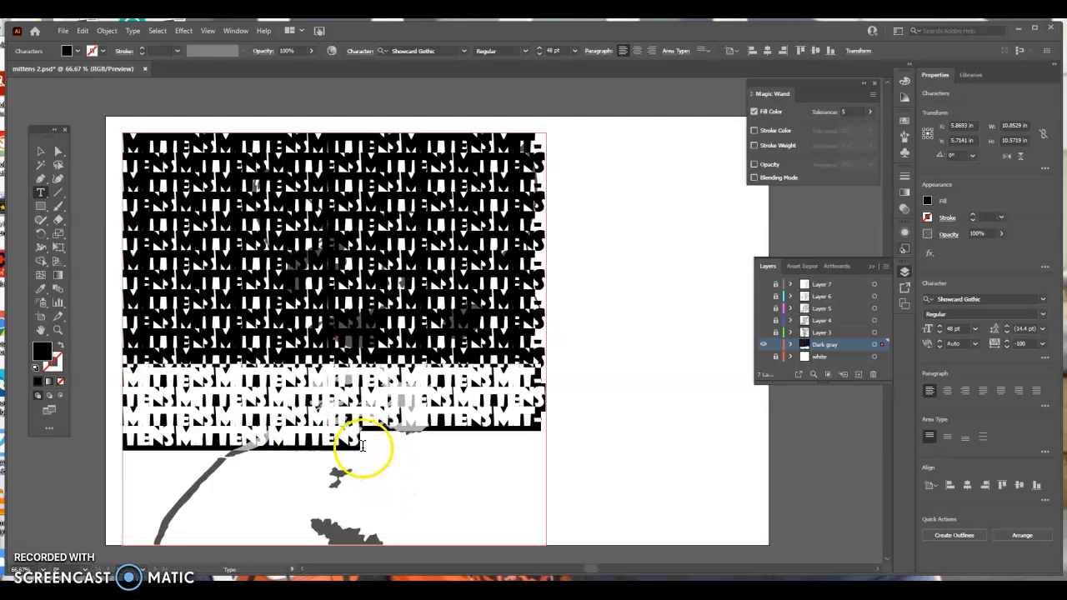
click(363, 446)
key(ctrl+v)
key(ctrl+v)
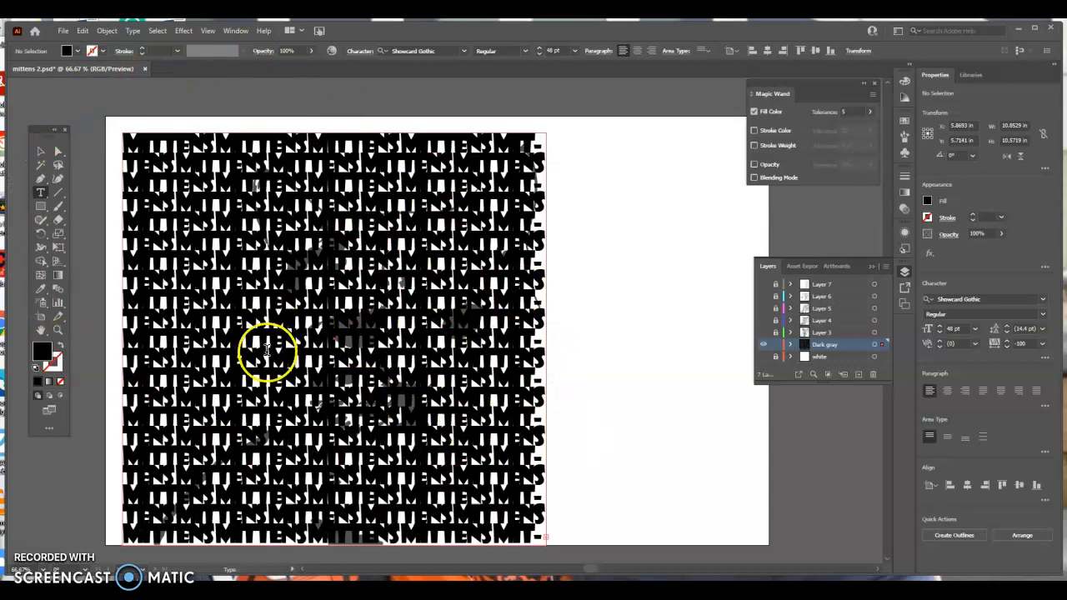
Widen the Mittens text frame to about 12 in and paste more Mittens text at the end to complete the last line
click(40, 151)
drag(551, 339, 593, 344)
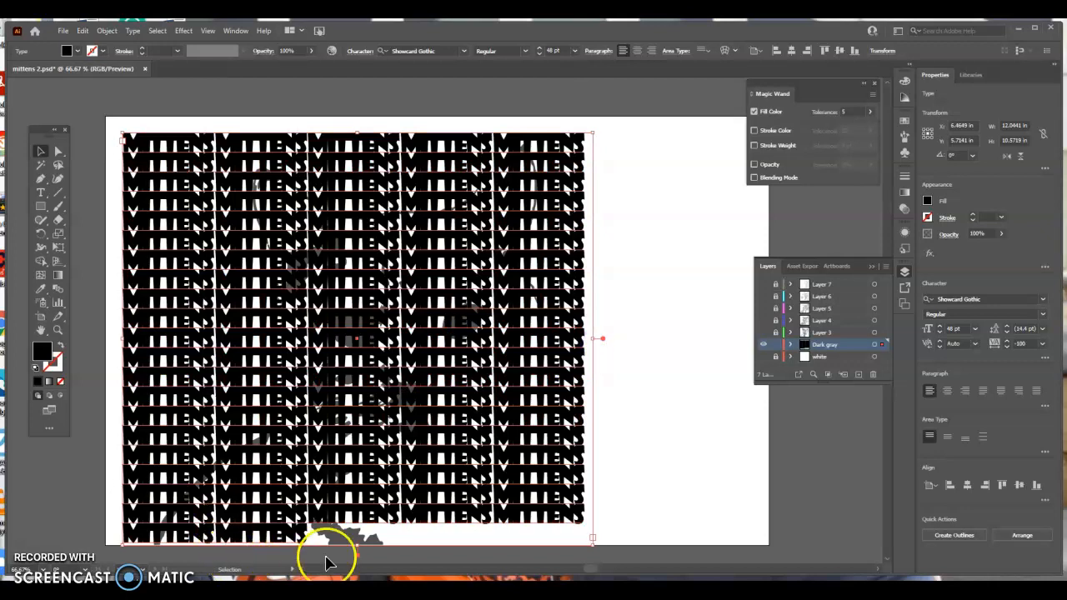
click(43, 200)
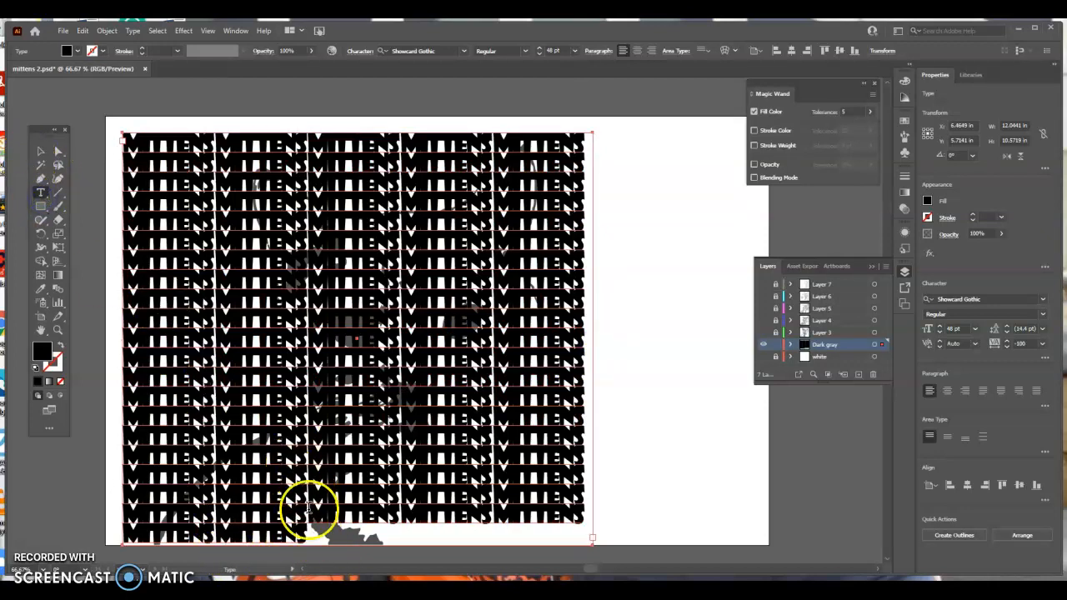
click(310, 532)
click(310, 536)
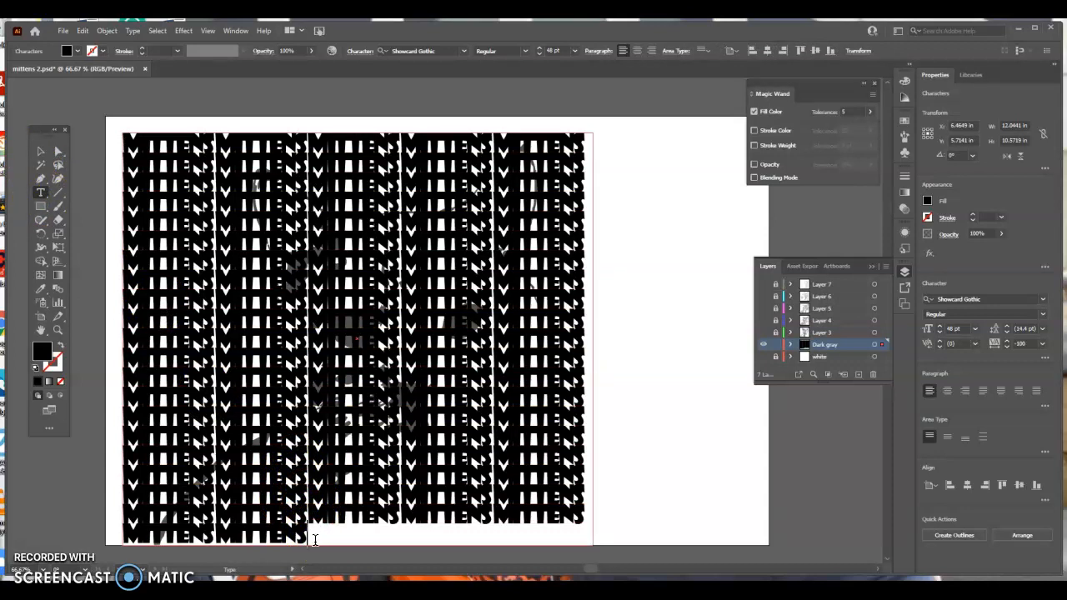
key(ctrl+v)
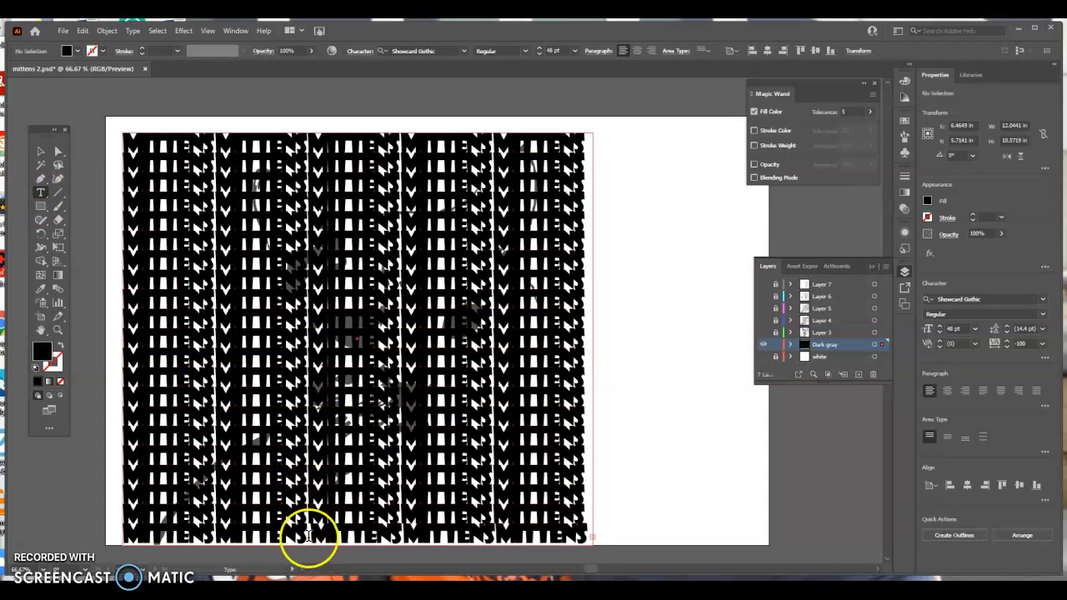
Delete the extra character between the existing and the newly pasted Mittens text in the last line and leave text editing
click(310, 535)
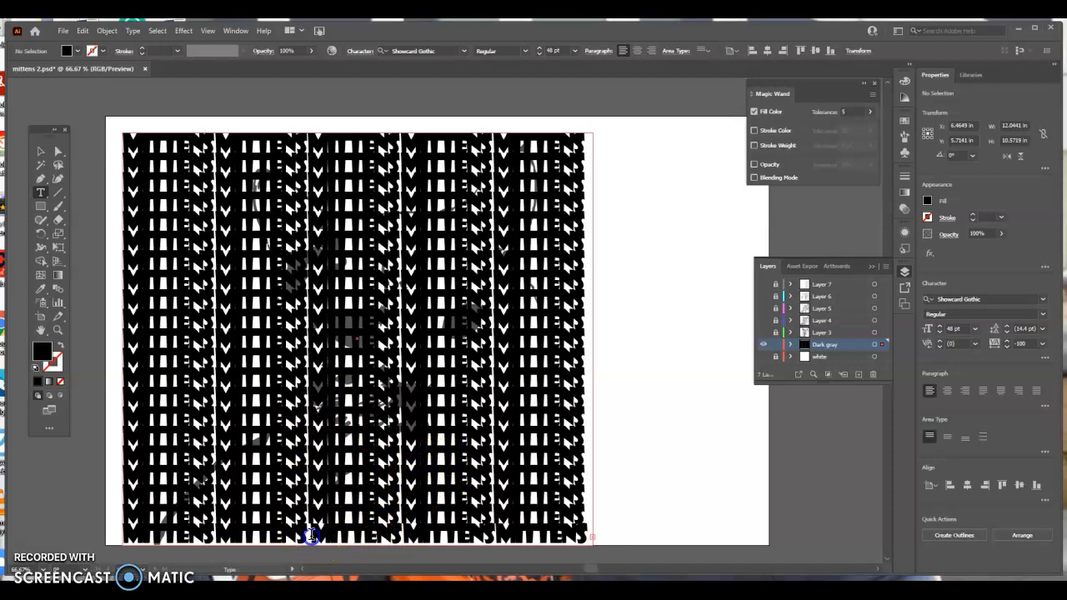
key(BackSpace)
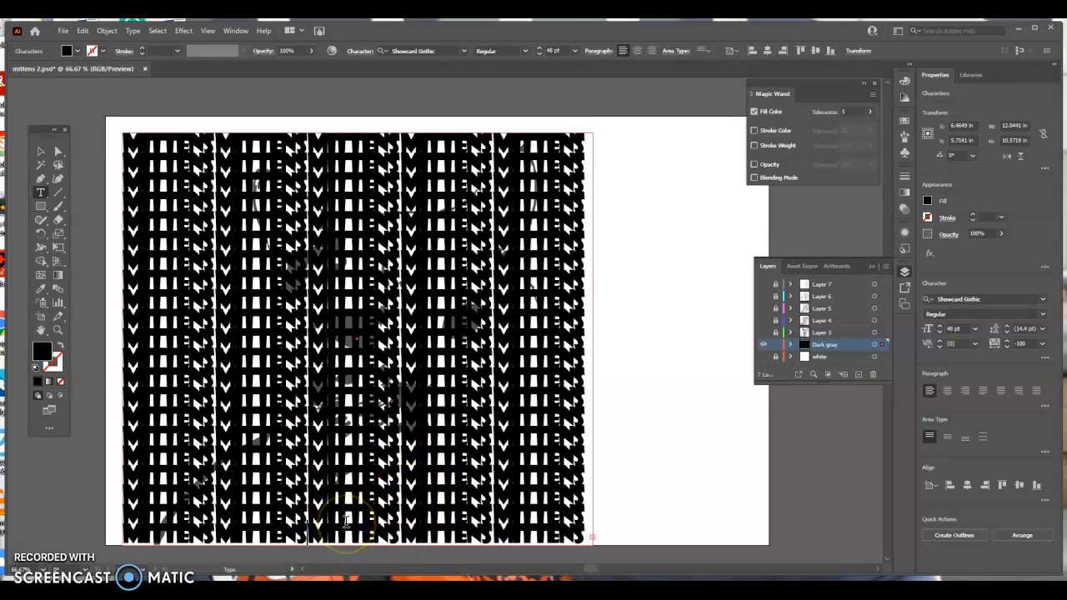
click(40, 150)
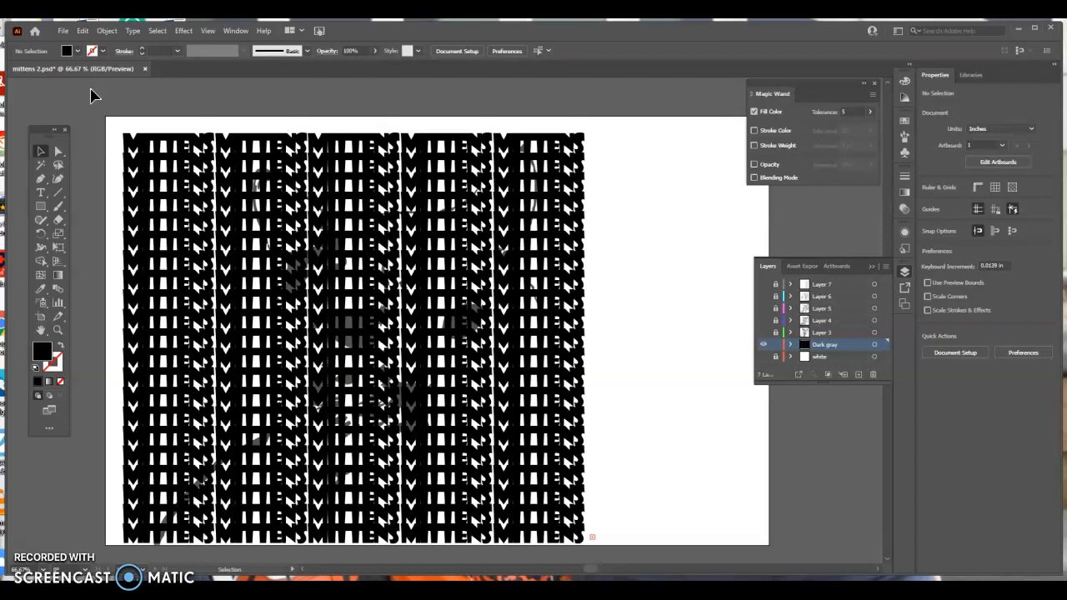
Select the Mittens text together with the dark gray cat shapes, make a clipping mask from them, and deselect the result
click(150, 132)
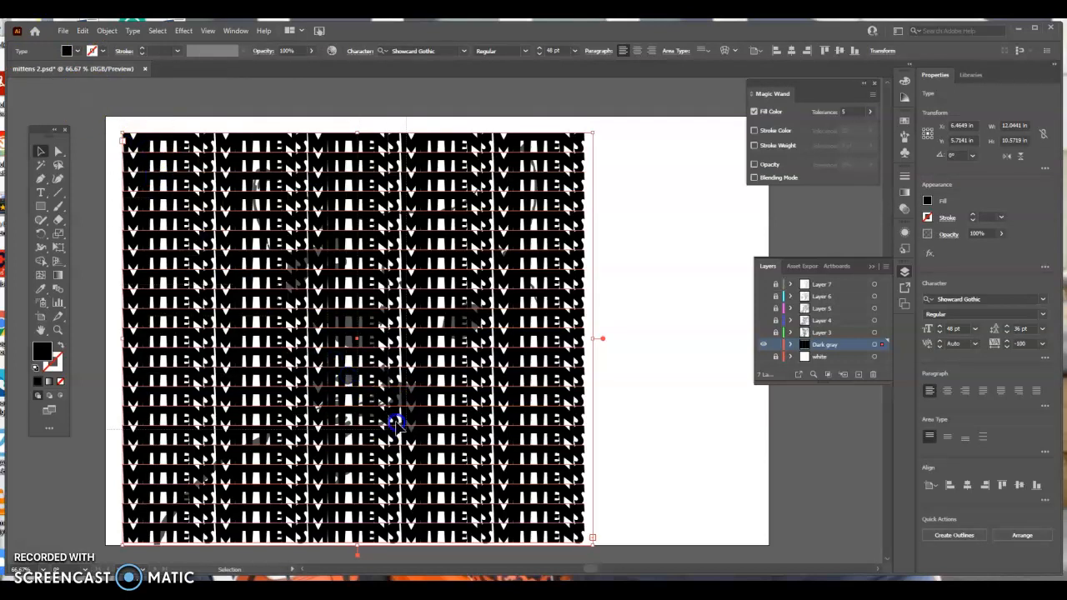
drag(584, 542, 623, 567)
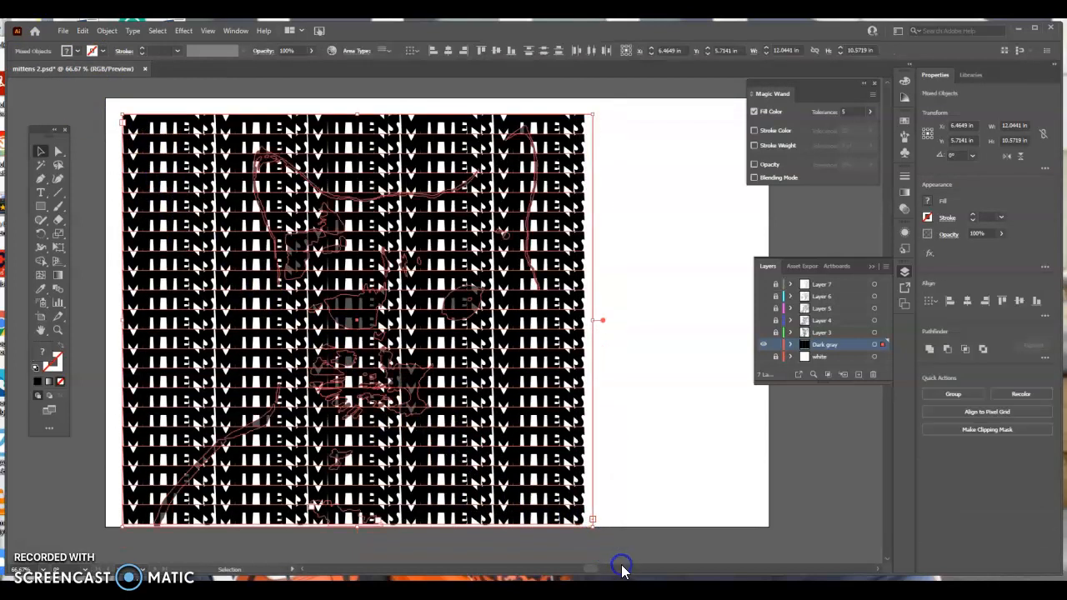
right_click(226, 276)
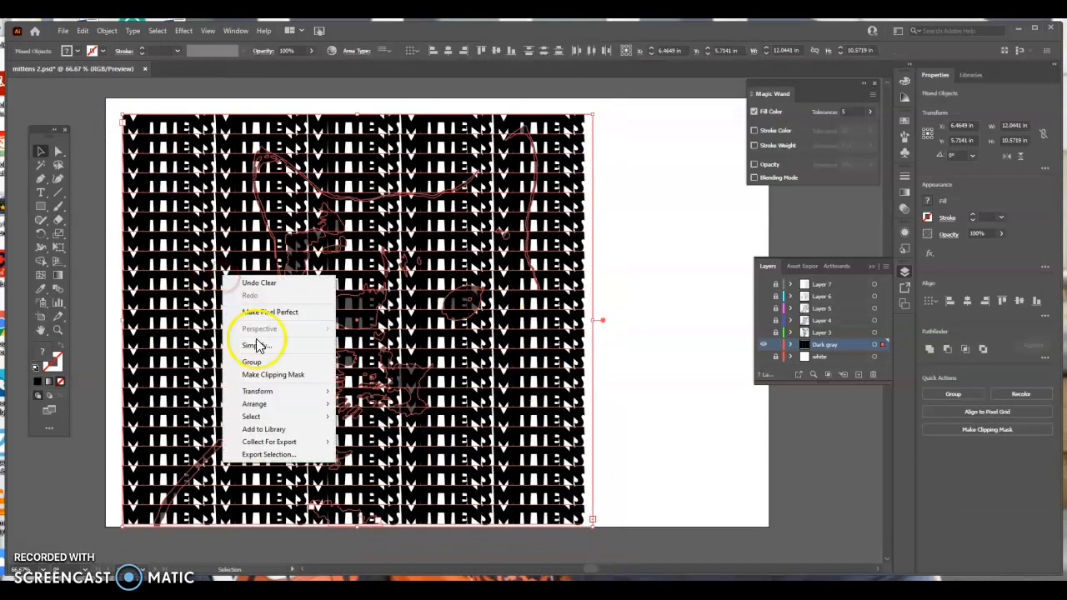
click(267, 375)
click(614, 314)
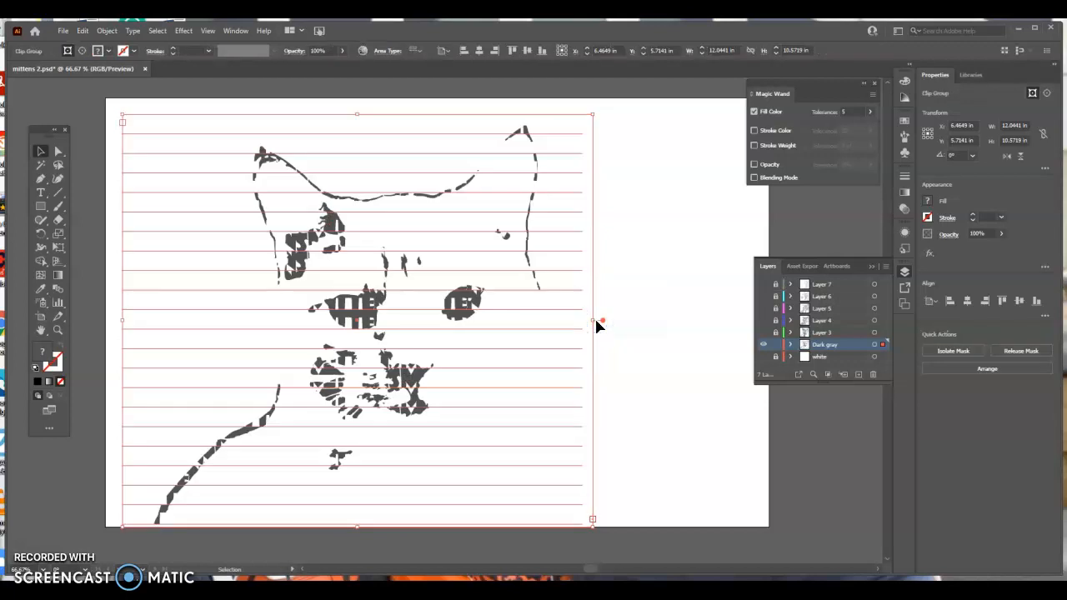
click(469, 283)
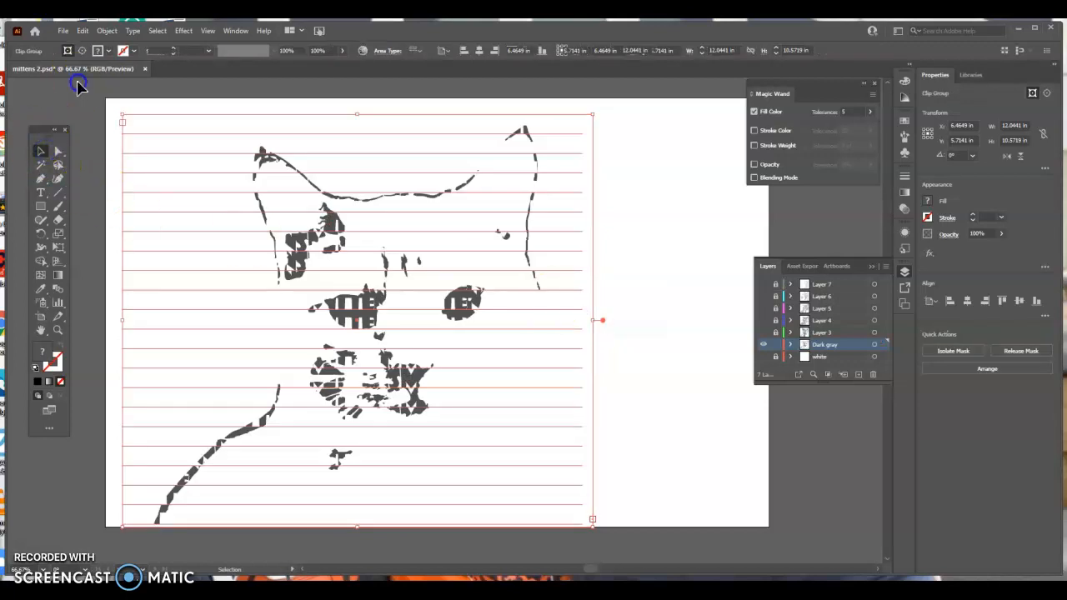
key(ctrl+a)
click(710, 242)
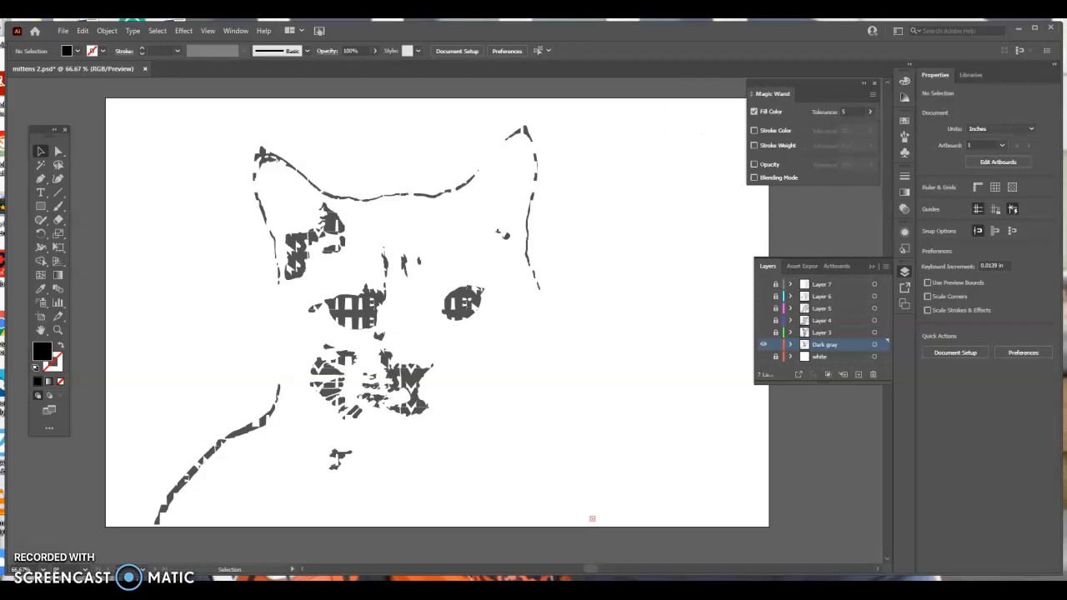
right_click(416, 308)
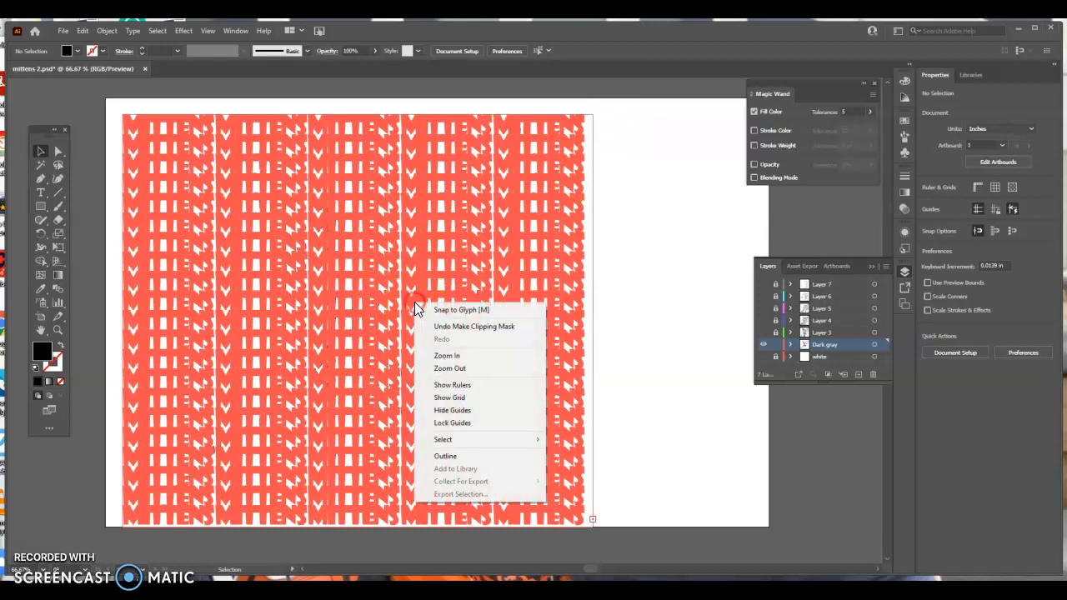
click(672, 217)
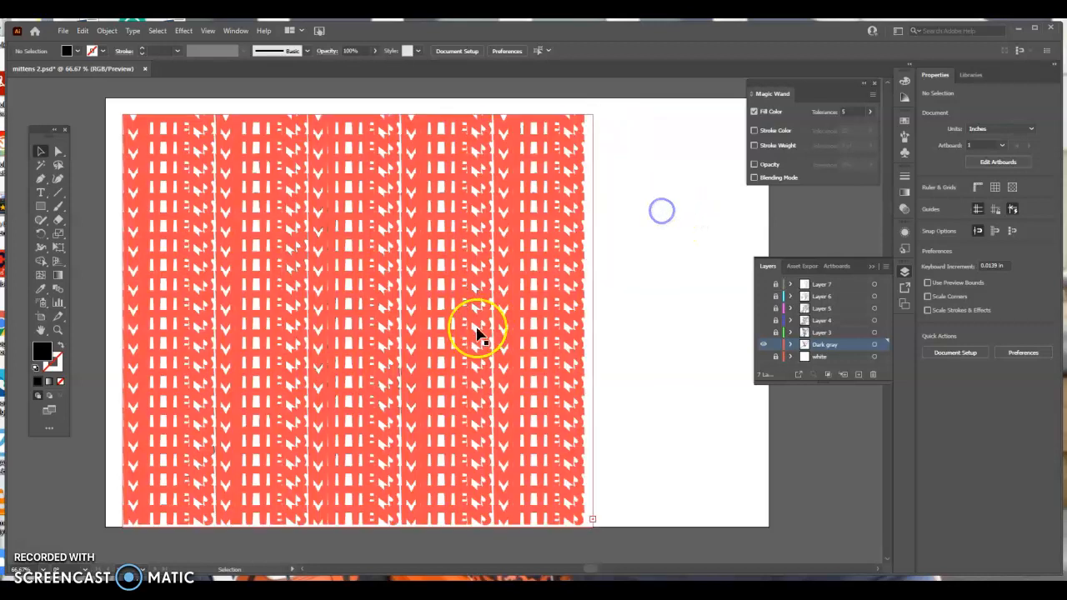
right_click(393, 383)
click(434, 317)
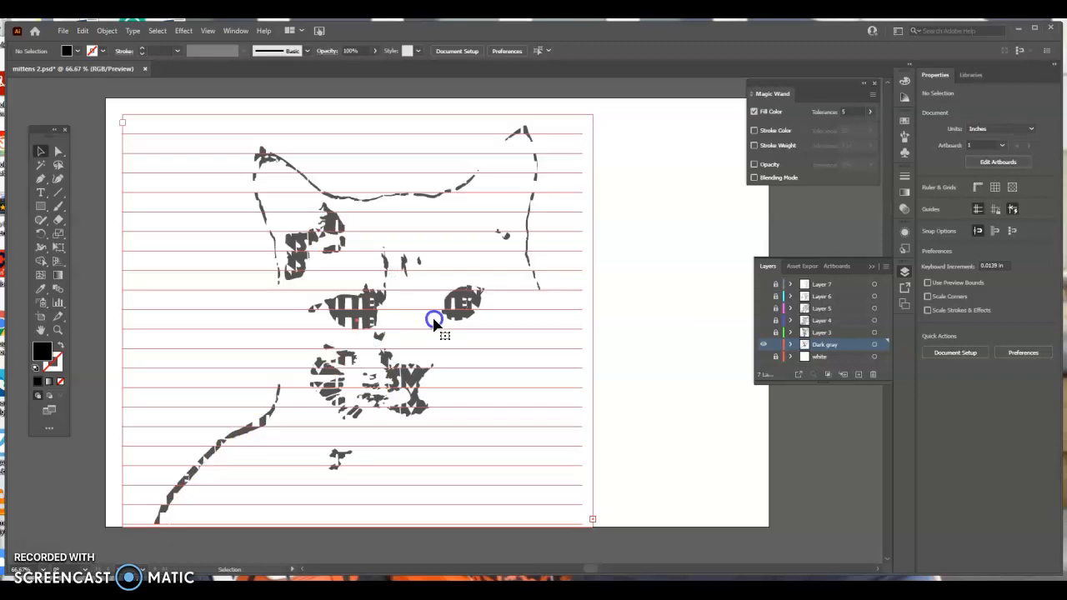
click(436, 315)
right_click(457, 308)
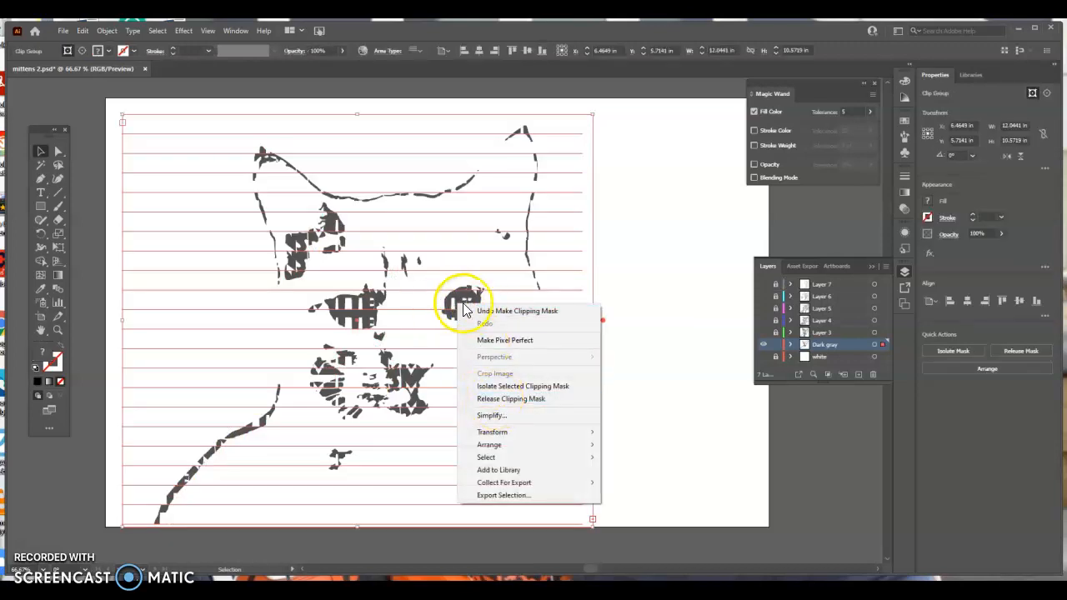
click(655, 198)
Lock the Dark gray layer, and show, unlock and activate Layer 3
click(774, 345)
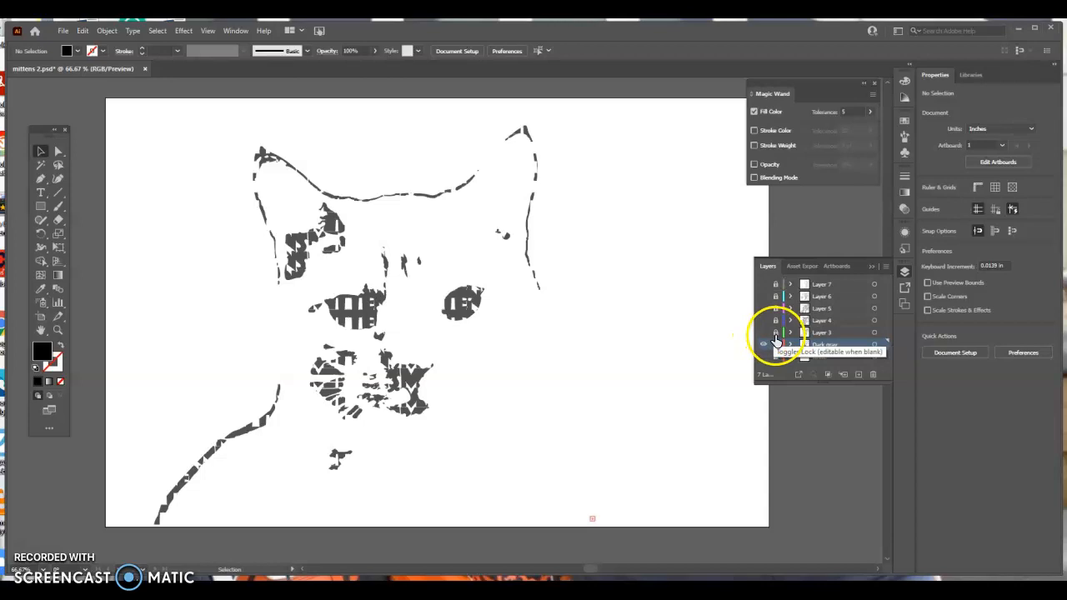
click(765, 333)
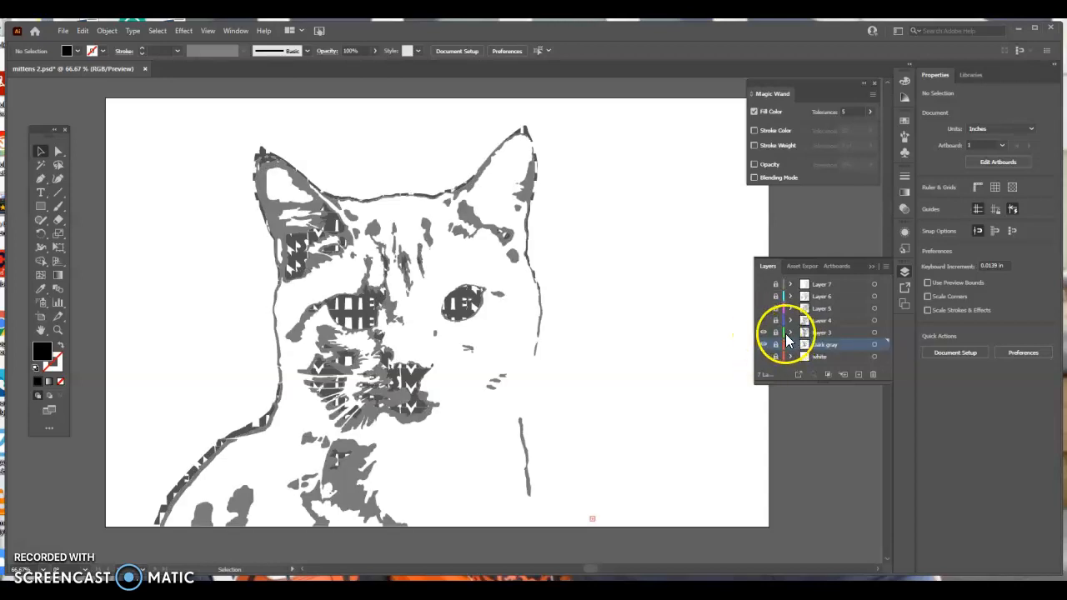
click(776, 333)
click(823, 333)
Create an area text frame about 11.7 by 10.4 in over the cat on Layer 3, containing the word CAT
click(40, 192)
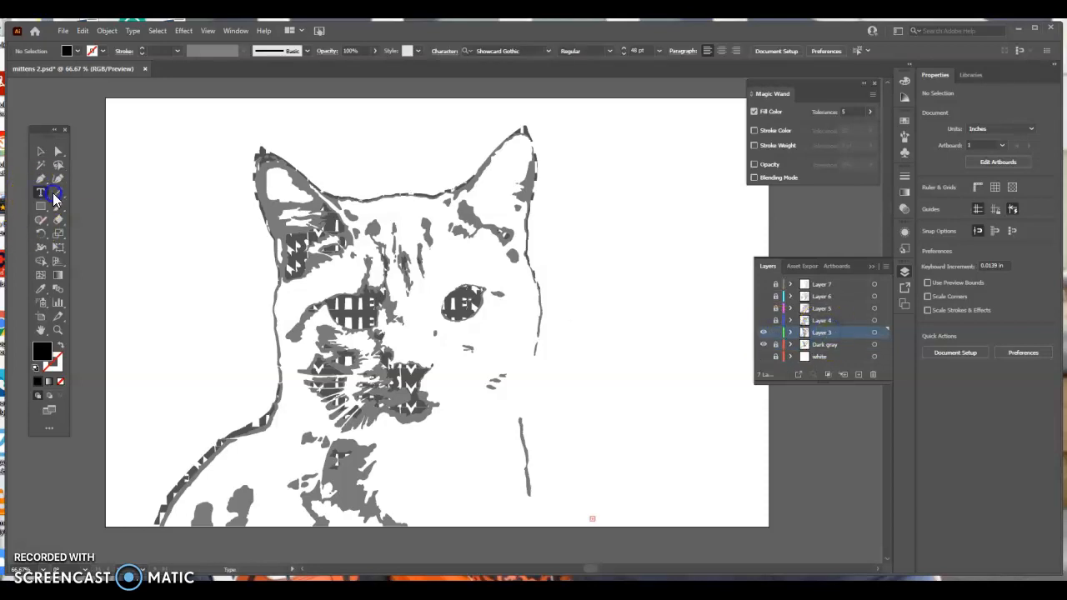
drag(112, 126, 570, 531)
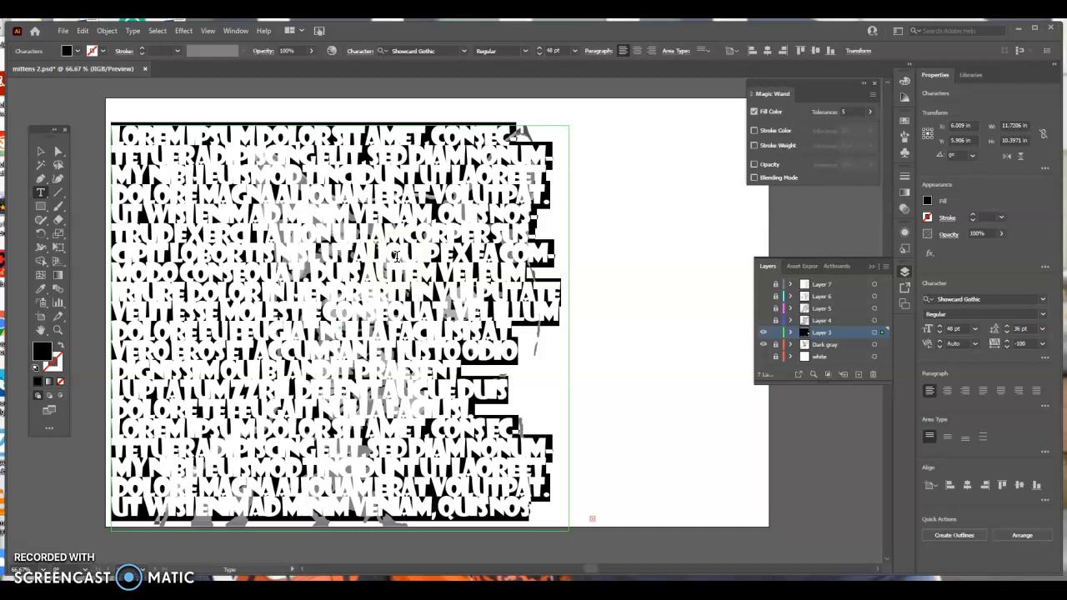
text(CAT)
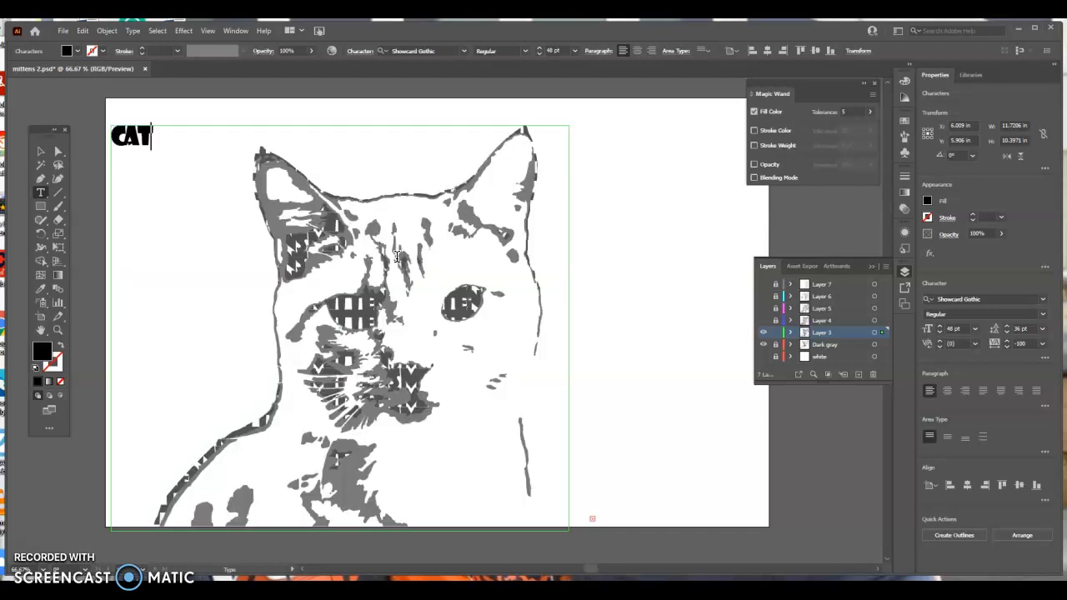
Copy the word CAT and paste it repeatedly in the text frame to build up about three lines
drag(155, 140, 88, 142)
key(ctrl+c)
key(Right)
key(ctrl+v)
key(ctrl+v)
key(ctrl+v)
key(ctrl+v)
key(ctrl+v)
key(ctrl+v)
key(ctrl+v)
key(ctrl+v)
key(ctrl+v)
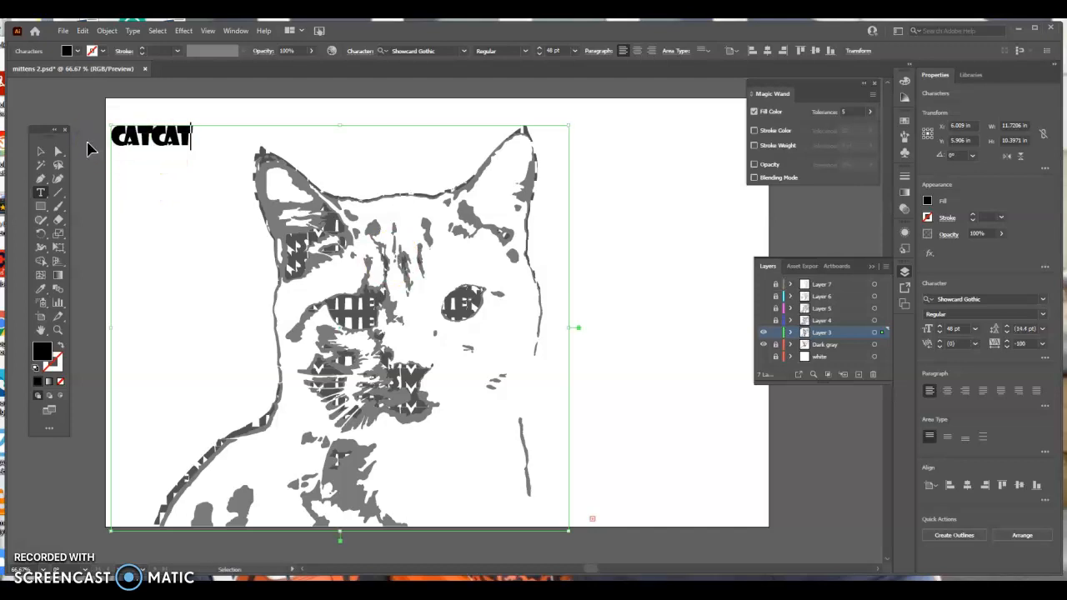
key(ctrl+v)
key(ctrl+v)
key(ctrl+v)
key(ctrl+v)
key(ctrl+v)
key(ctrl+v)
key(ctrl+v)
key(ctrl+v)
key(ctrl+v)
key(ctrl+v)
key(ctrl+v)
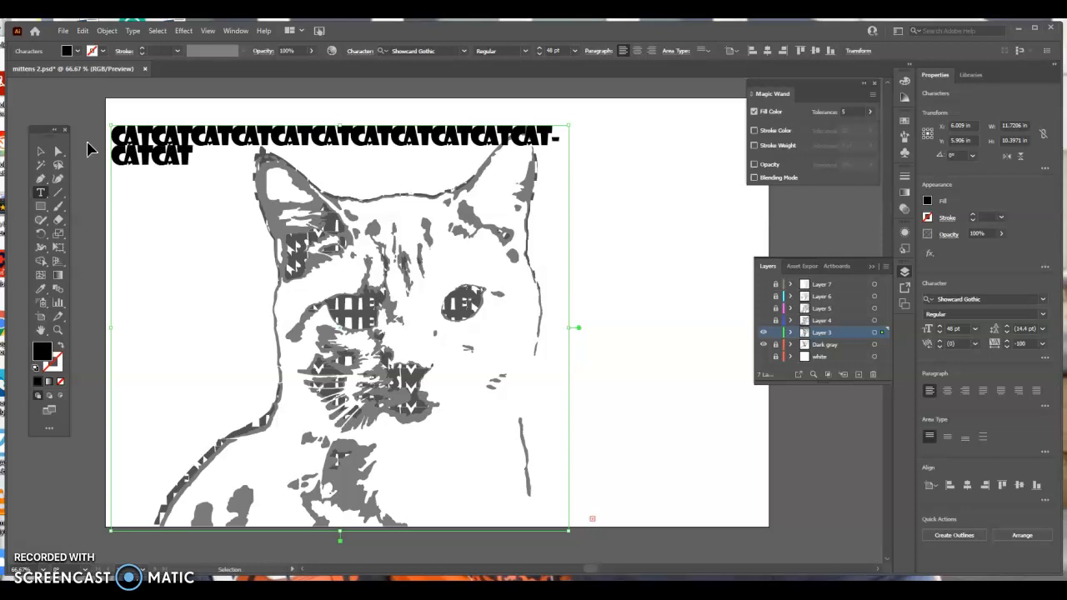
key(ctrl+v)
key(ctrl+v)
key(ctrl+v)
key(ctrl+v)
key(ctrl+v)
key(ctrl+v)
key(ctrl+v)
key(ctrl+v)
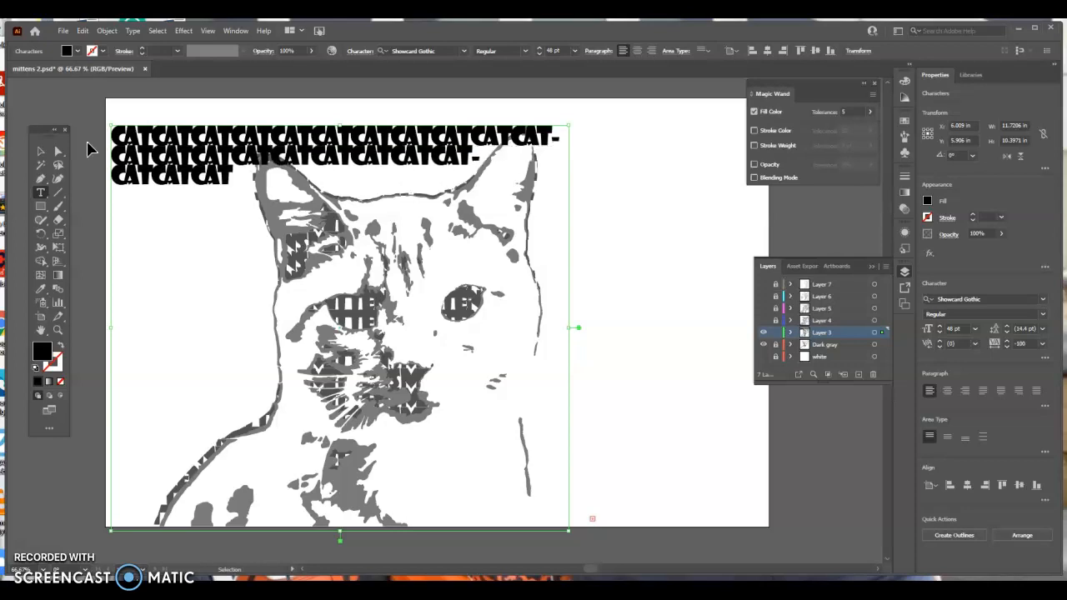
key(ctrl+v)
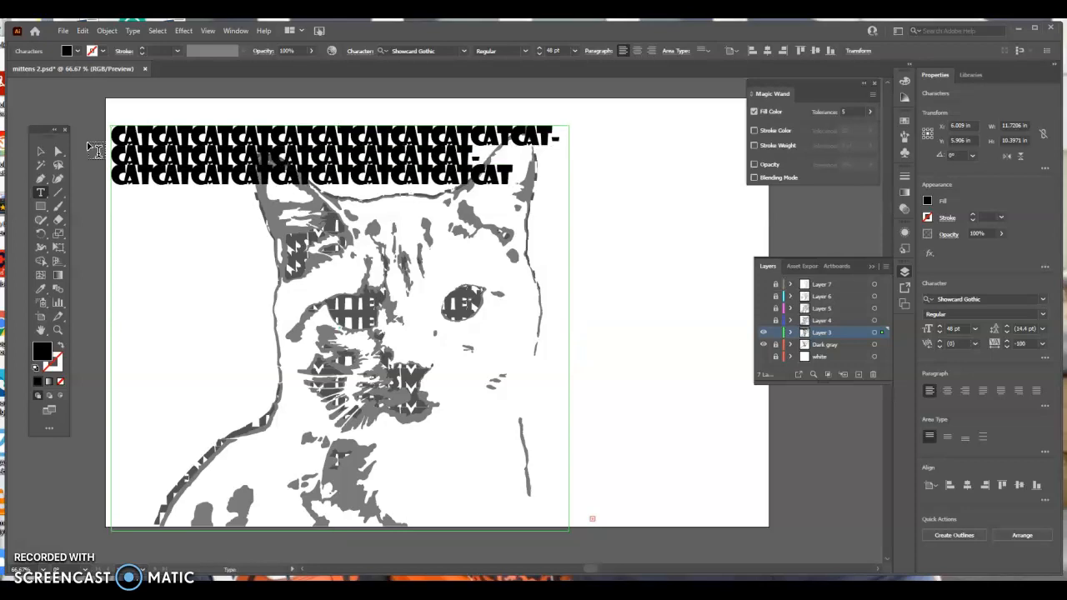
Turn off automatic hyphenation for the CAT text and place the text cursor at its end
click(512, 172)
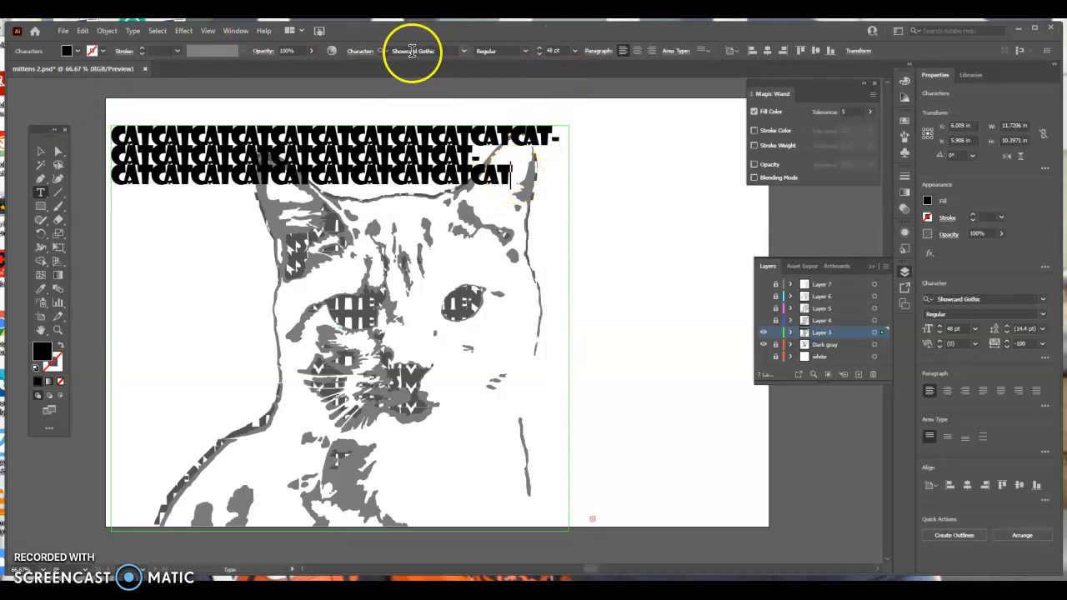
click(358, 53)
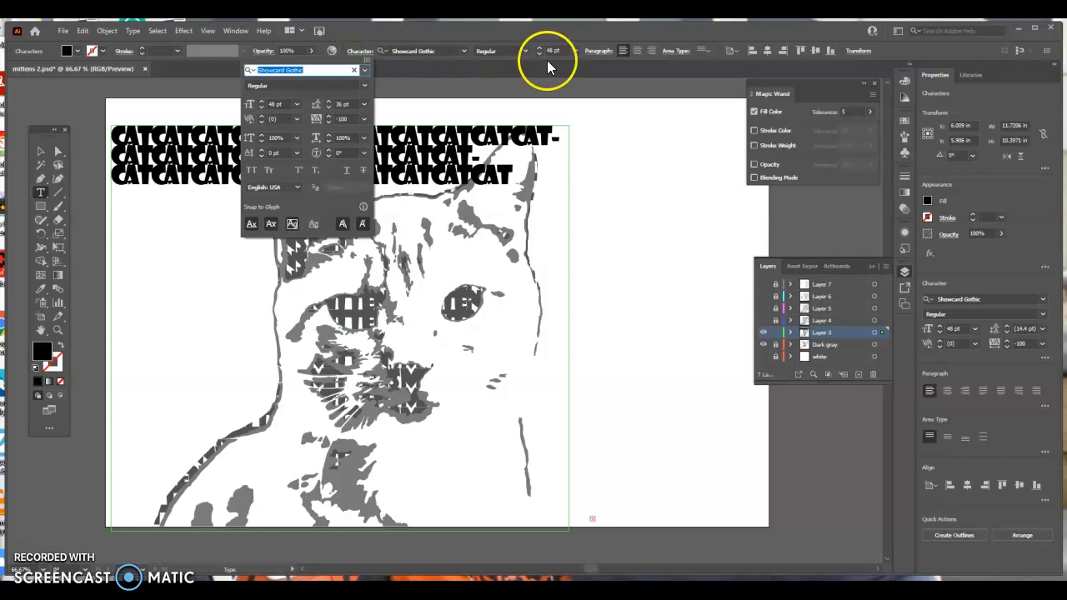
click(595, 51)
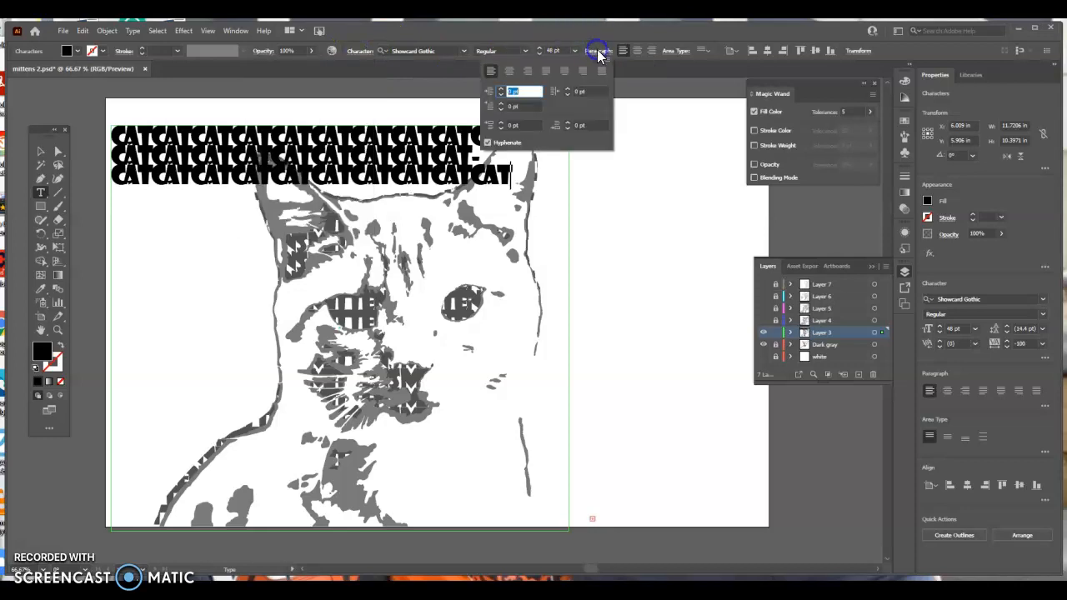
click(489, 142)
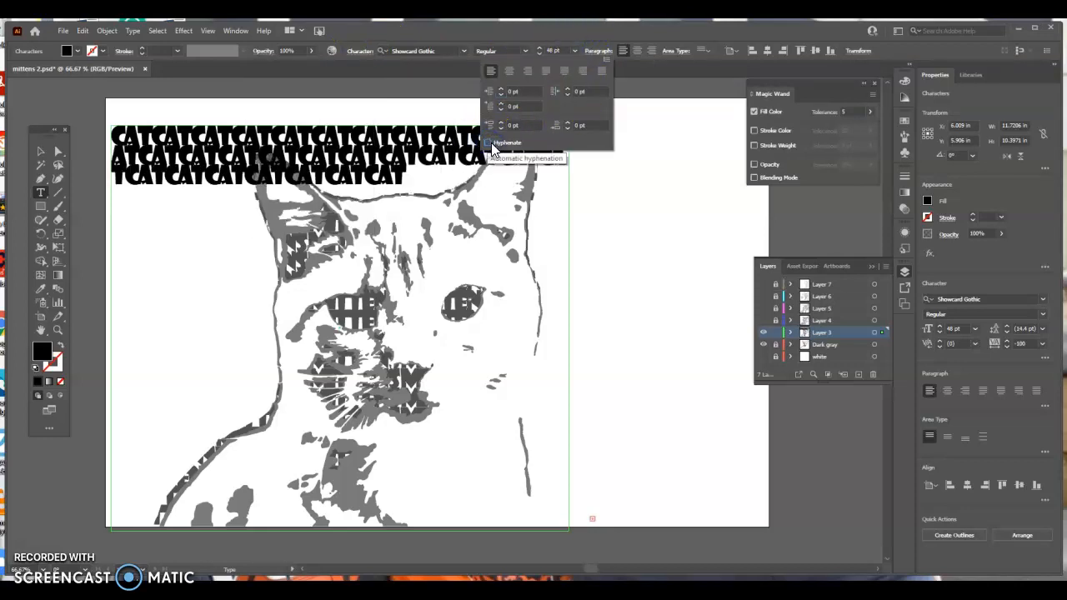
click(412, 171)
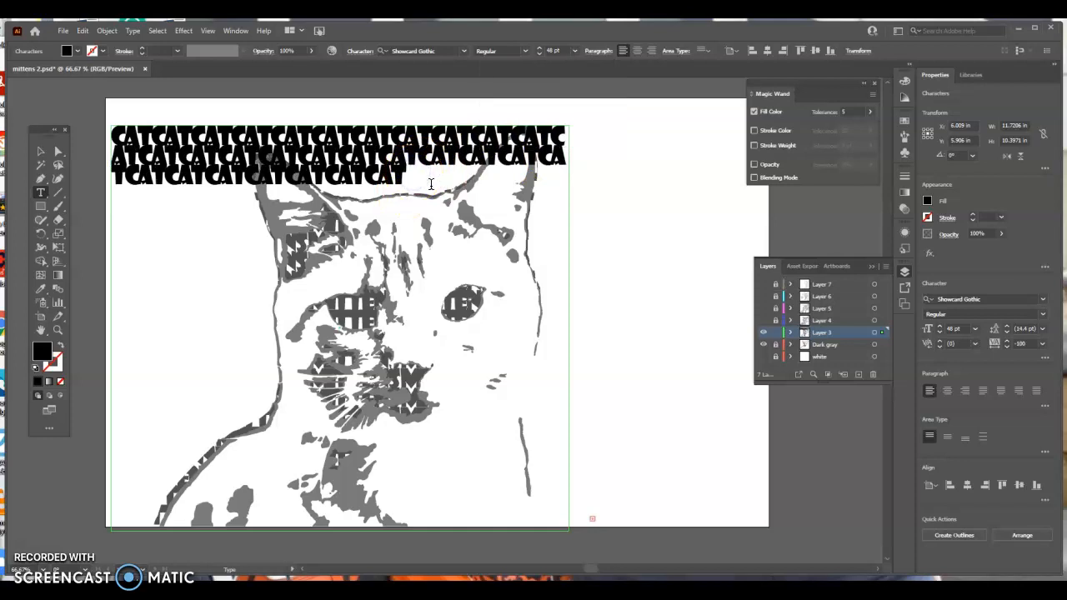
Paste CAT repeatedly at the end of the text to extend it to about four lines
key(ctrl+v)
key(ctrl+v)
key(ctrl+v)
key(ctrl+v)
key(ctrl+v)
key(ctrl+v)
key(ctrl+v)
key(ctrl+v)
key(ctrl+v)
key(ctrl+v)
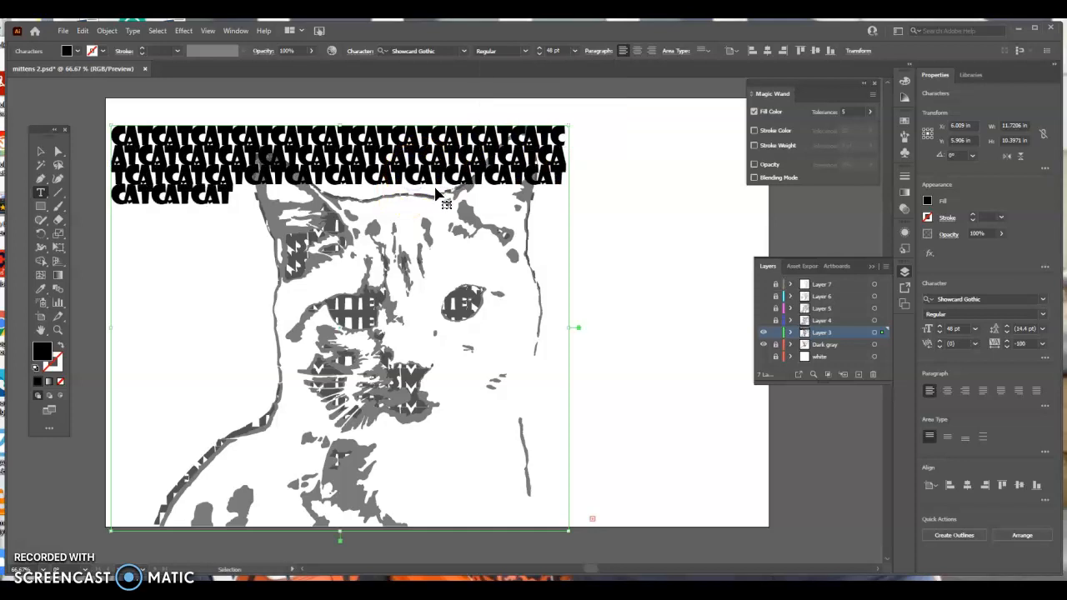
key(ctrl+v)
key(ctrl+v)
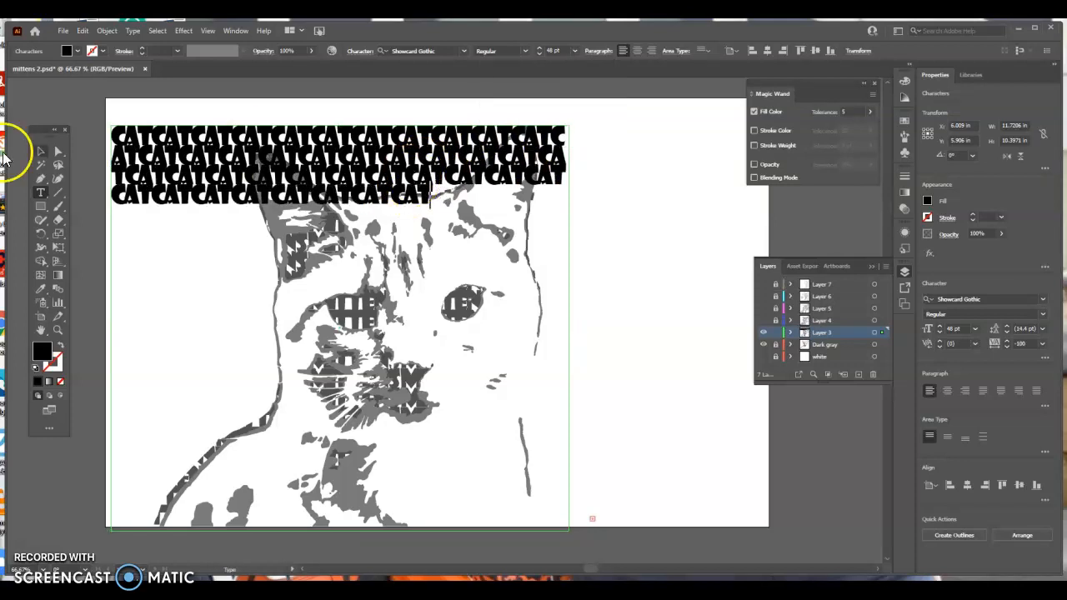
Select the CAT text frame and set its font to Bauhaus 93
click(40, 151)
click(540, 148)
click(1045, 297)
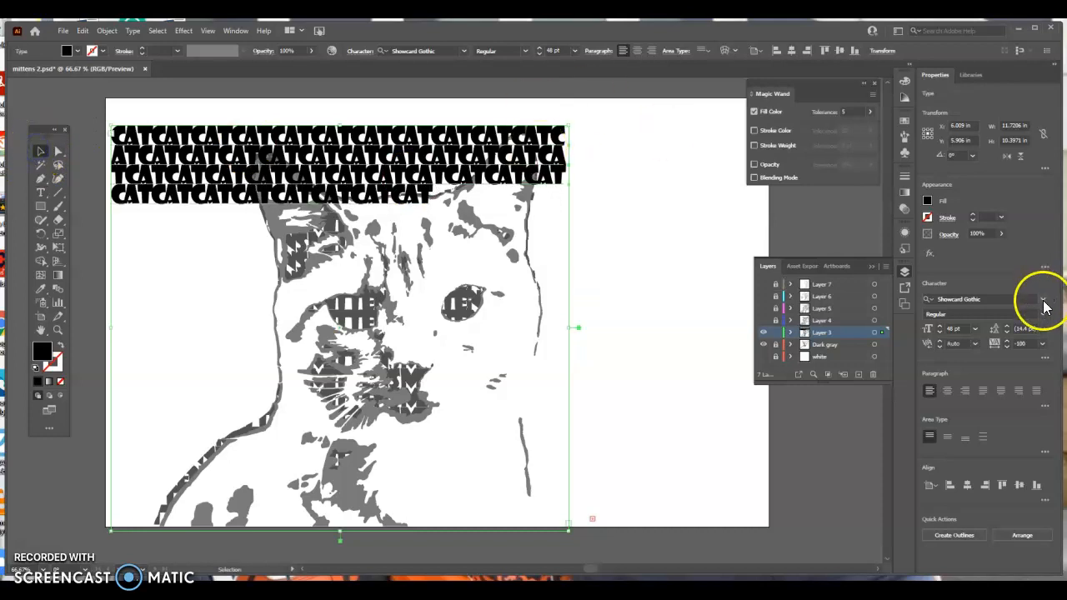
click(1043, 298)
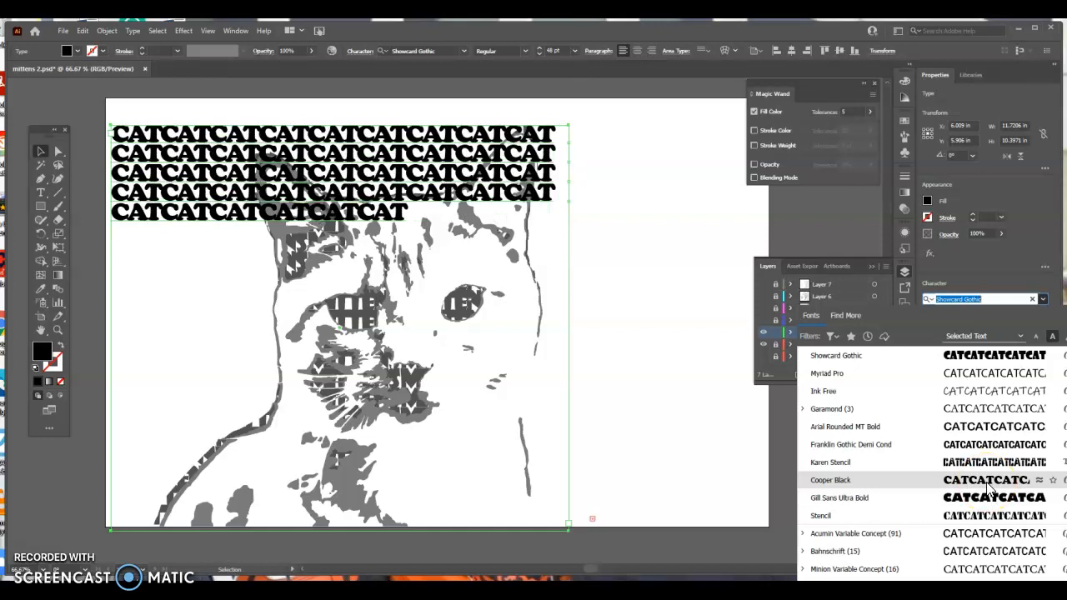
scroll(987, 476, down, 5)
scroll(988, 469, up, 3)
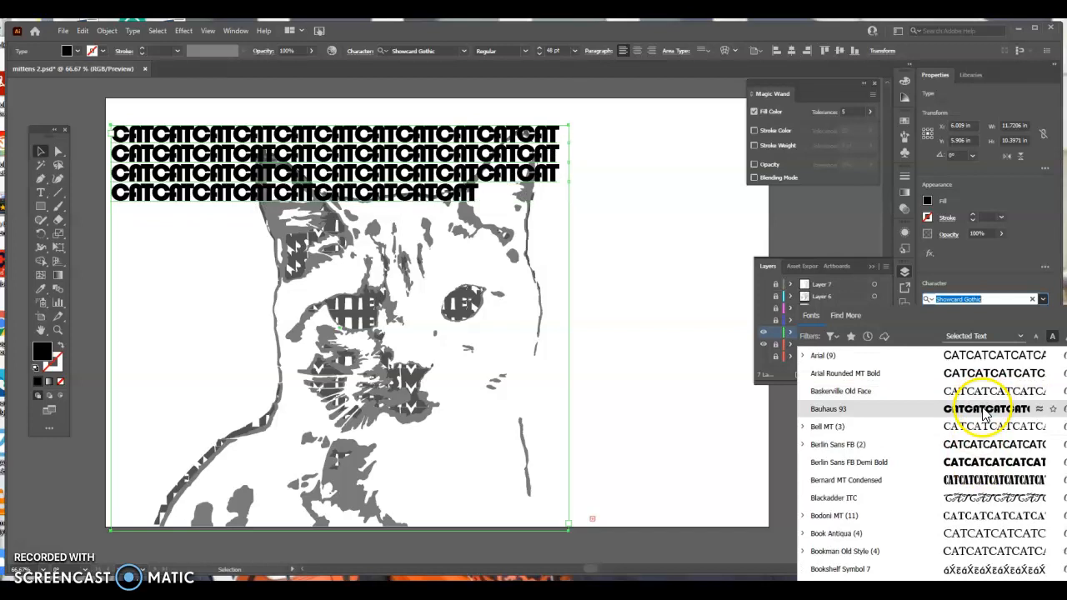
click(985, 414)
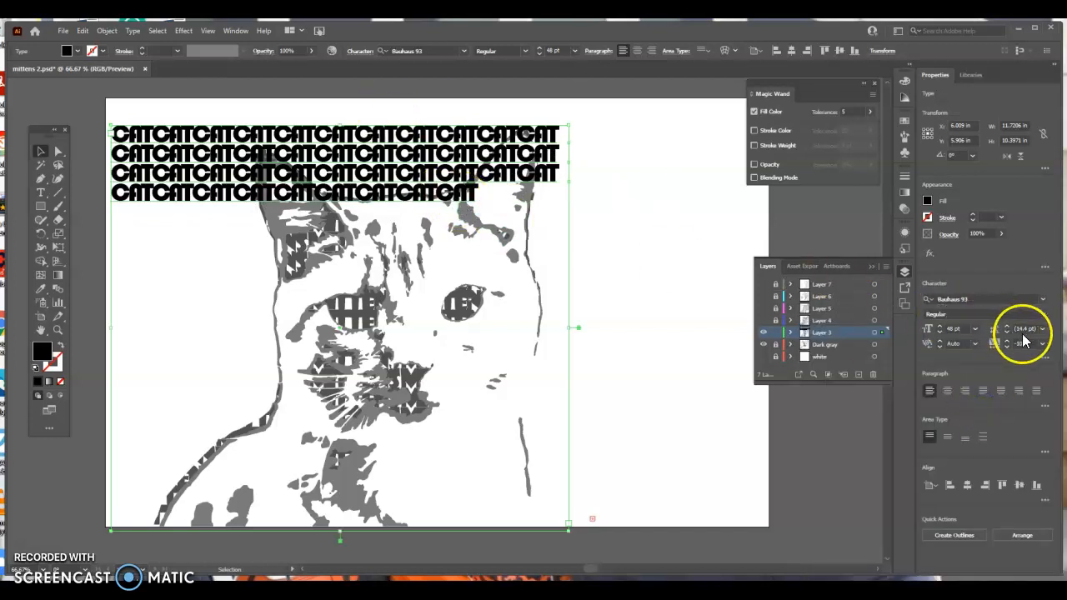
Set the CAT text's font size to 60 pt and its leading to 40 pt
click(974, 329)
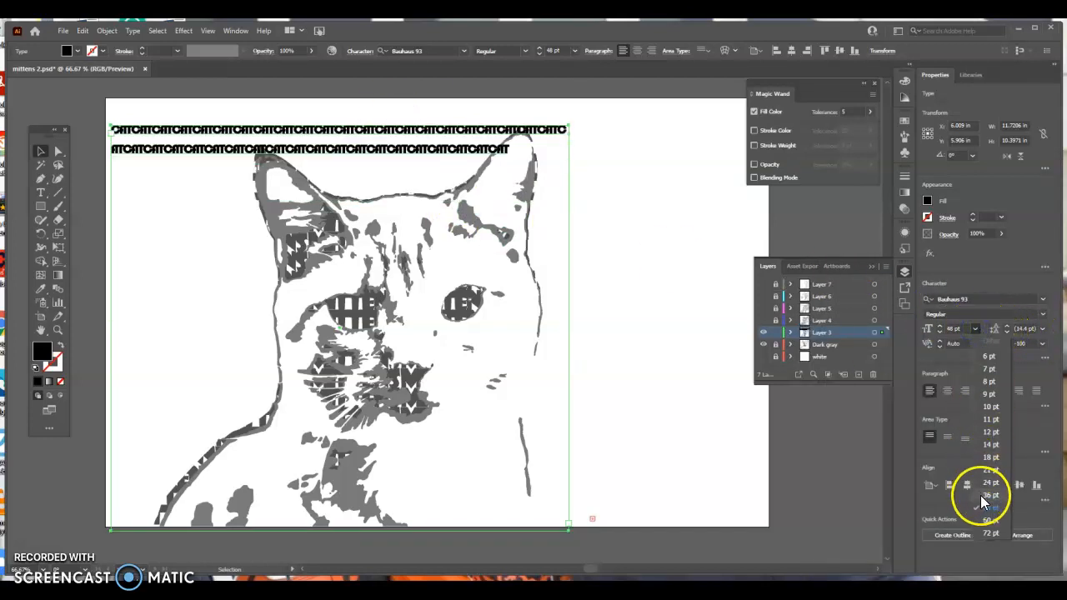
click(989, 522)
click(1042, 328)
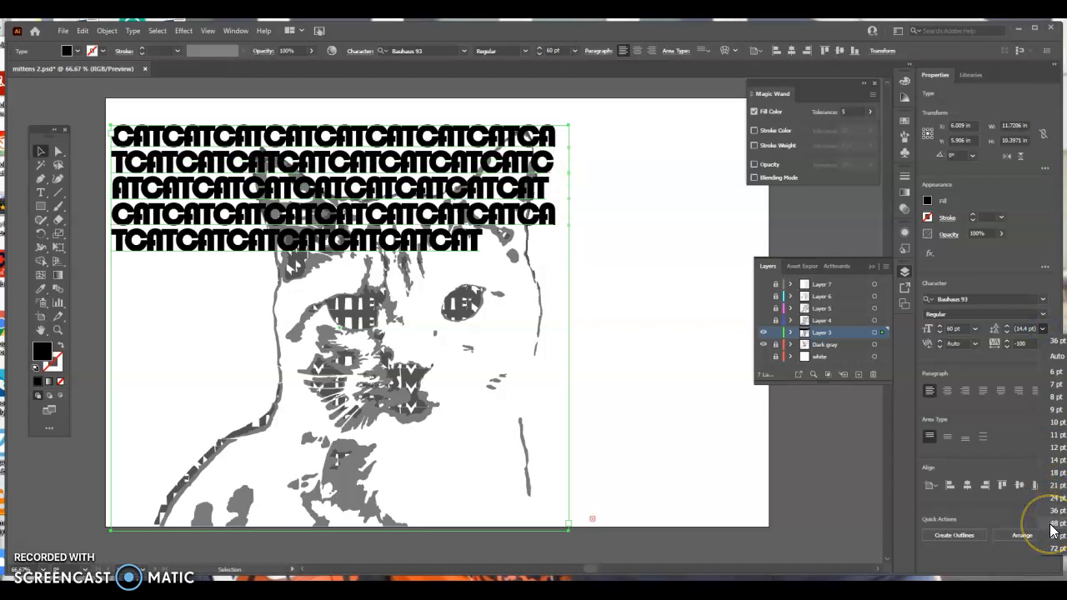
click(1024, 329)
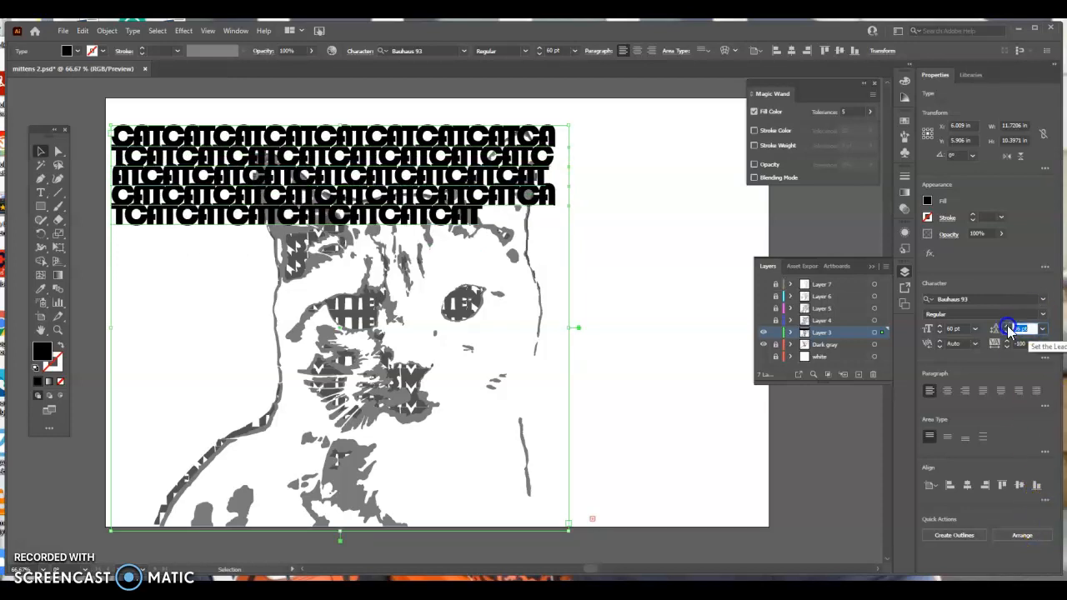
text(40)
key(Return)
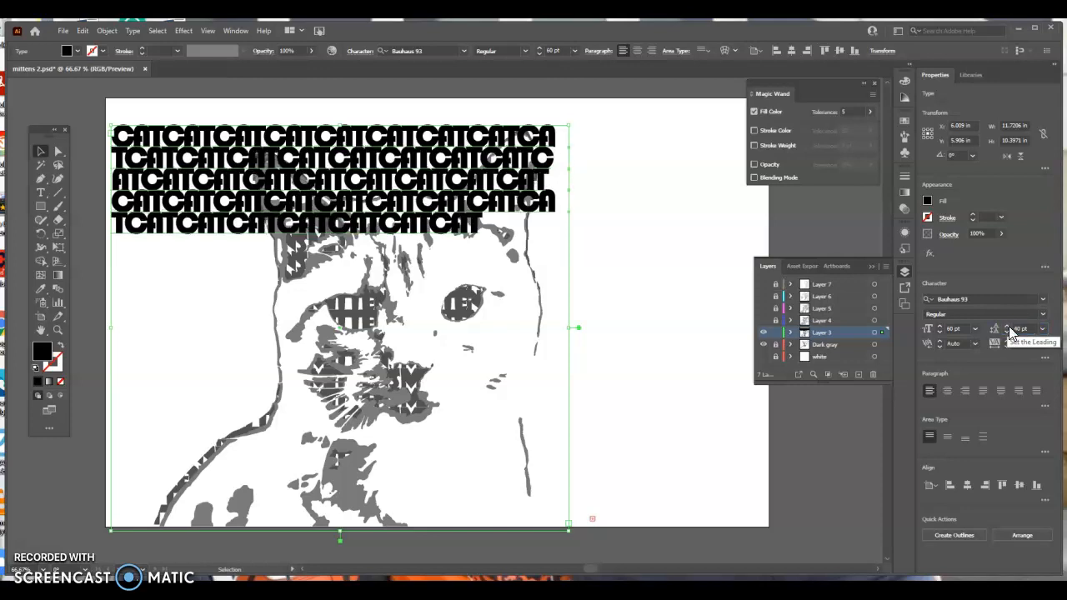
Copy all the CAT lines and paste them repeatedly after the existing text to fill the frame over the cat
click(40, 192)
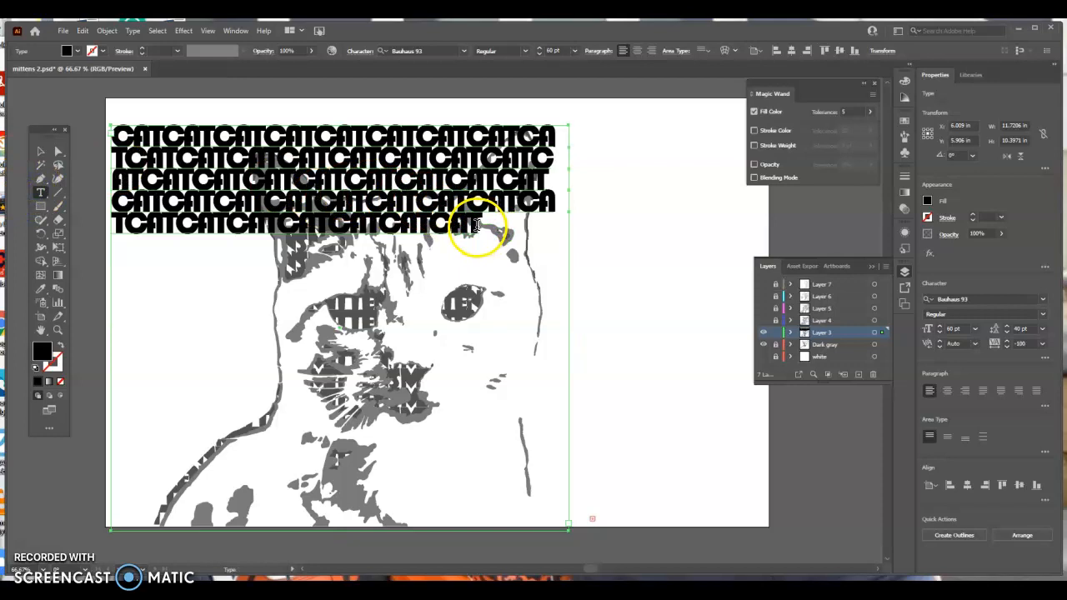
drag(479, 225, 4, 133)
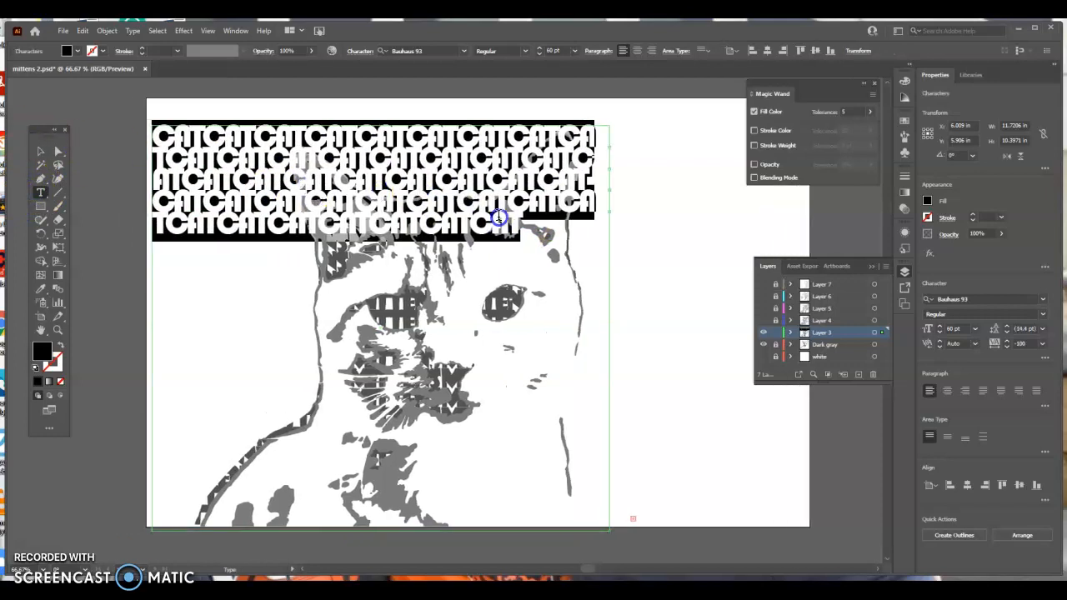
click(521, 225)
key(ctrl+v)
key(ctrl+v)
key(ctrl+v)
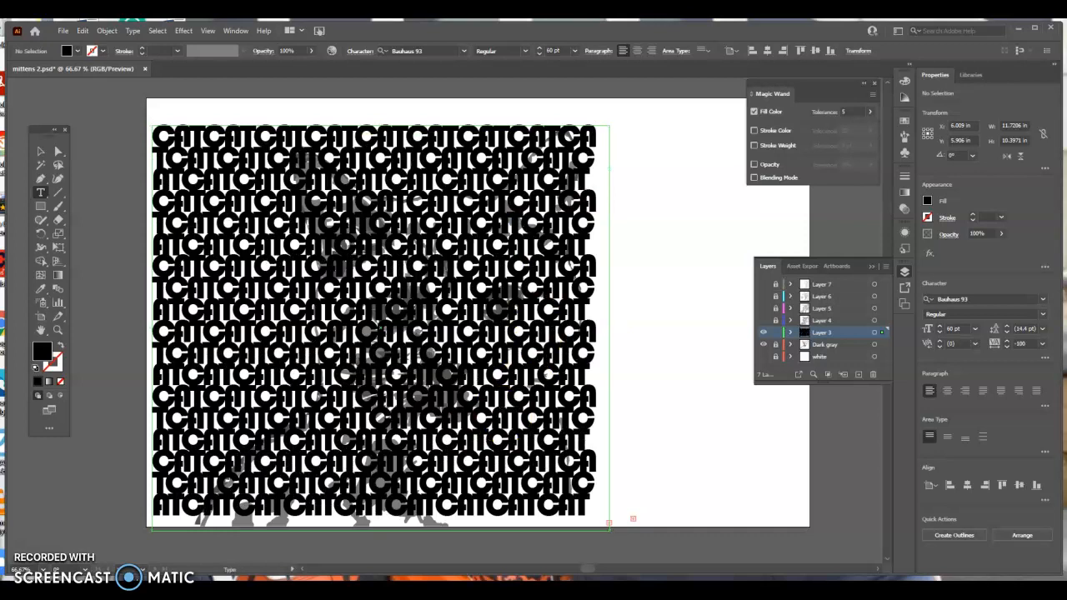
Extend the CAT text frame downward to about 10.9 in tall, past the artboard's lower edge
click(36, 154)
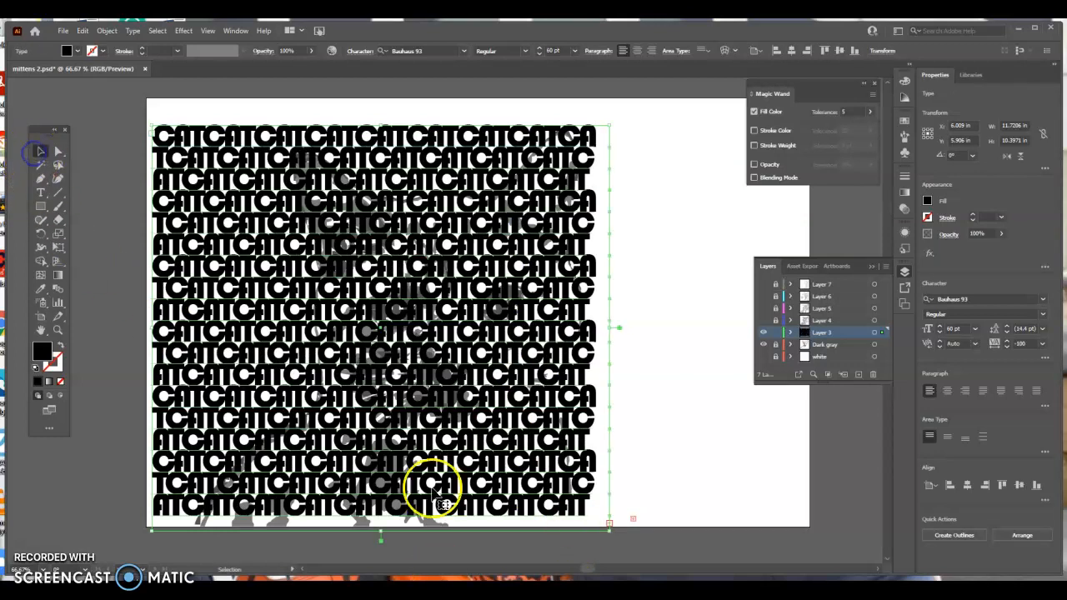
click(384, 533)
drag(385, 539, 380, 555)
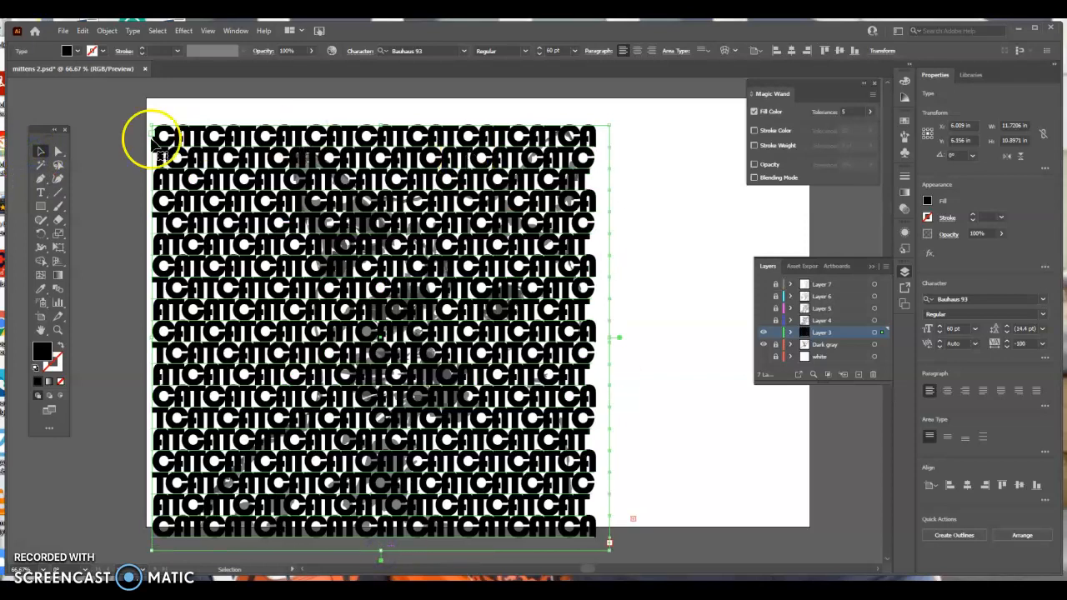
Try making a clipping mask from the unrotated CAT text and the Layer 3 cat shapes, and undo it
drag(122, 97, 602, 538)
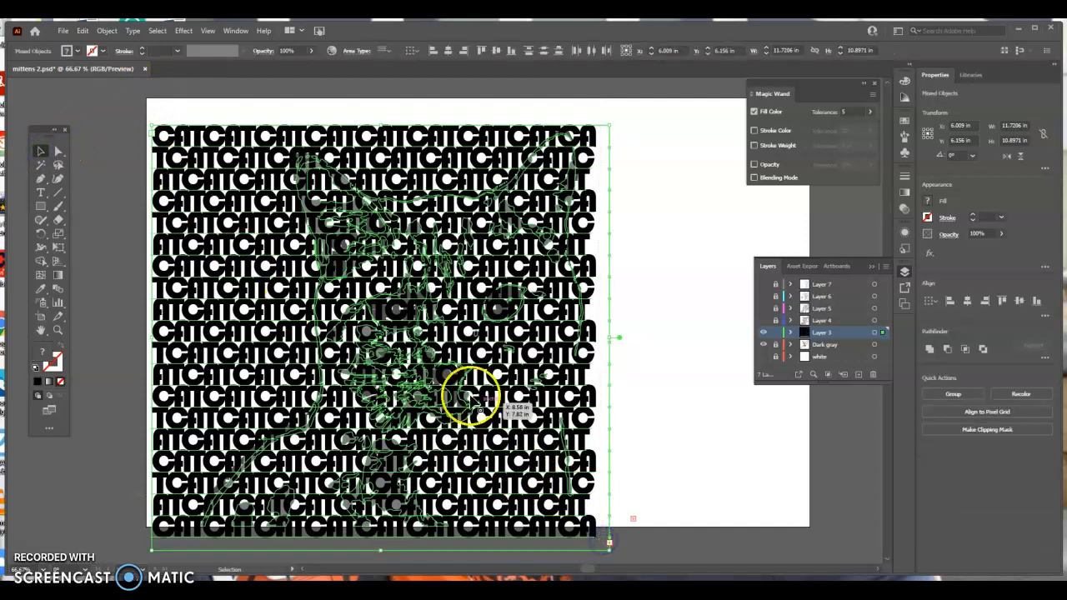
right_click(250, 292)
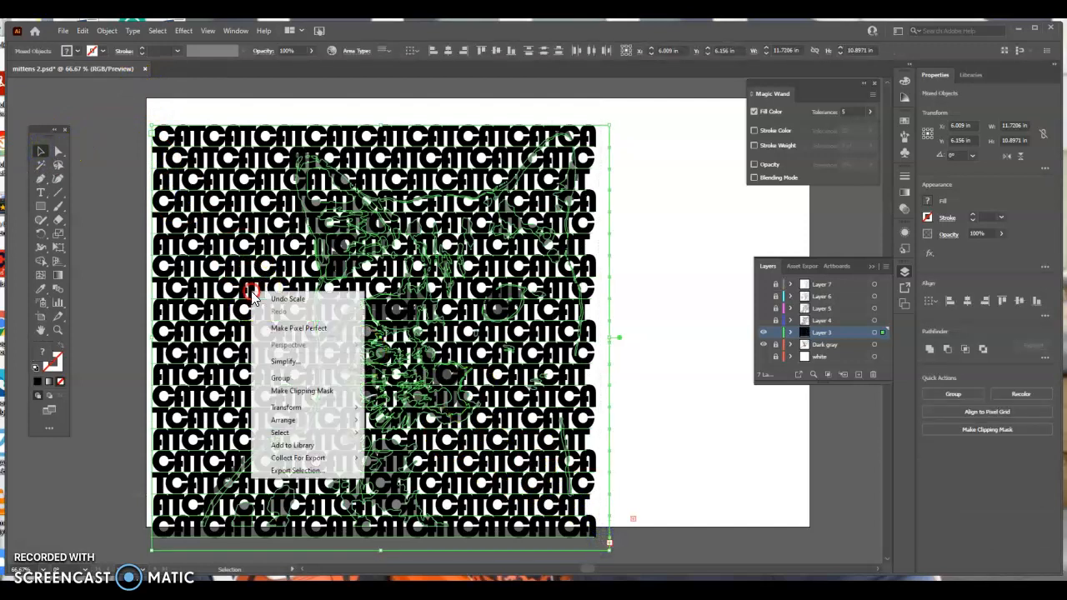
click(302, 391)
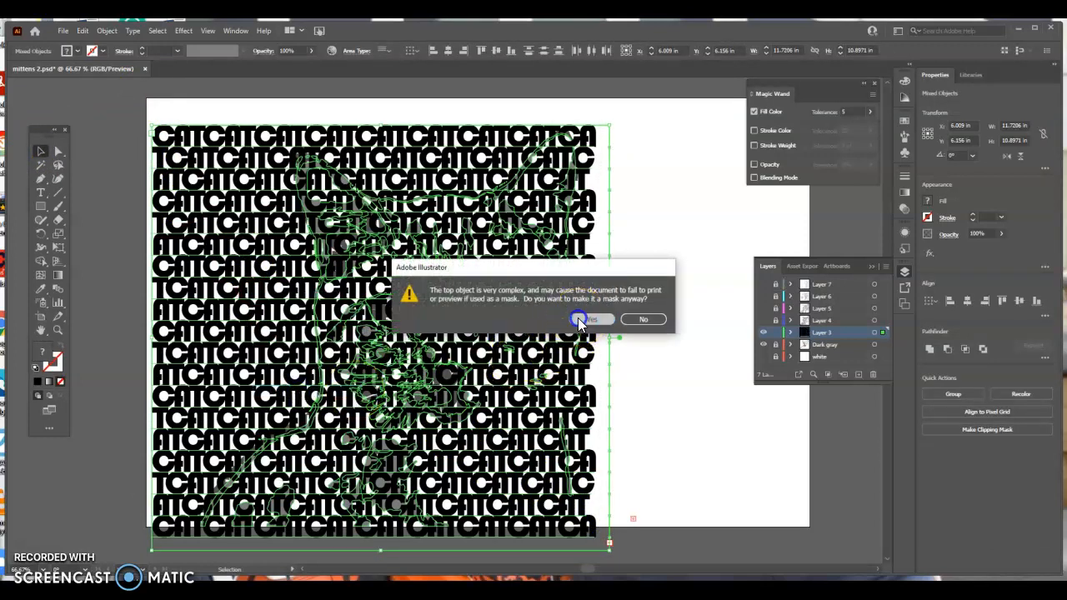
click(581, 320)
click(125, 175)
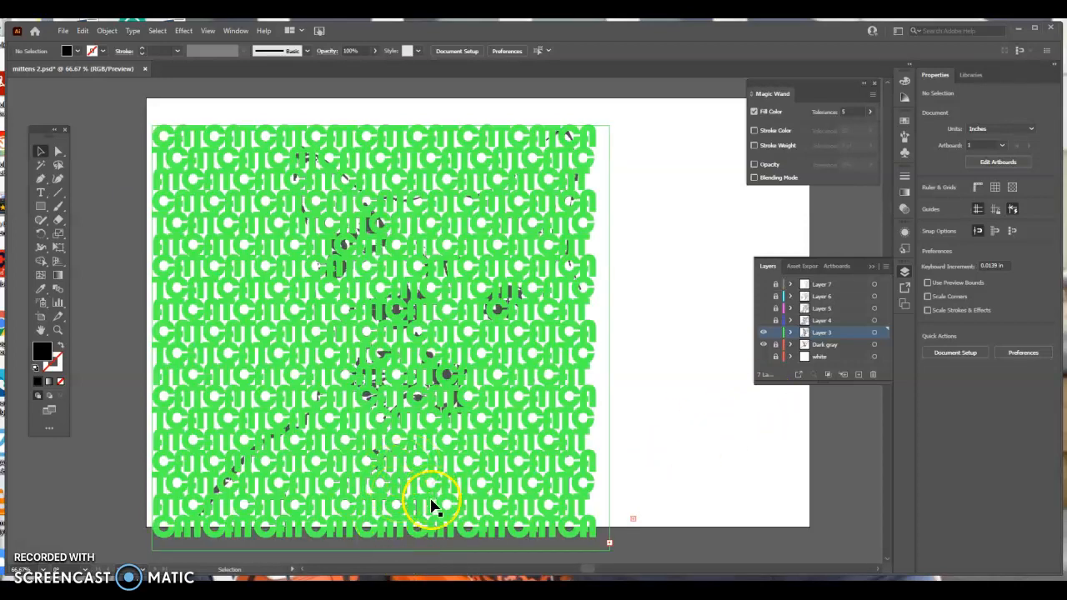
key(ctrl+z)
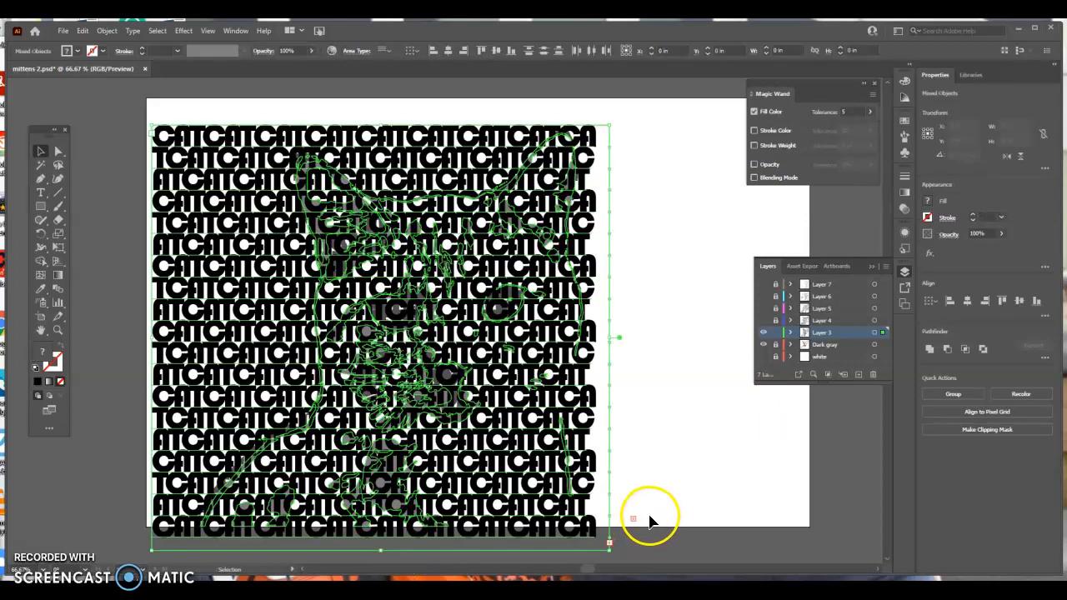
click(138, 122)
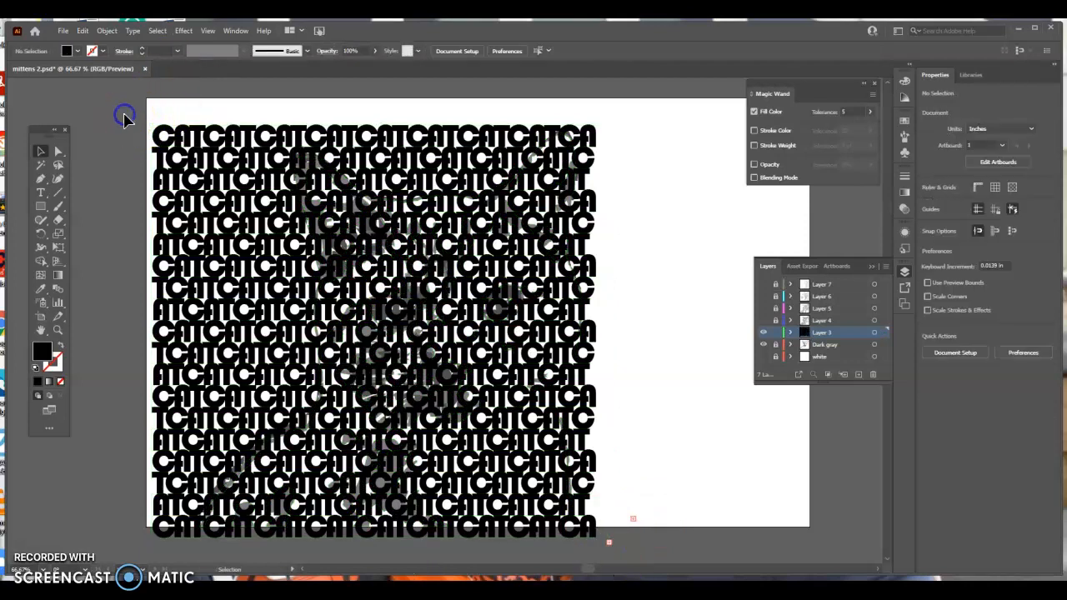
Rotate the CAT text frame counterclockwise by about 18°
click(157, 132)
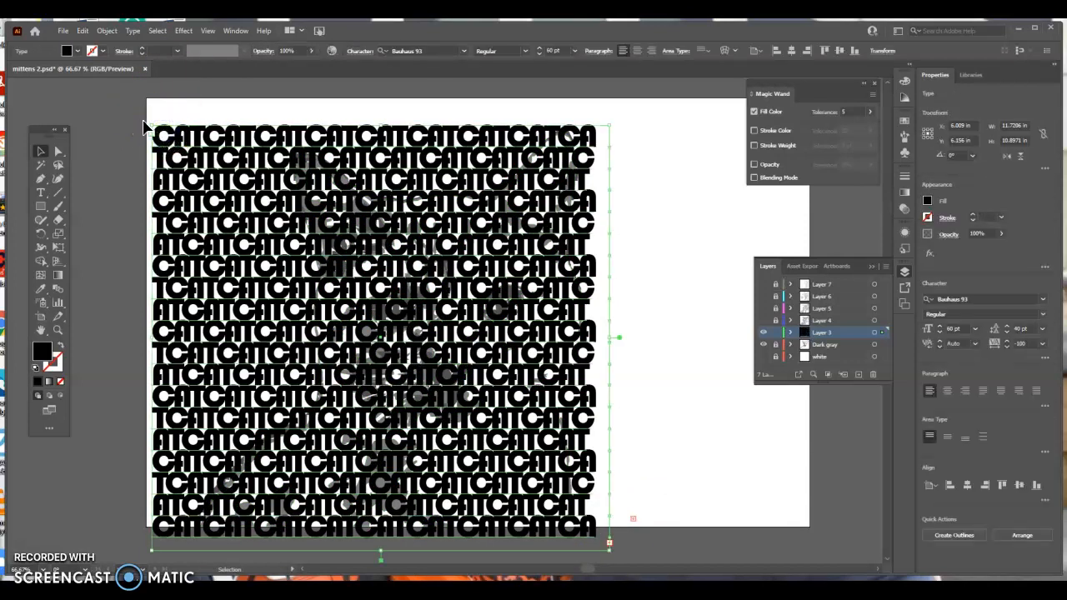
click(40, 233)
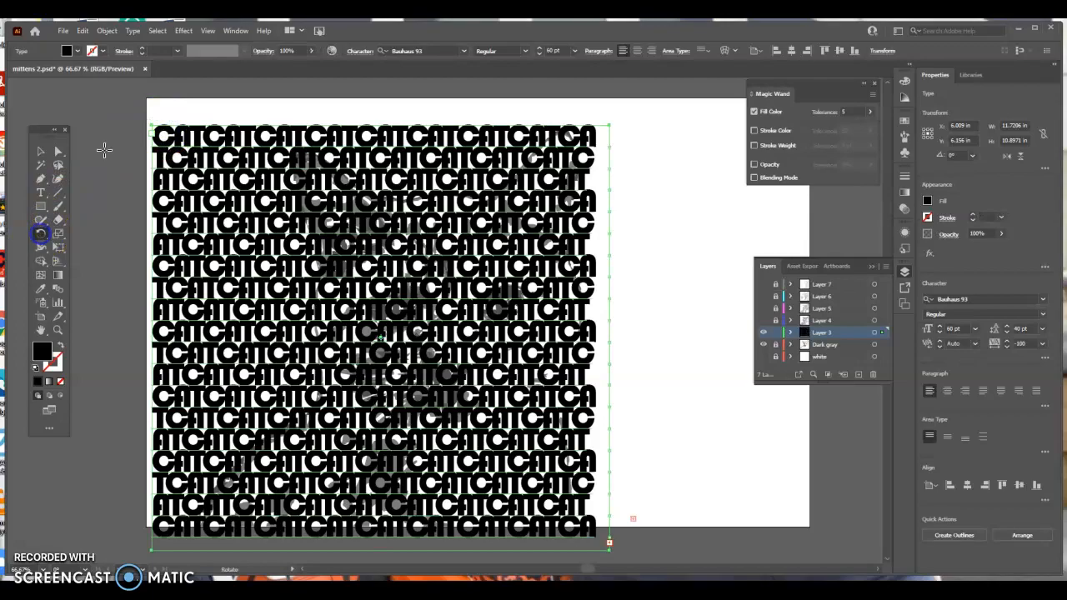
drag(117, 117, 148, 227)
Enlarge the rotated text frame along its width and height until its bounds are about 17.4 by 15.9 in
click(40, 153)
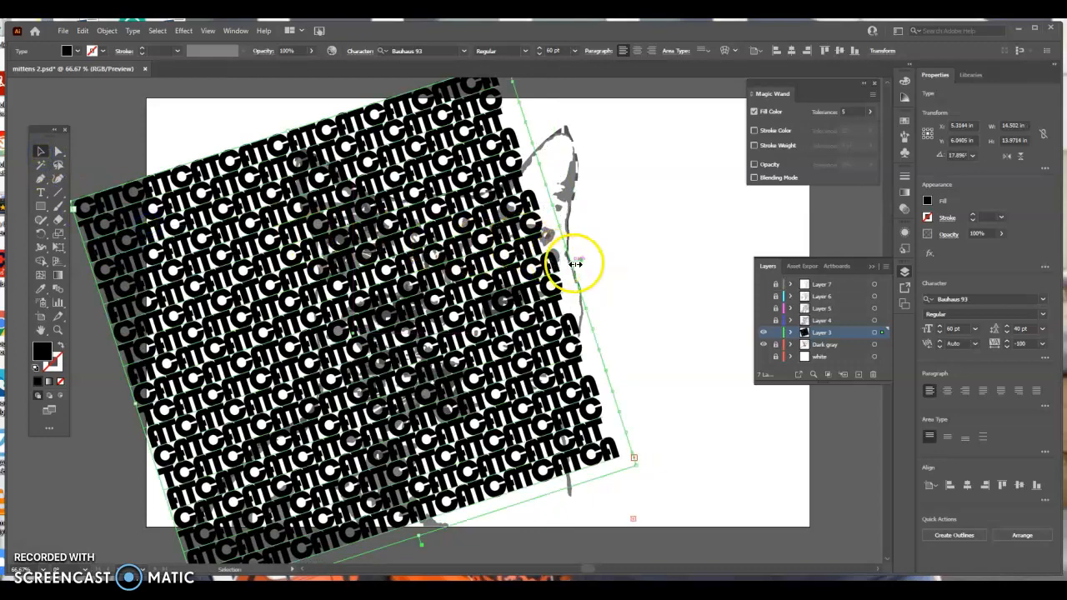
drag(579, 258, 666, 214)
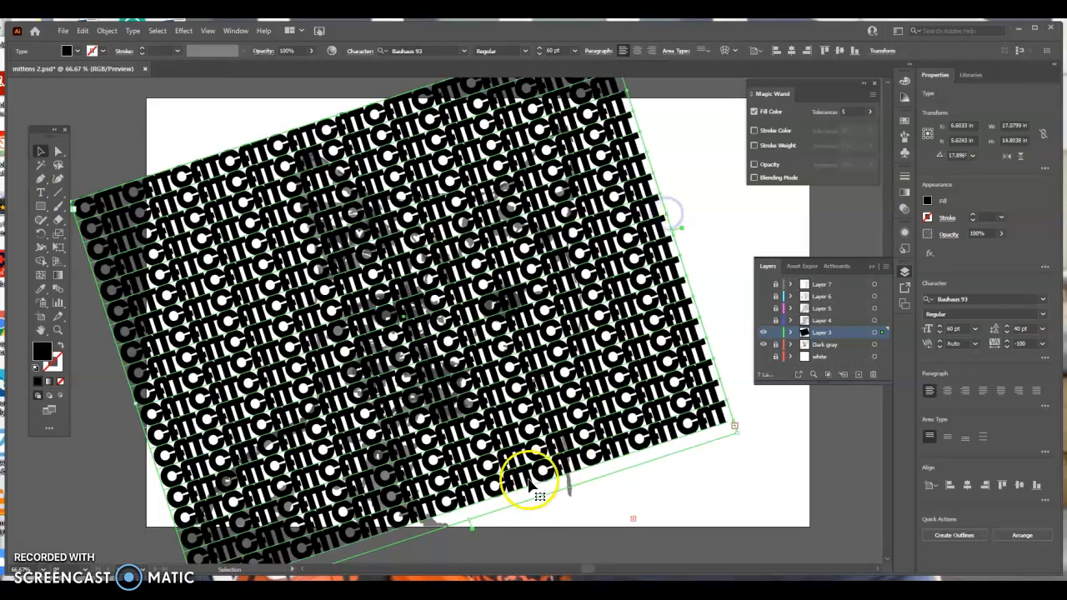
drag(472, 516, 495, 564)
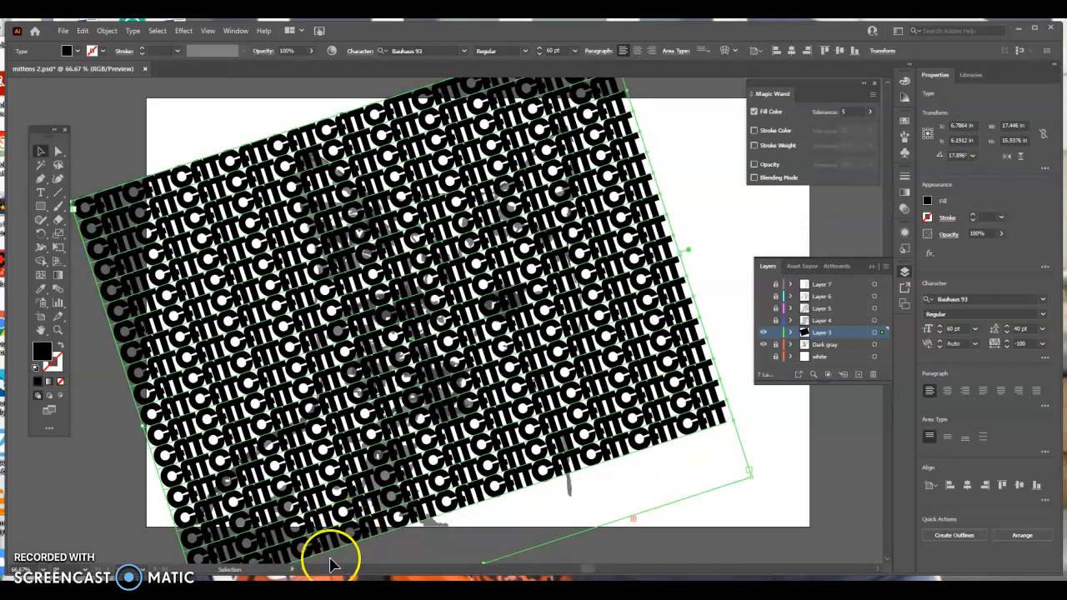
Paste more CAT text at the end of the rotated block to fill the enlarged frame across the whole cat
click(41, 194)
scroll(489, 526, down, 2)
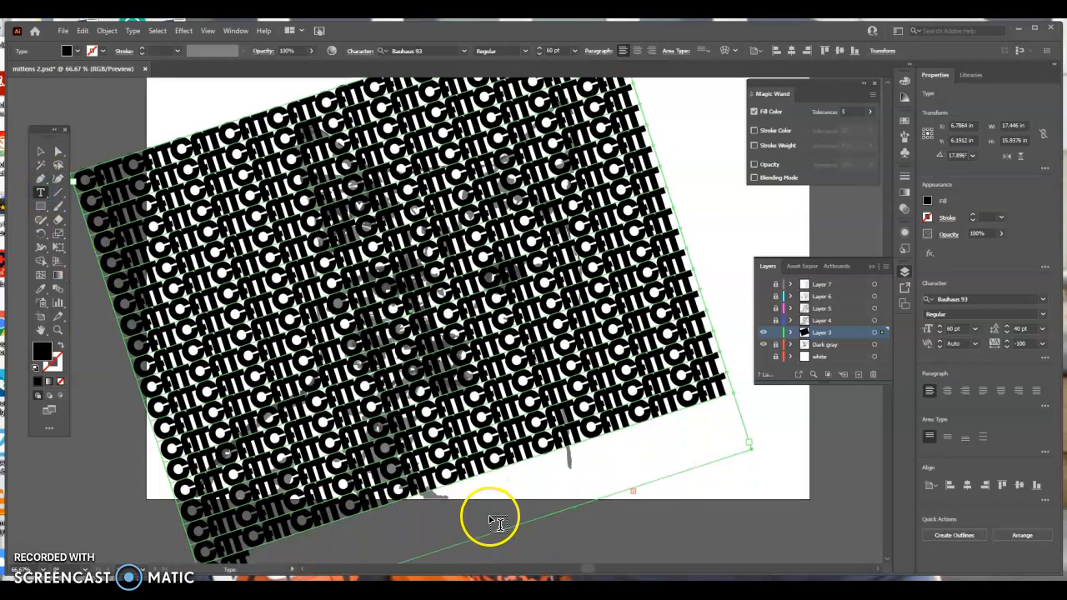
click(252, 554)
click(279, 561)
key(ctrl+v)
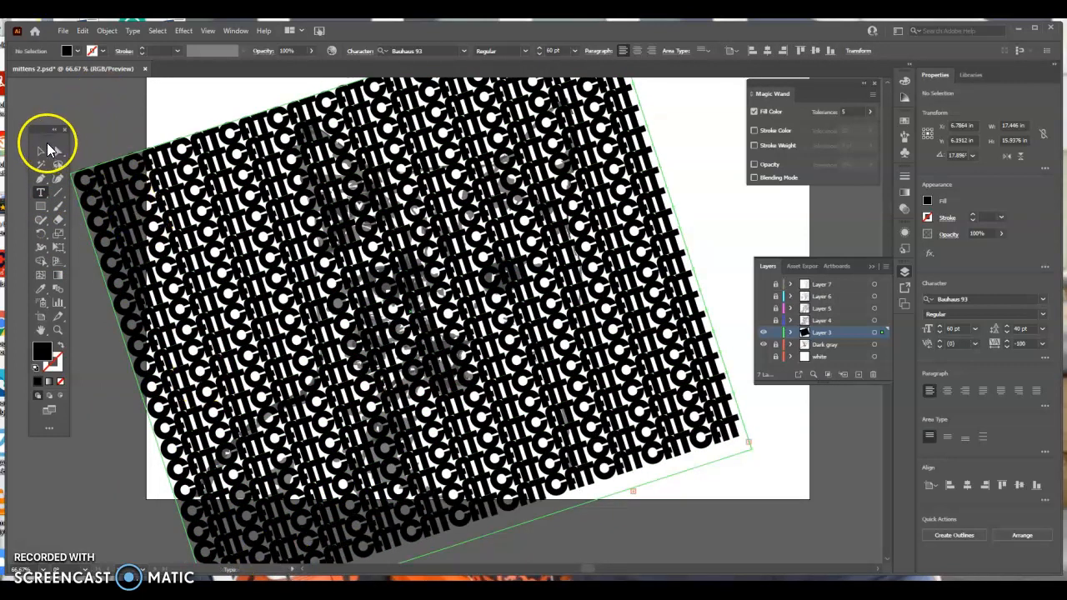
Paste the Layer 3 cat shapes over the rotated CAT text and make a clipping mask from both
click(42, 150)
scroll(247, 236, up, 1)
key(ctrl+minus)
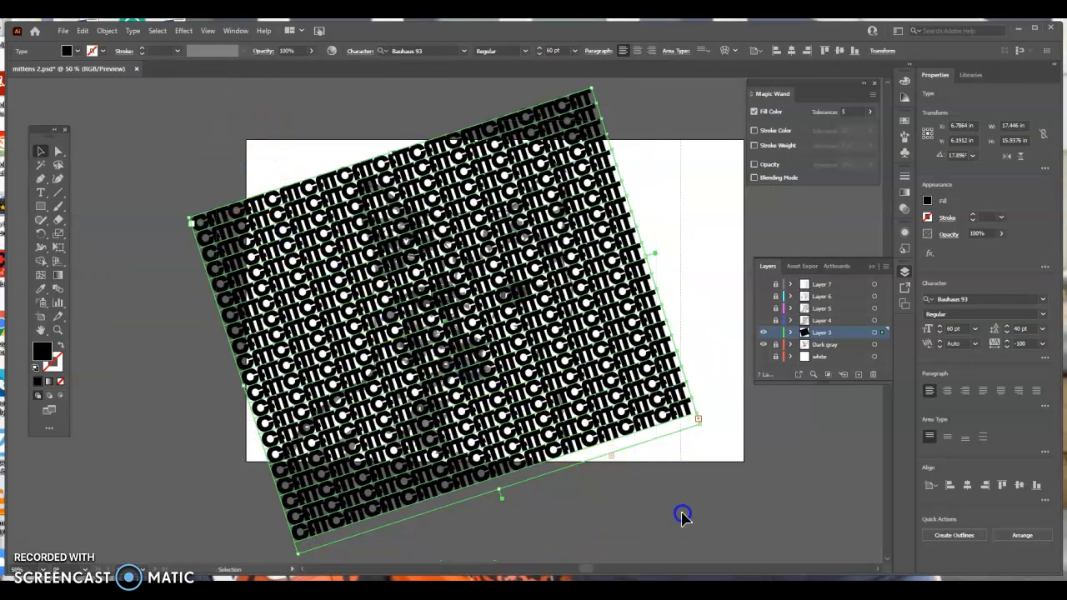
key(ctrl+v)
right_click(609, 347)
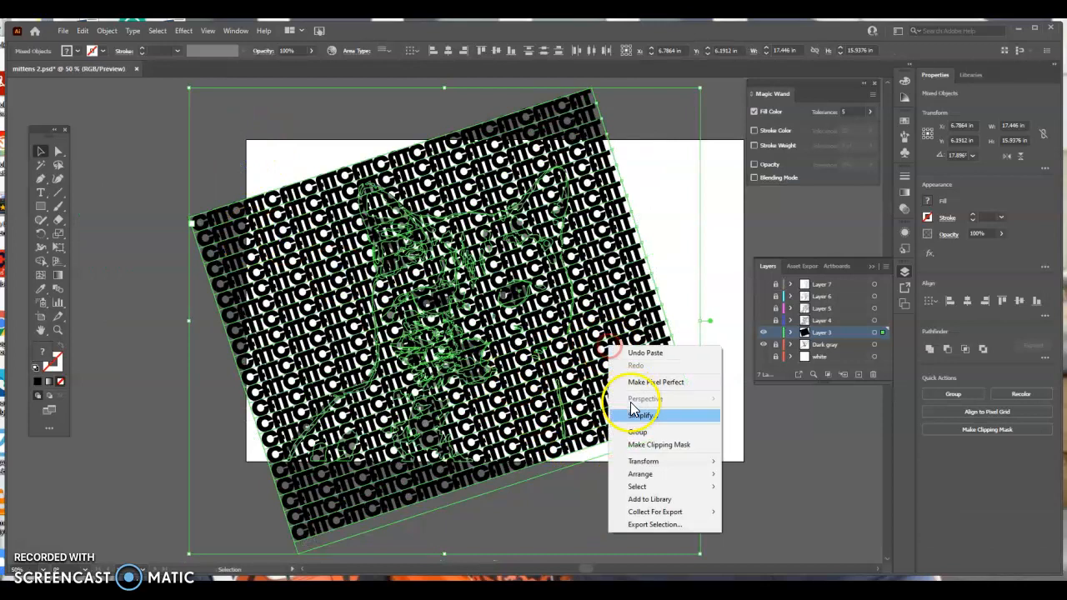
click(634, 445)
click(600, 321)
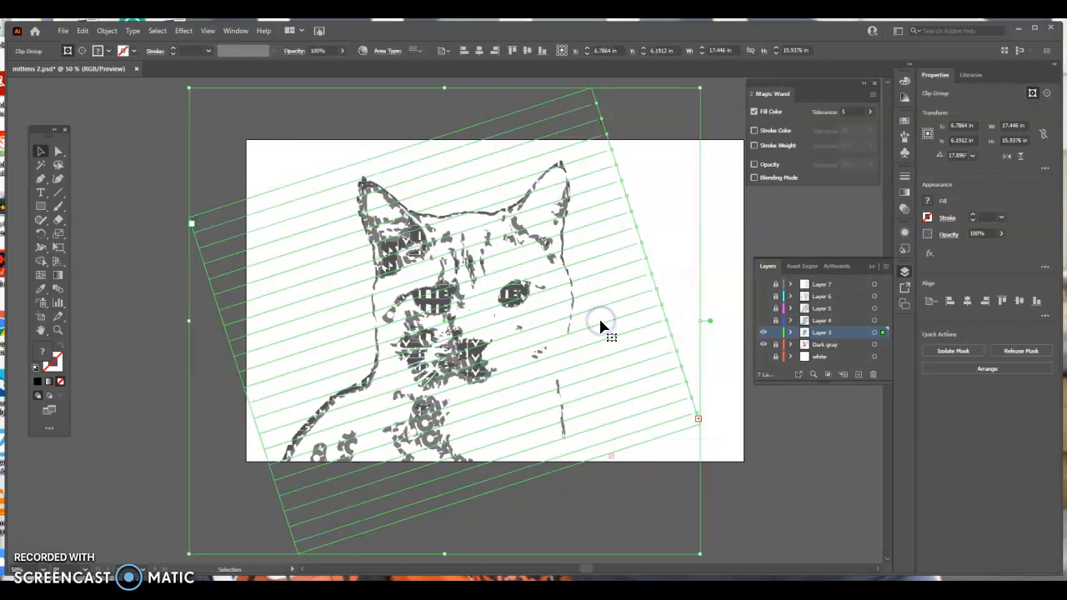
click(157, 274)
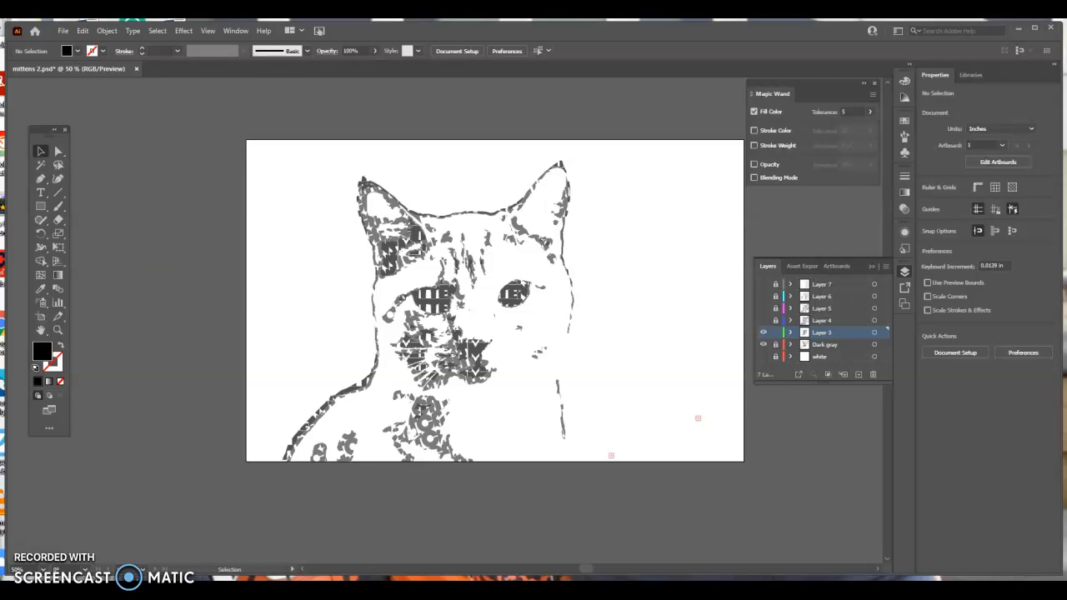
Delete the dark background rectangle behind the typographic cat and bring up the list of layers
click(265, 272)
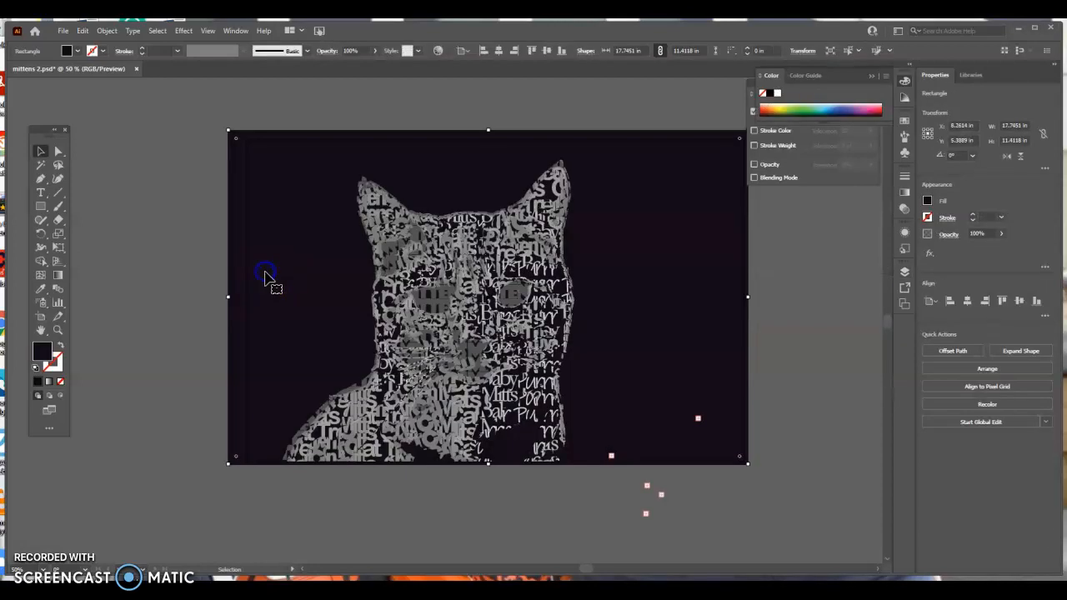
key(Delete)
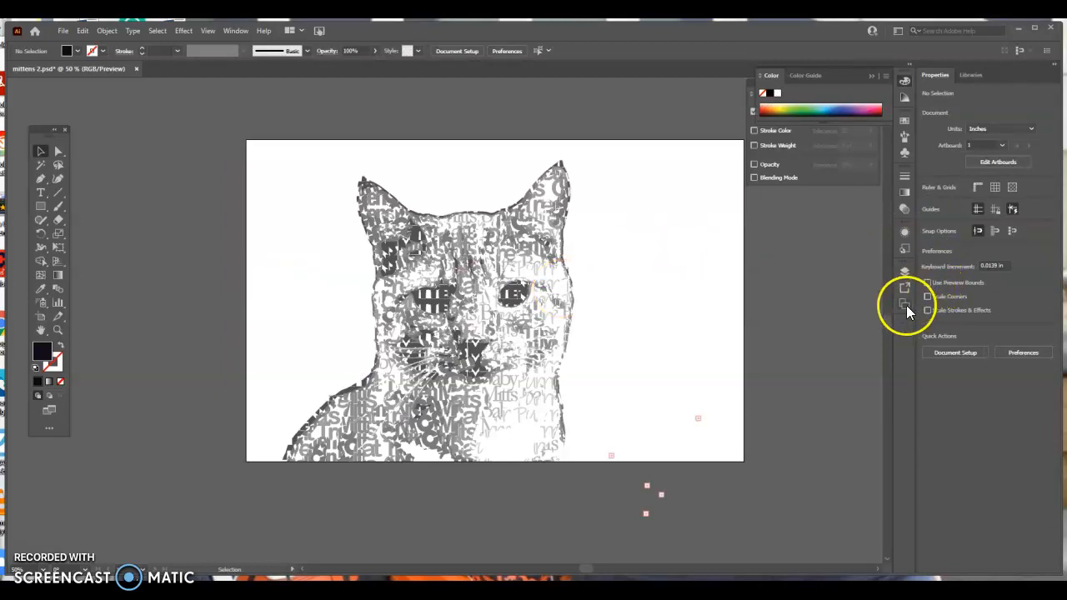
click(905, 305)
click(767, 267)
scroll(773, 330, up, 1)
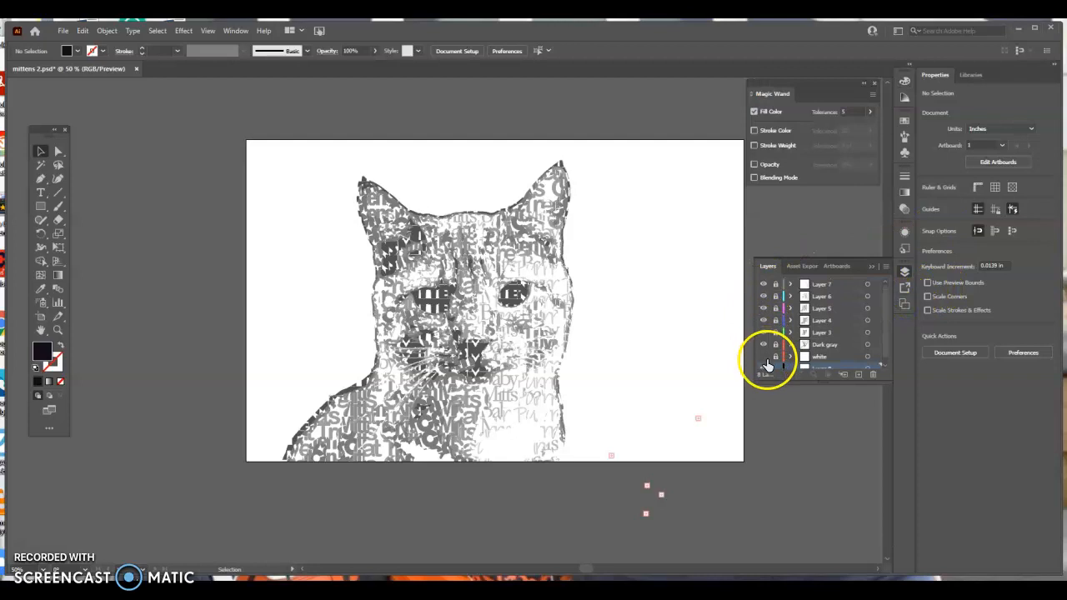
Unlock Layer 7 and release its clipping mask to uncover the full block of script text
click(821, 284)
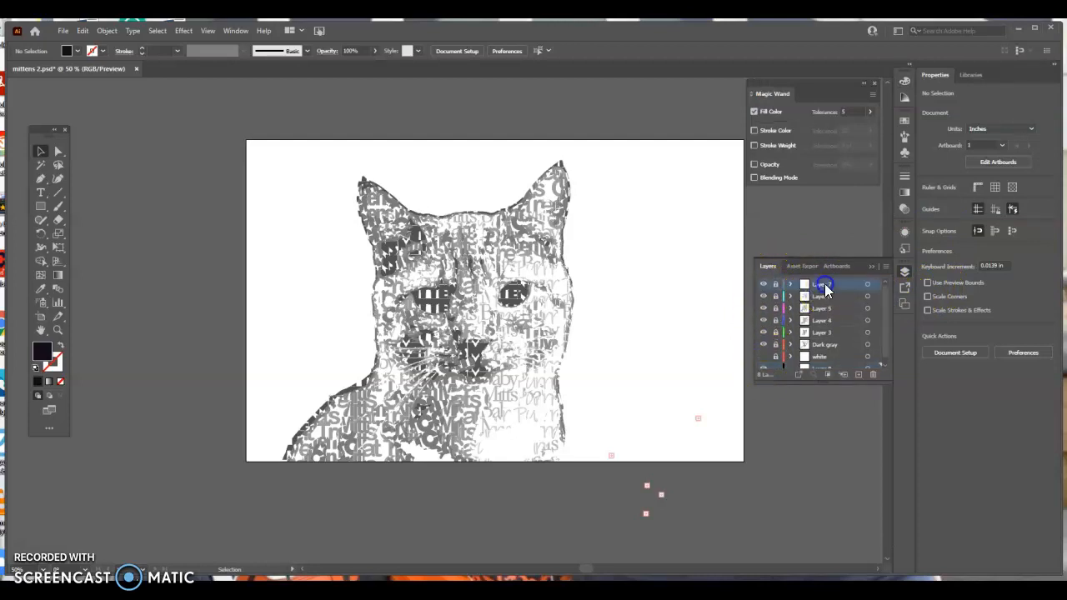
click(764, 287)
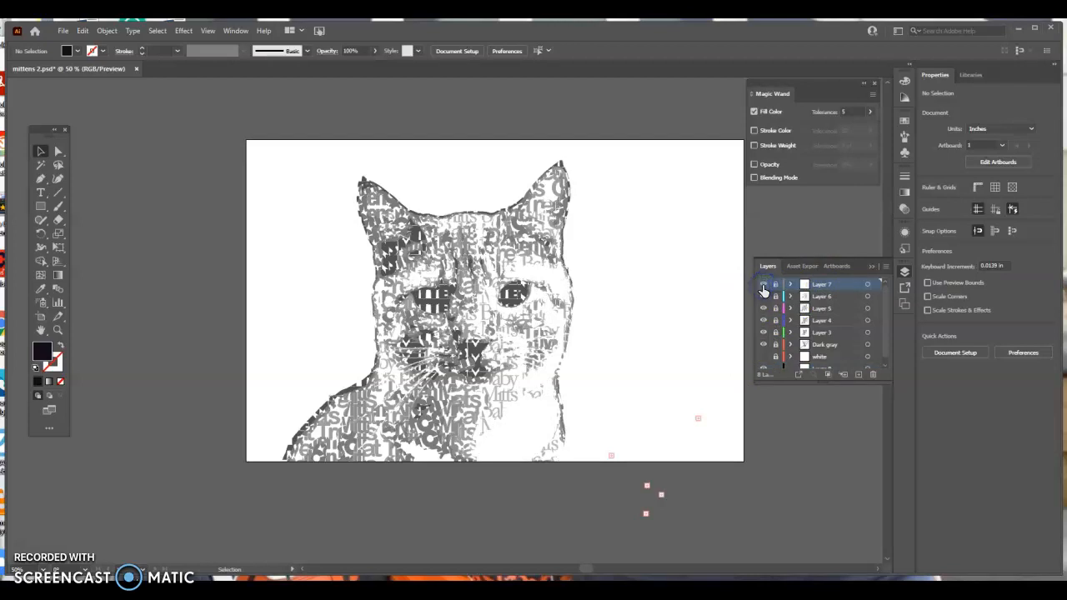
right_click(552, 417)
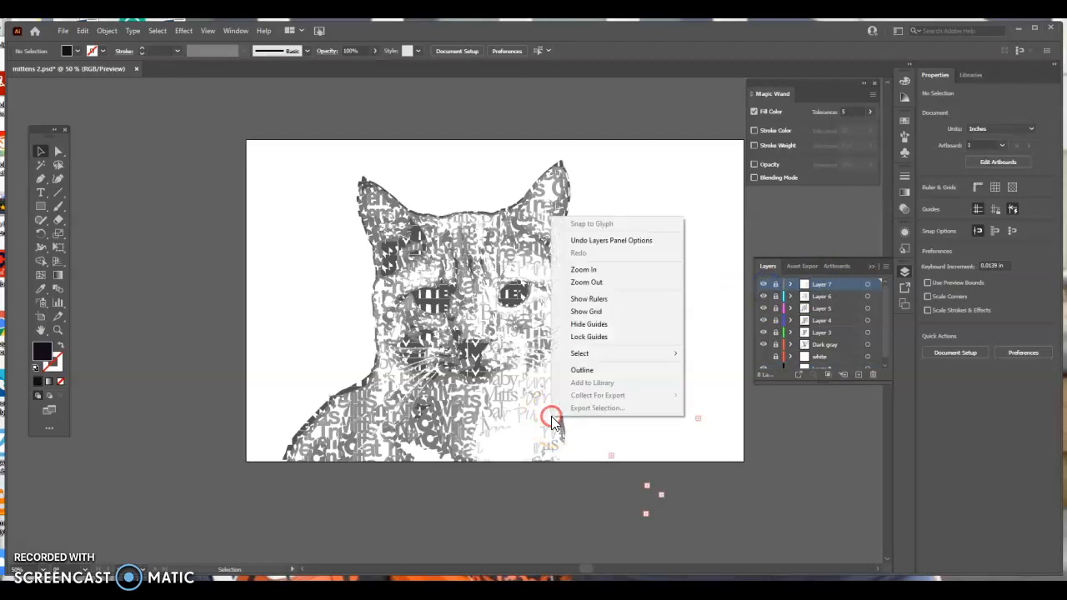
click(539, 413)
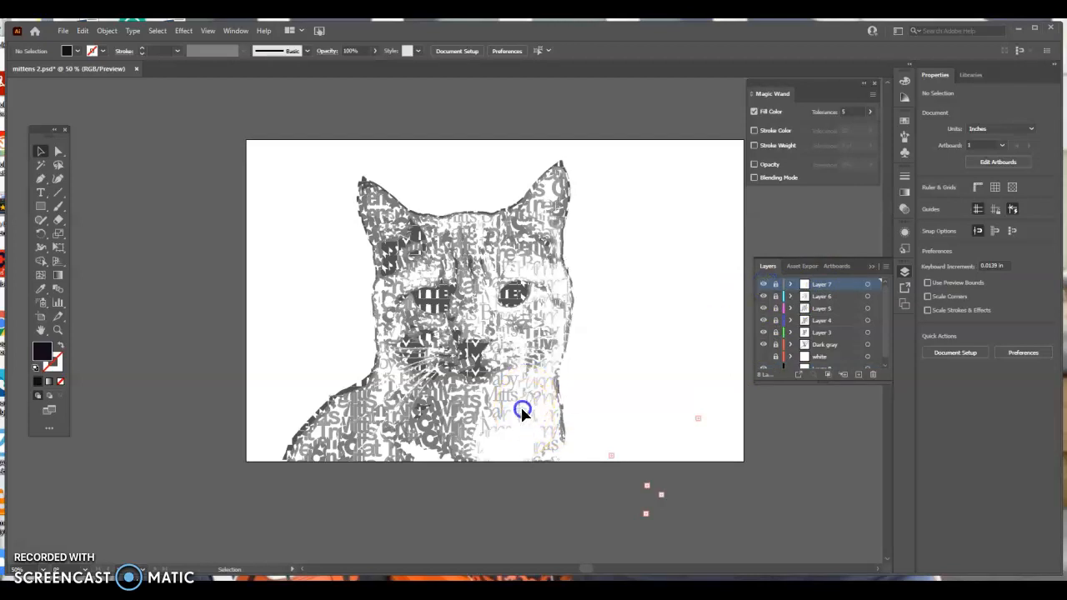
right_click(525, 408)
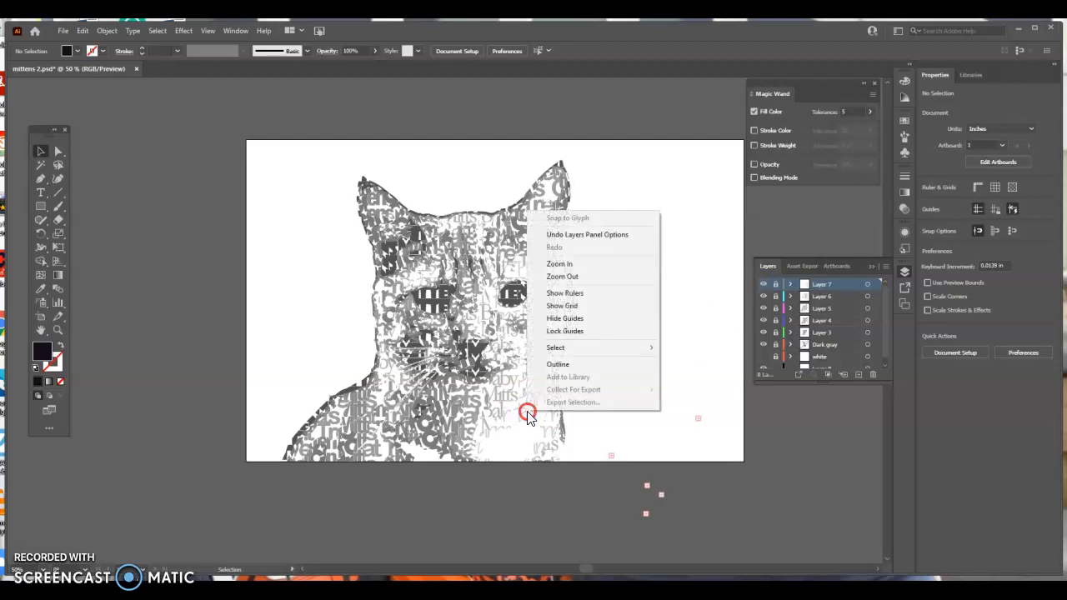
click(775, 286)
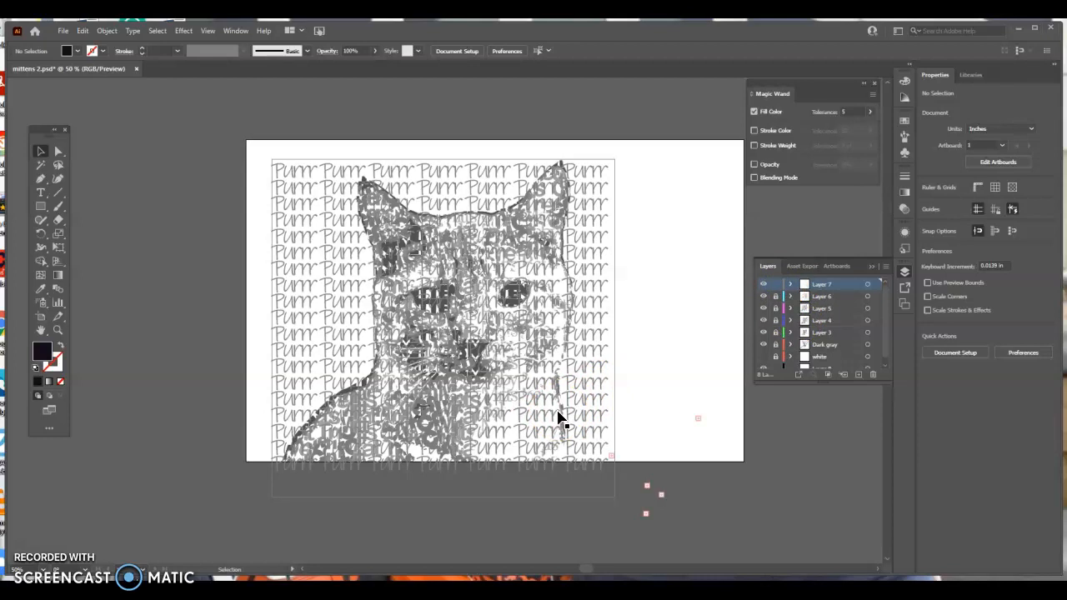
click(202, 278)
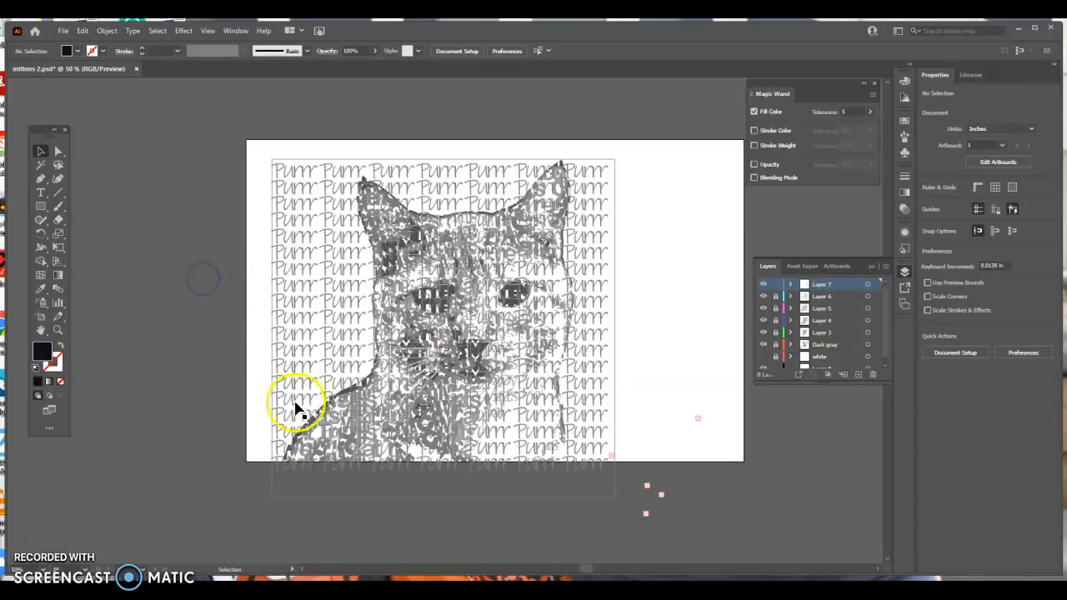